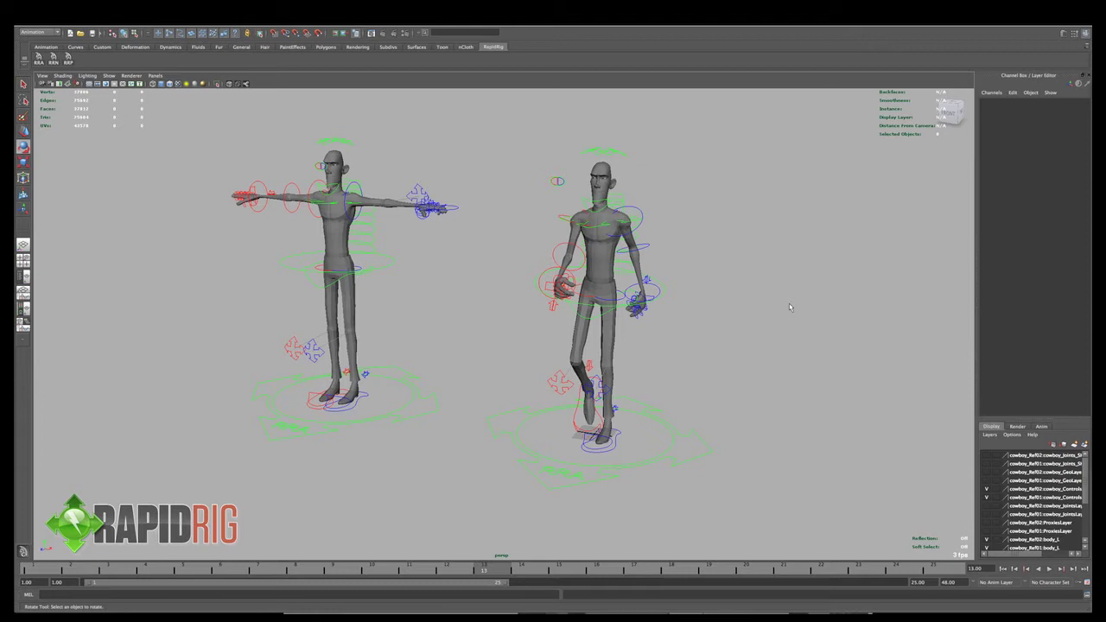
# - Create the Rapid Poser interface with Toon Arms and Toon Legs enabled, and place its window beside the two characters
pyautogui.click(68, 62)
pyautogui.moveTo(239, 236); pyautogui.dragTo(237, 236)
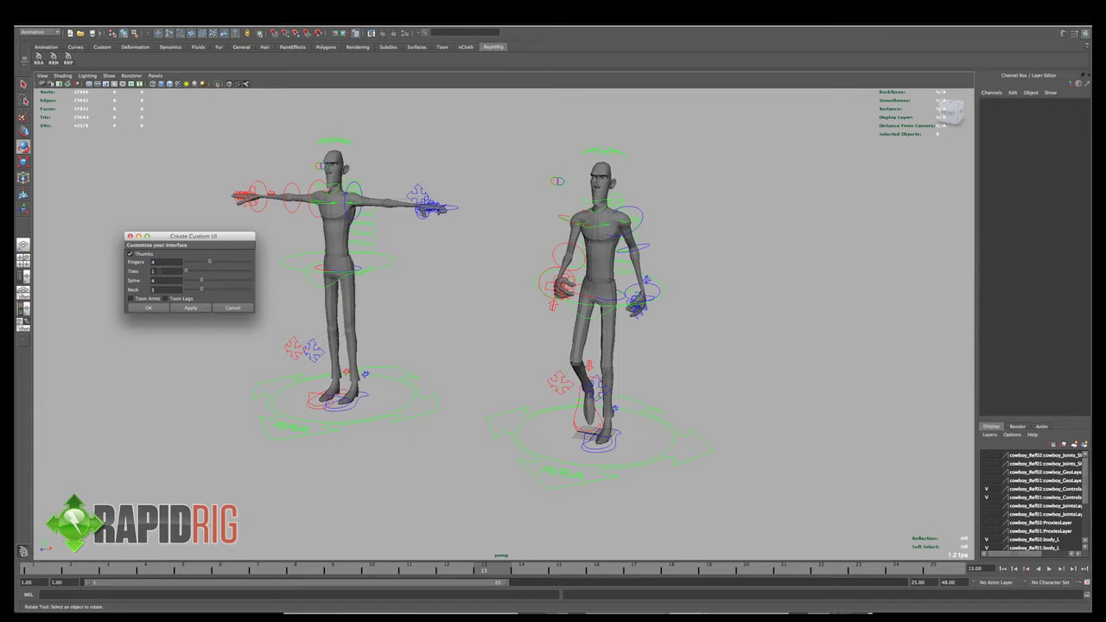
pyautogui.click(150, 300)
pyautogui.click(178, 300)
pyautogui.click(147, 308)
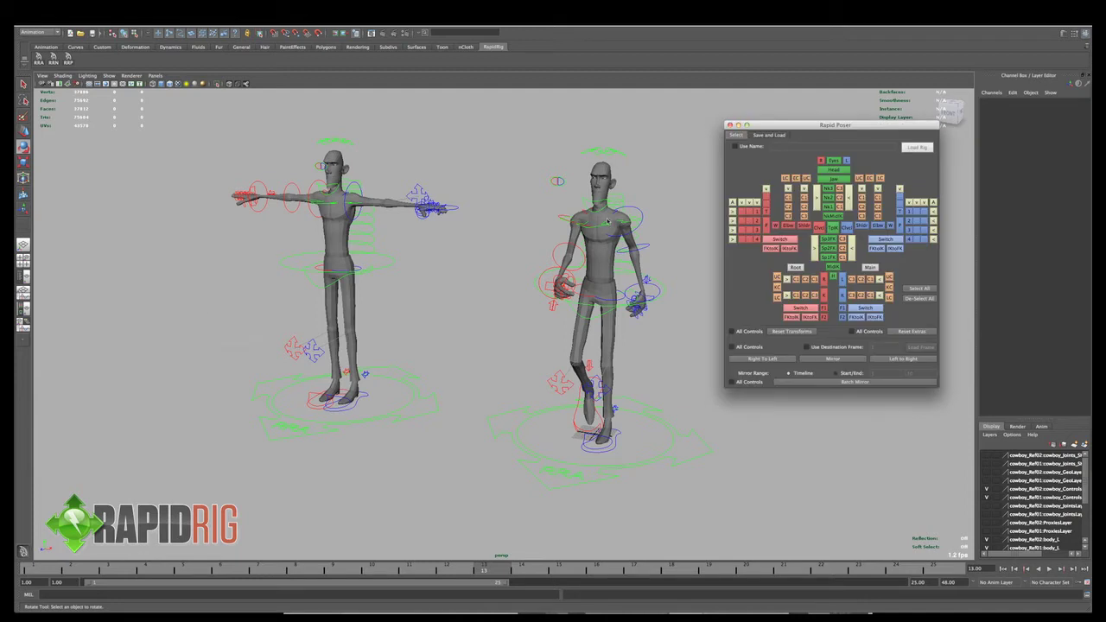
pyautogui.moveTo(818, 127); pyautogui.dragTo(799, 124)
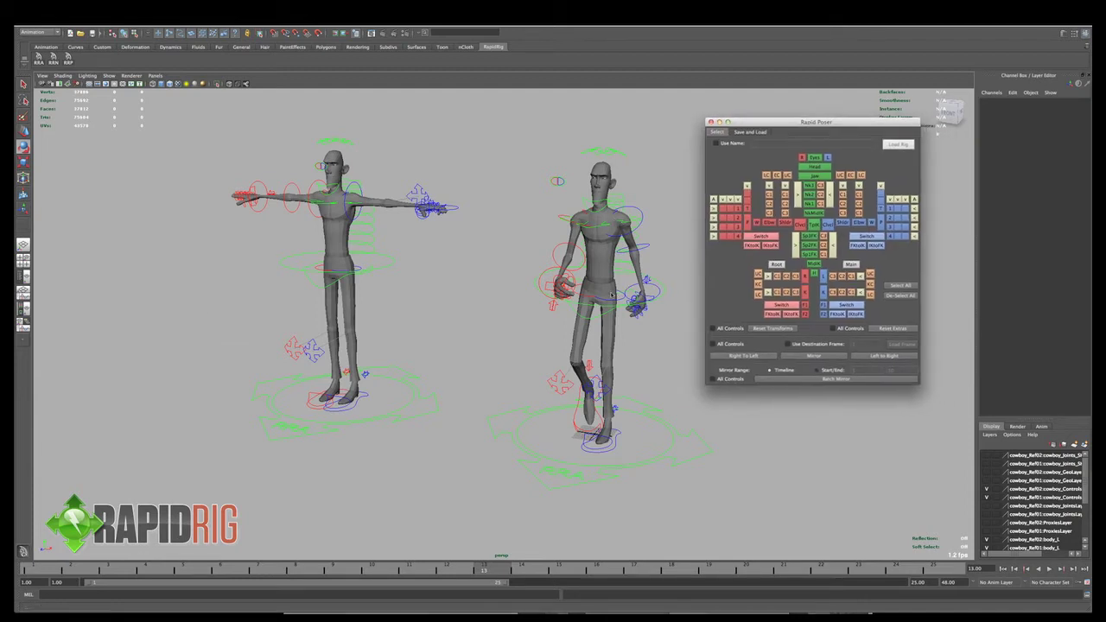
pyautogui.keyDown('alt'); pyautogui.moveTo(615, 292); pyautogui.dragTo(575, 295, button='middle'); pyautogui.keyUp('alt')
pyautogui.keyDown('alt'); pyautogui.moveTo(574, 296); pyautogui.dragTo(617, 313, button='right'); pyautogui.keyUp('alt')
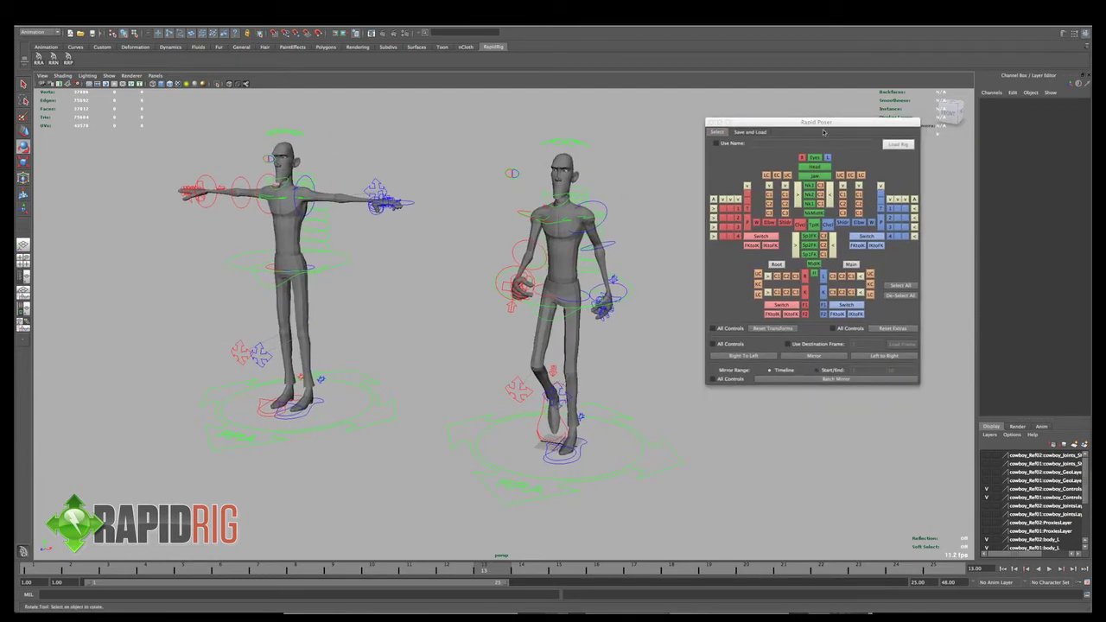
pyautogui.moveTo(827, 127); pyautogui.dragTo(827, 134)
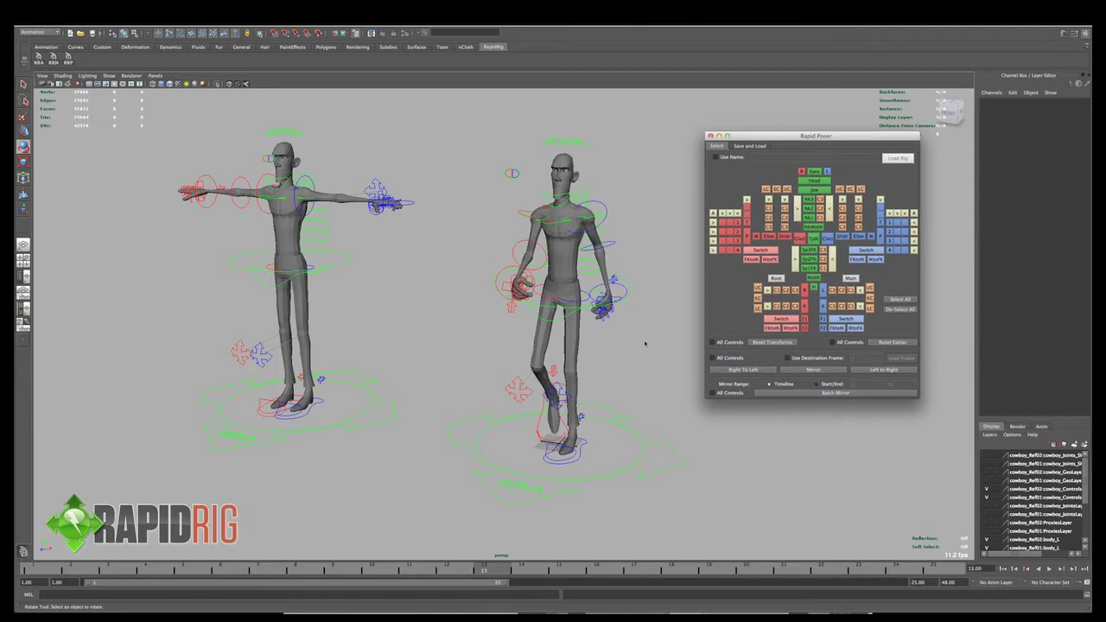
# - Examine Rapid Poser's pose saving and loading options, and return to its control selection layout
pyautogui.click(753, 146)
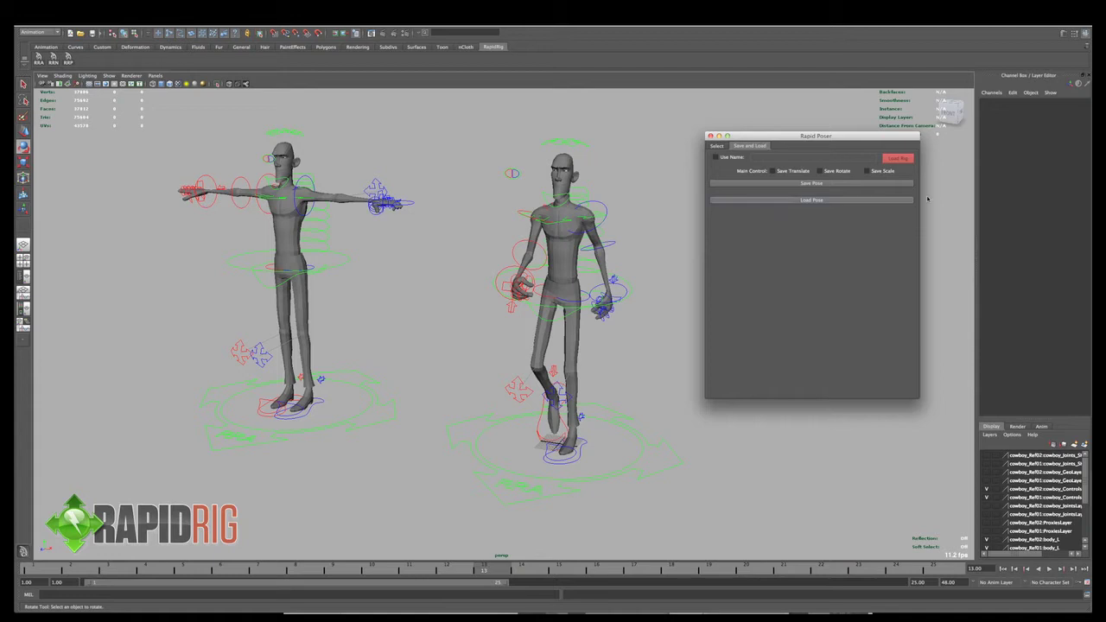
pyautogui.click(720, 146)
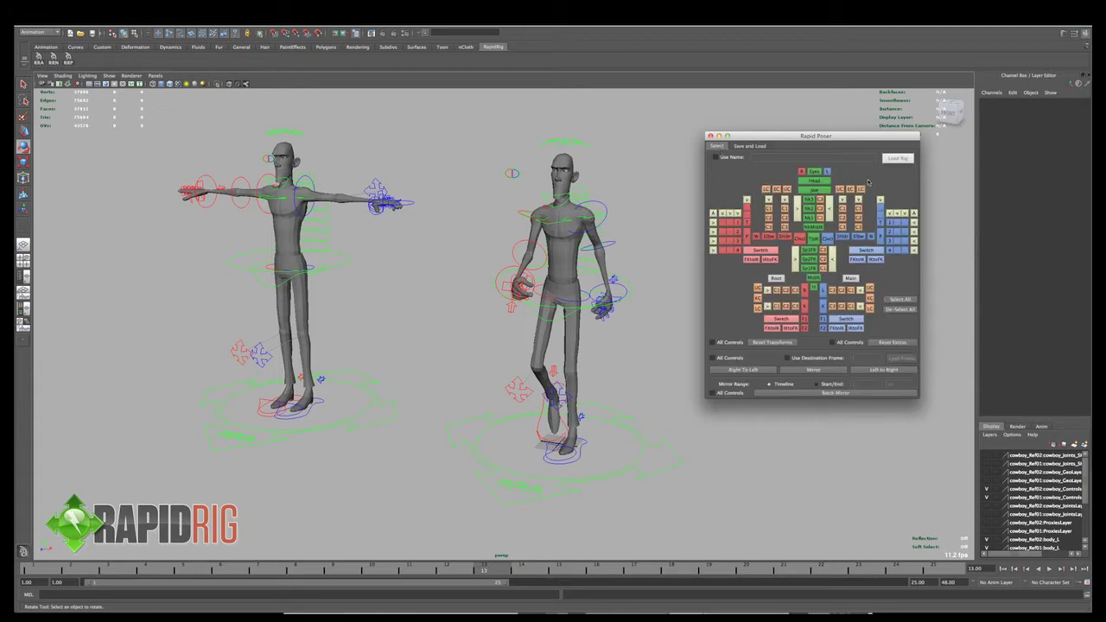
pyautogui.keyDown('alt'); pyautogui.moveTo(661, 198); pyautogui.dragTo(596, 246, button='middle'); pyautogui.keyUp('alt')
pyautogui.keyDown('alt'); pyautogui.moveTo(596, 246); pyautogui.dragTo(623, 259); pyautogui.keyUp('alt')
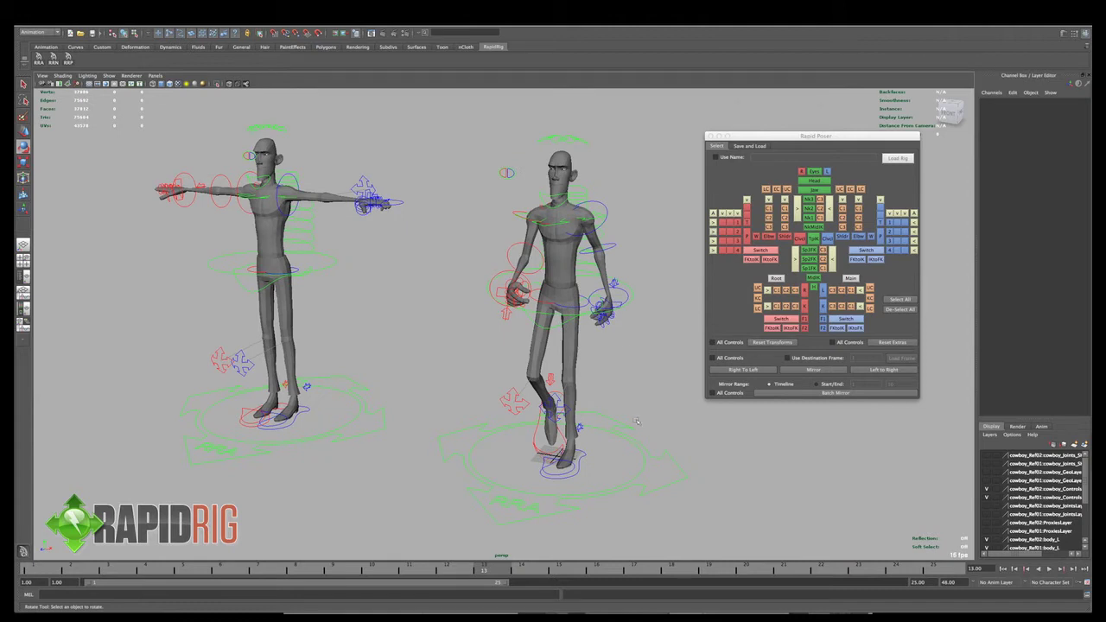
# - Select the posed character's root and main controls and the T-pose character's main control in turn, and clear the selection
pyautogui.click(633, 299)
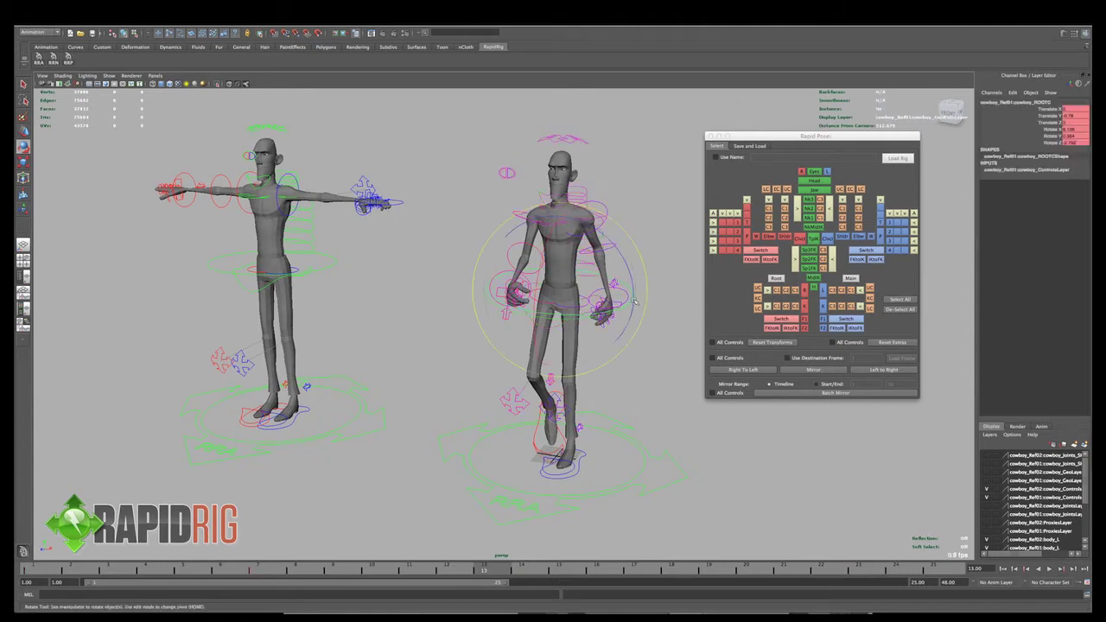
pyautogui.click(641, 459)
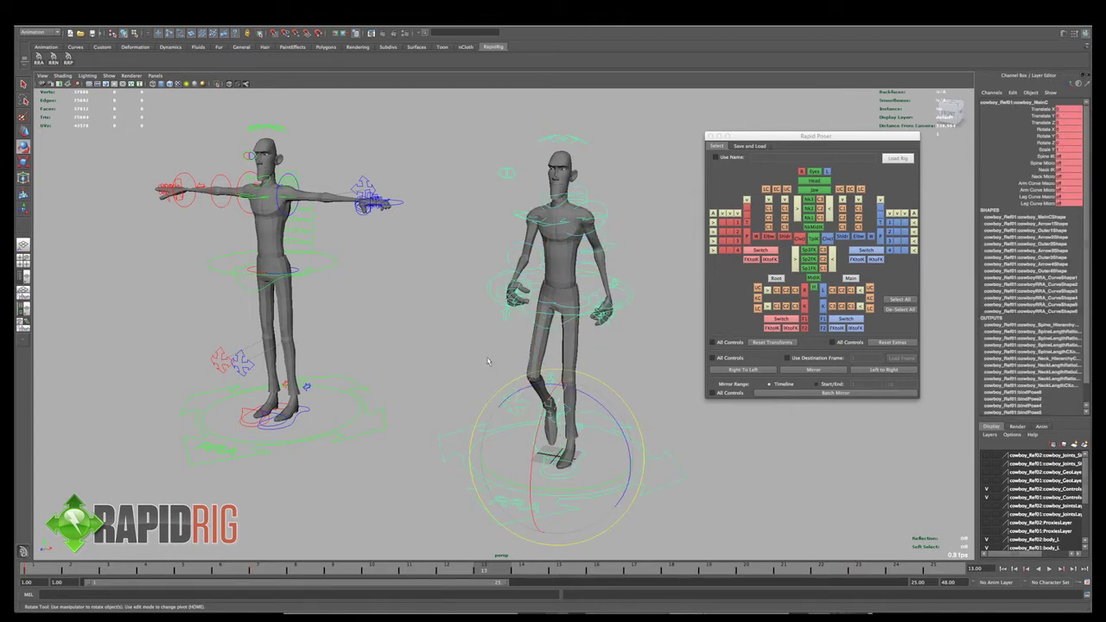
pyautogui.click(370, 431)
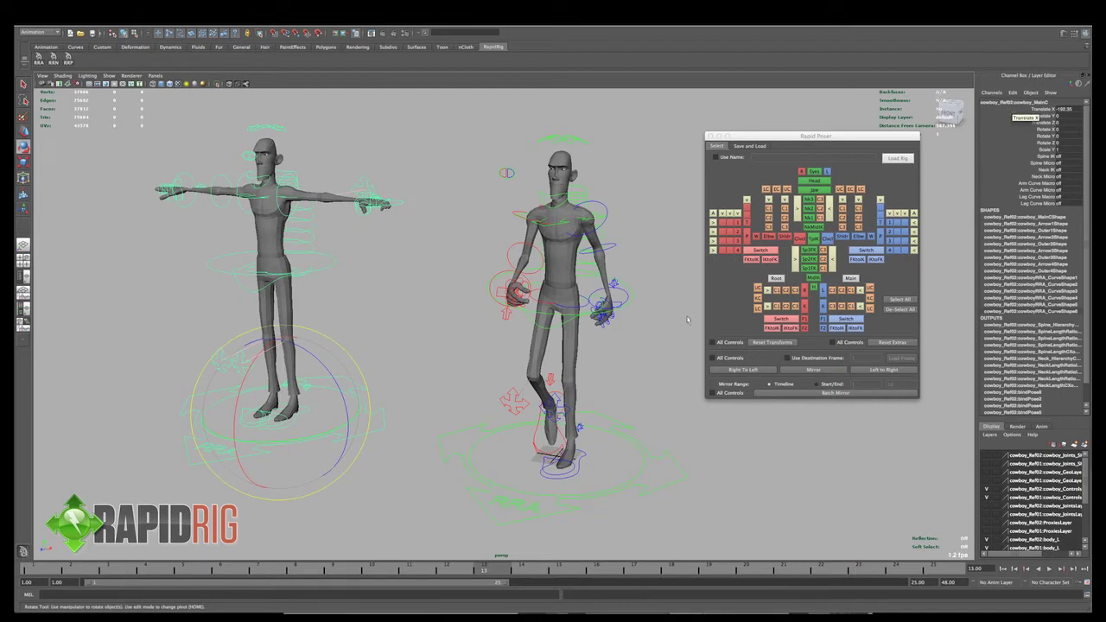
pyautogui.click(643, 308)
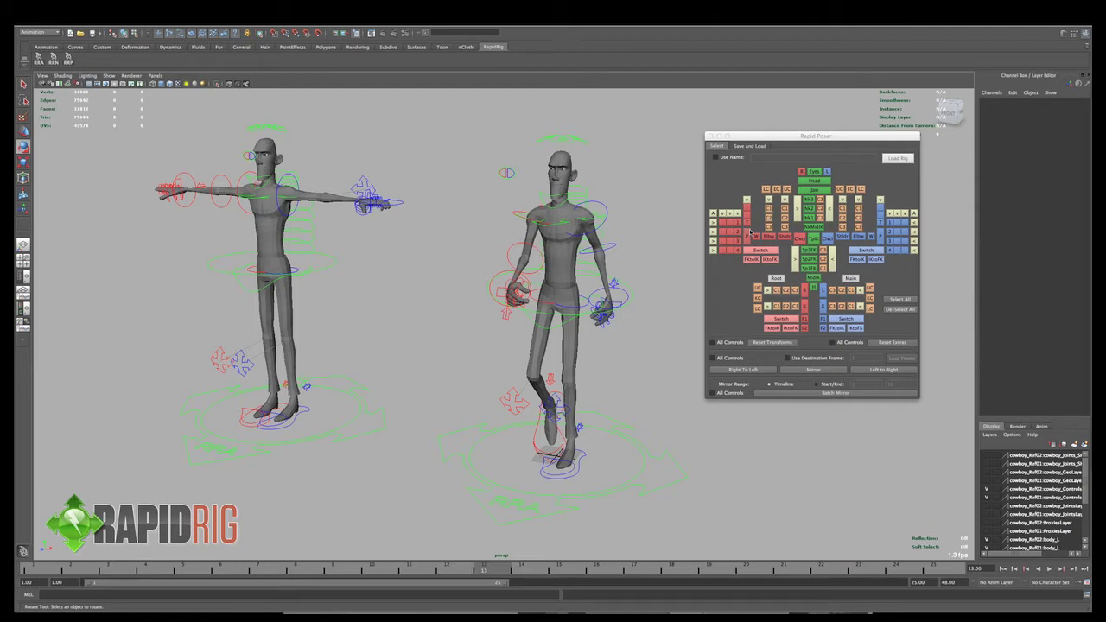
# - Select the posed character's root control, and use Rapid Poser to pick its jaw and all finger controls of each hand in turn
pyautogui.click(630, 306)
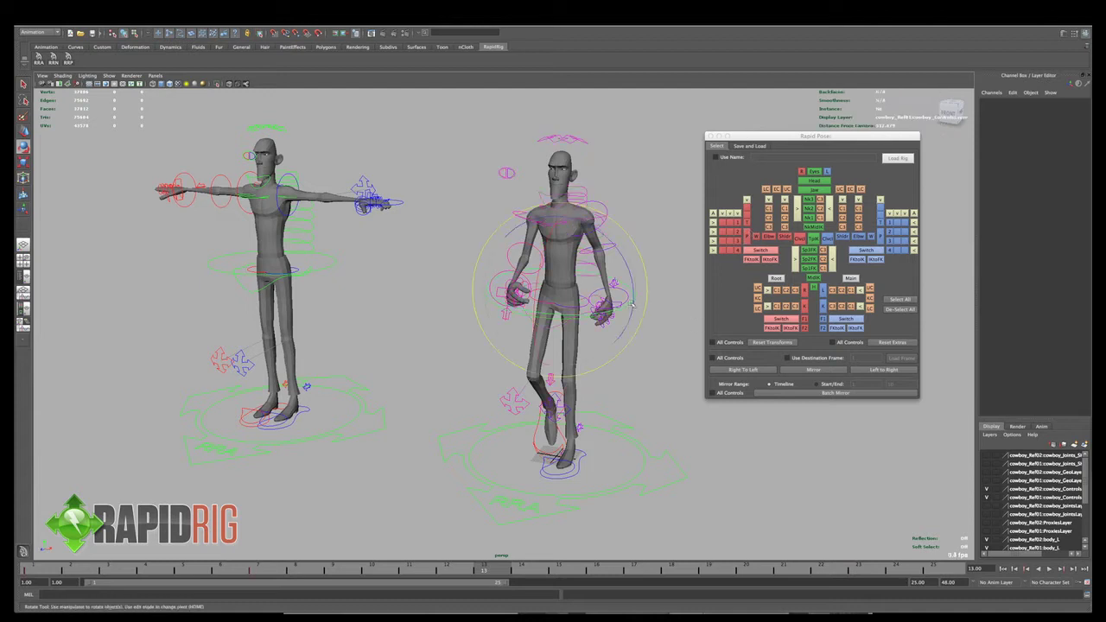
pyautogui.click(821, 189)
pyautogui.click(914, 214)
pyautogui.keyDown('alt'); pyautogui.moveTo(665, 265); pyautogui.dragTo(605, 356); pyautogui.keyUp('alt')
pyautogui.click(714, 214)
pyautogui.click(606, 332)
pyautogui.keyDown('alt'); pyautogui.moveTo(510, 350); pyautogui.dragTo(378, 316); pyautogui.keyUp('alt')
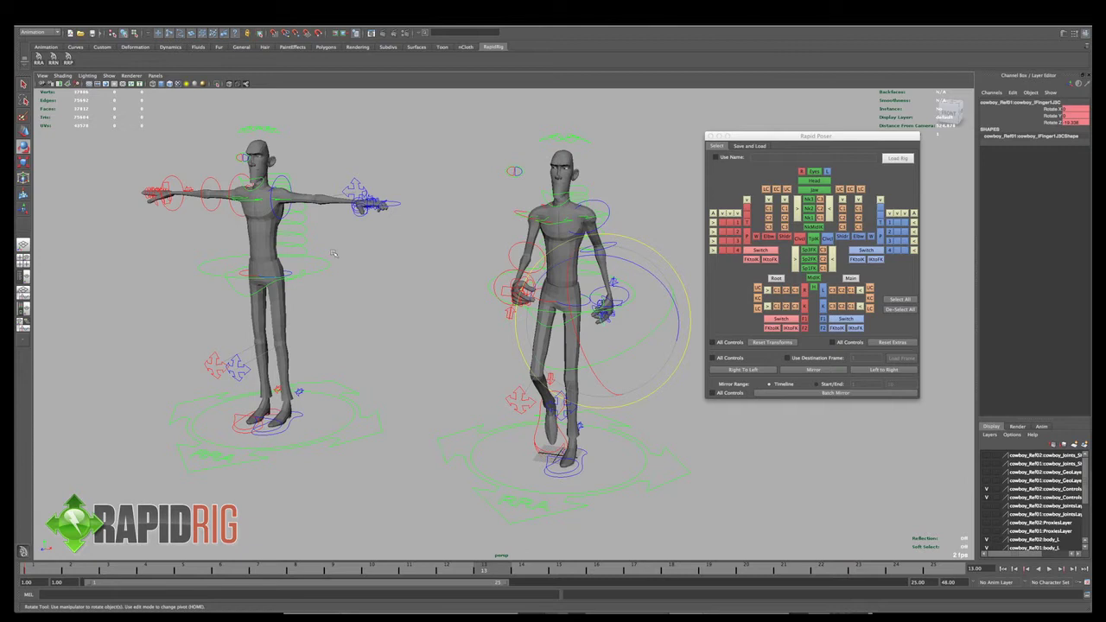
# - Select the T-pose character's root control, and pick its top spine IK control and all its FK spine controls in Rapid Poser
pyautogui.click(324, 277)
pyautogui.keyDown('alt'); pyautogui.moveTo(325, 279); pyautogui.dragTo(343, 286, button='middle'); pyautogui.keyUp('alt')
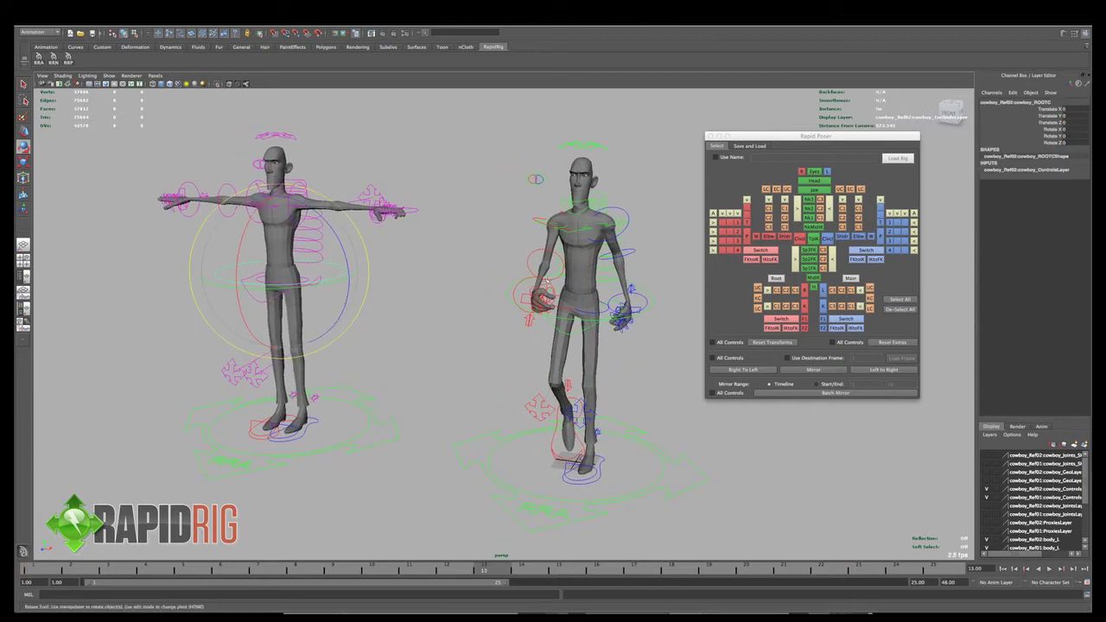
pyautogui.click(813, 240)
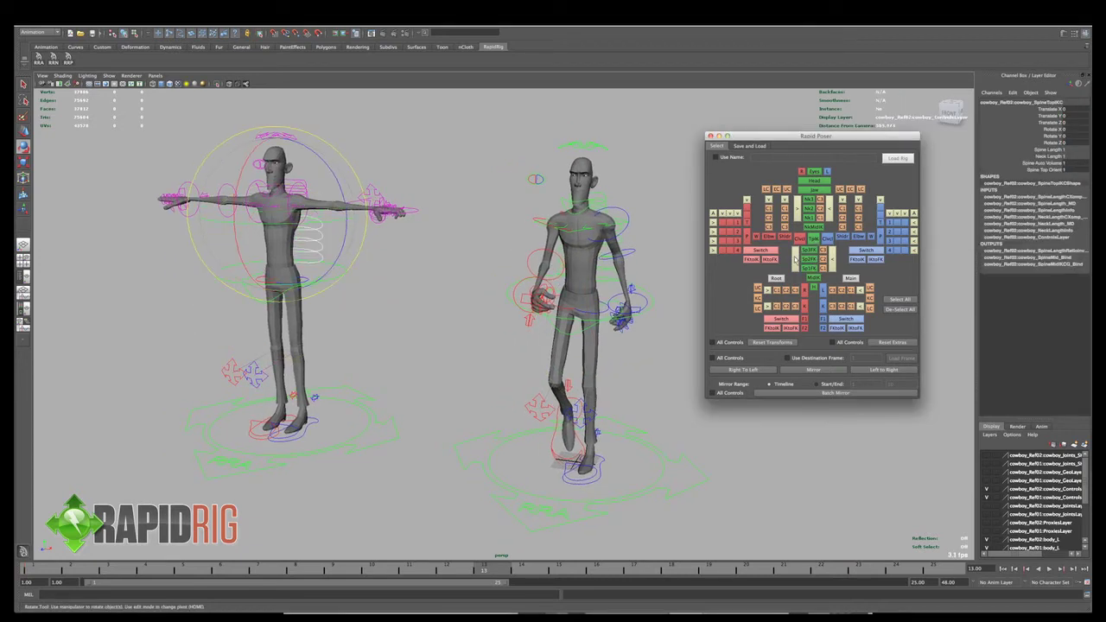
pyautogui.click(795, 259)
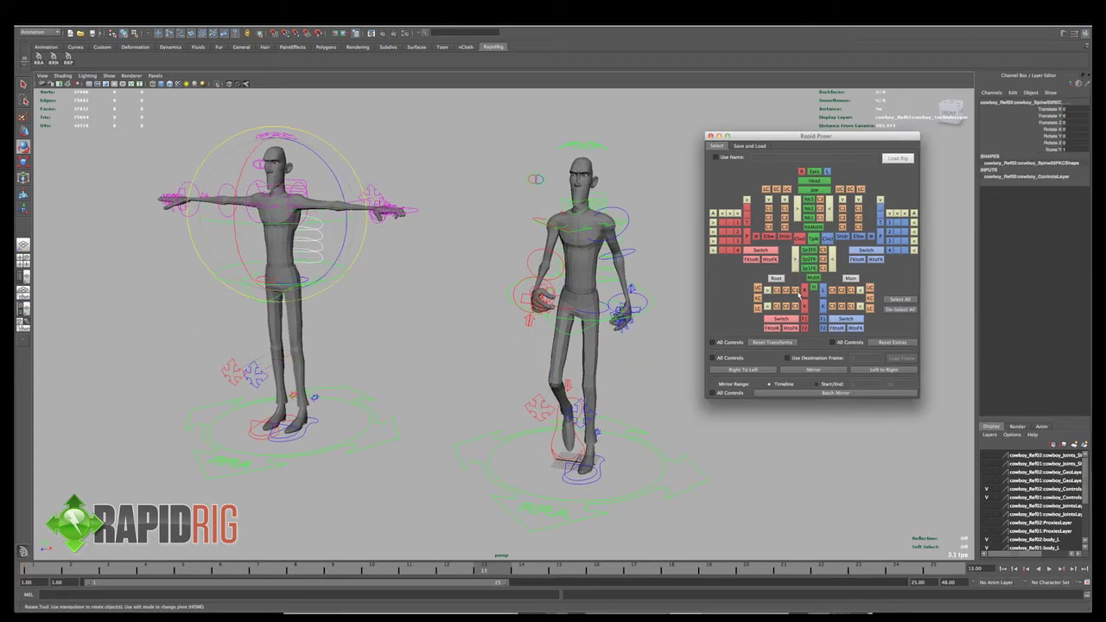
# - Select the T-pose character's right thumb controls in Rapid Poser and add all its right finger controls to the selection
pyautogui.click(749, 217)
pyautogui.keyDown('shift'); pyautogui.click(746, 200); pyautogui.keyUp('shift')
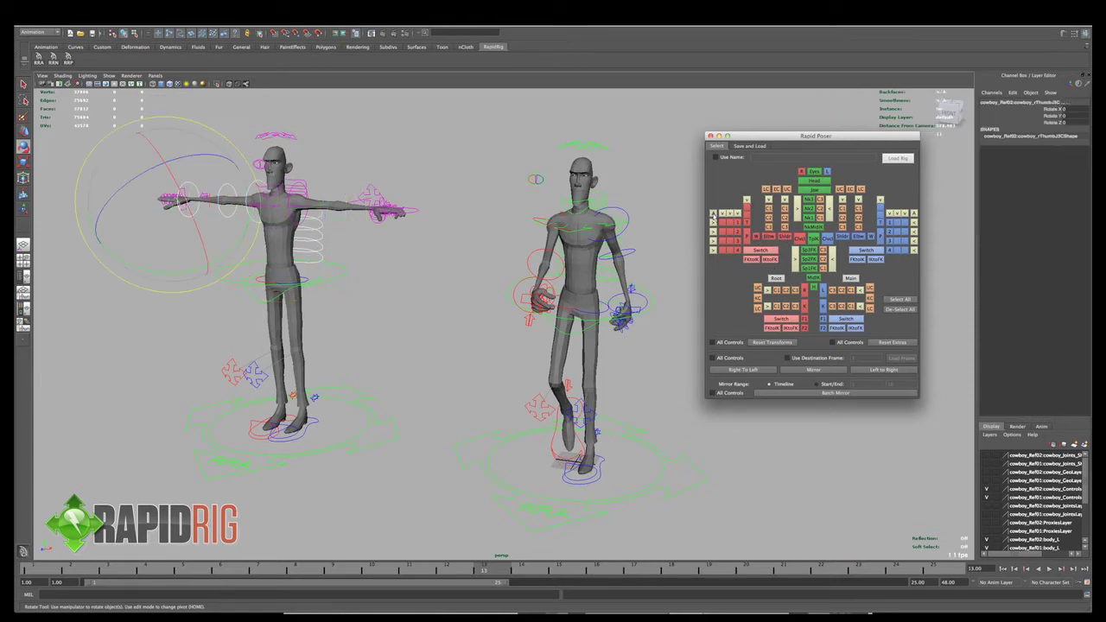
pyautogui.keyDown('shift'); pyautogui.click(714, 215); pyautogui.keyUp('shift')
# - Select the posed character's root control from a front view and clear the selection
pyautogui.keyDown('alt'); pyautogui.moveTo(477, 265); pyautogui.dragTo(492, 275); pyautogui.keyUp('alt')
pyautogui.keyDown('alt'); pyautogui.moveTo(492, 274); pyautogui.dragTo(548, 290, button='middle'); pyautogui.keyUp('alt')
pyautogui.moveTo(548, 290)
pyautogui.keyDown('alt'); pyautogui.mouseDown()
pyautogui.moveTo(557, 305)
pyautogui.moveTo(569, 295)
pyautogui.mouseUp(); pyautogui.keyUp('alt')
pyautogui.click(572, 313)
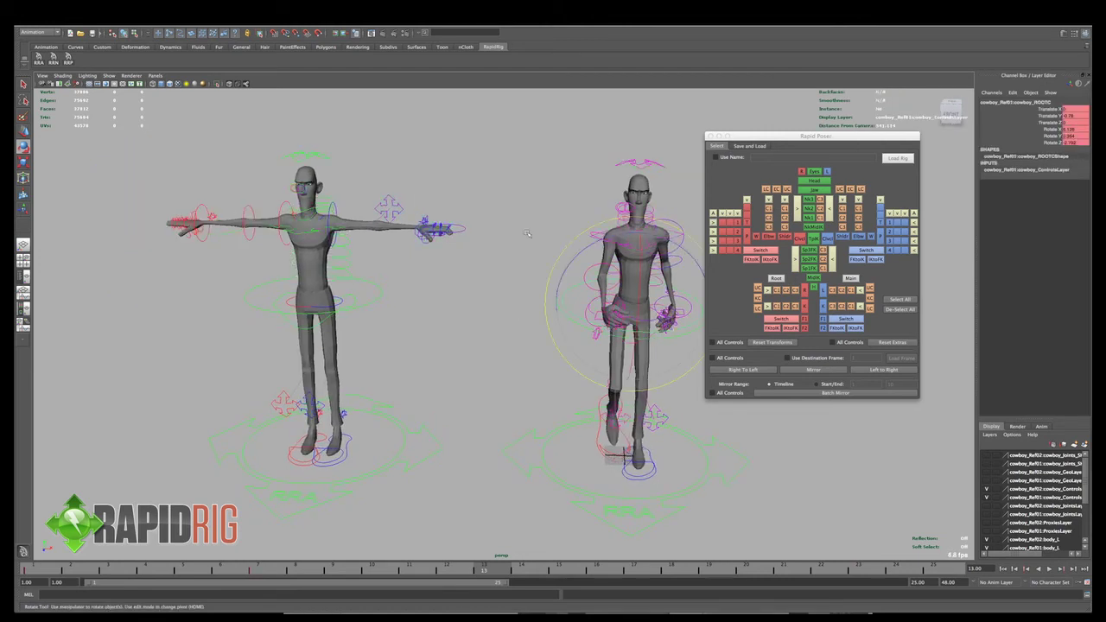
pyautogui.click(492, 359)
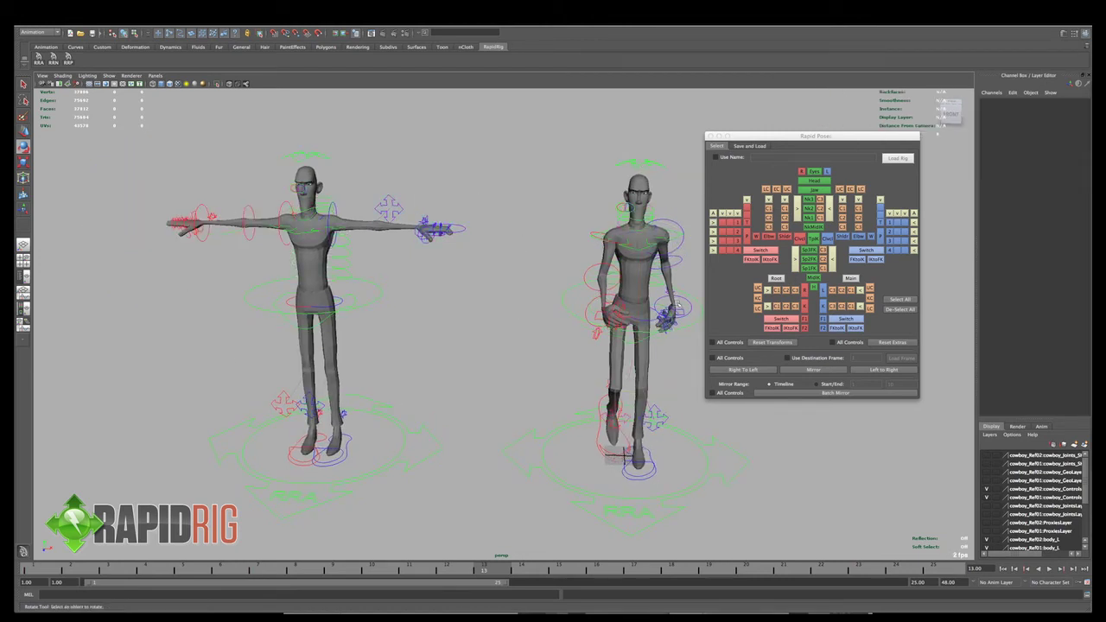
# - Select the posed character's root control and main control in turn, and deselect everything
pyautogui.click(569, 310)
pyautogui.keyDown('alt'); pyautogui.moveTo(569, 309); pyautogui.dragTo(691, 309); pyautogui.keyUp('alt')
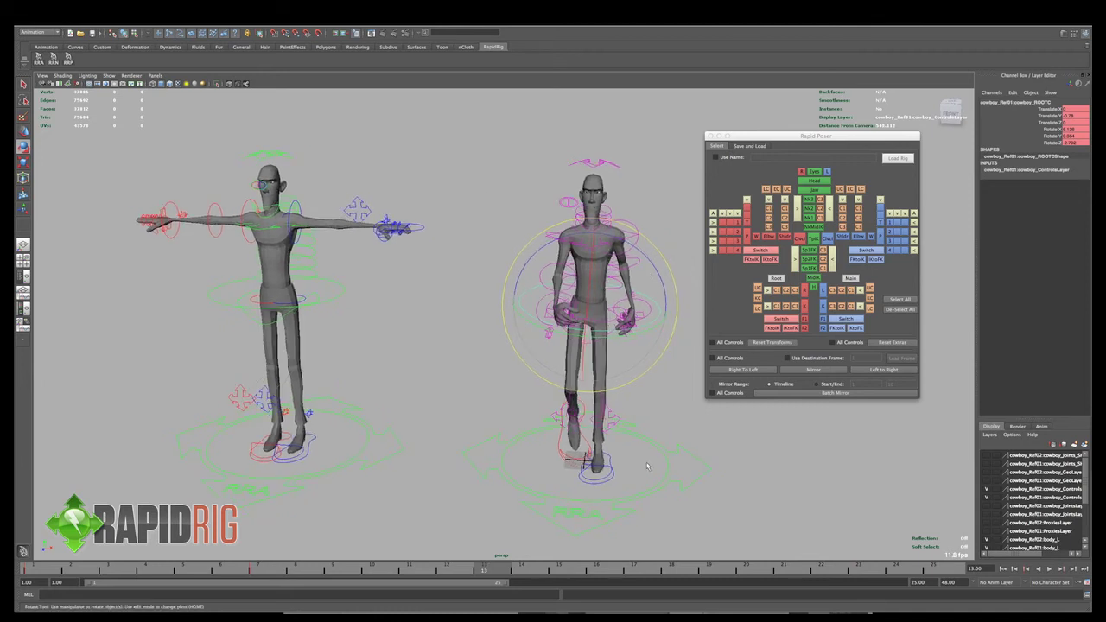
pyautogui.click(678, 471)
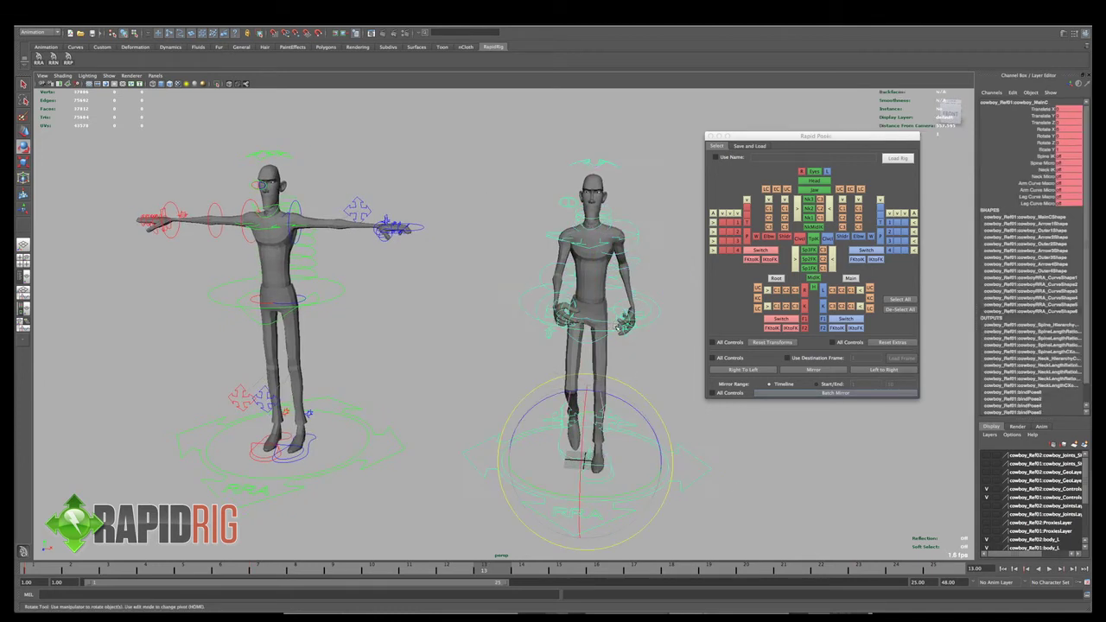
pyautogui.click(659, 320)
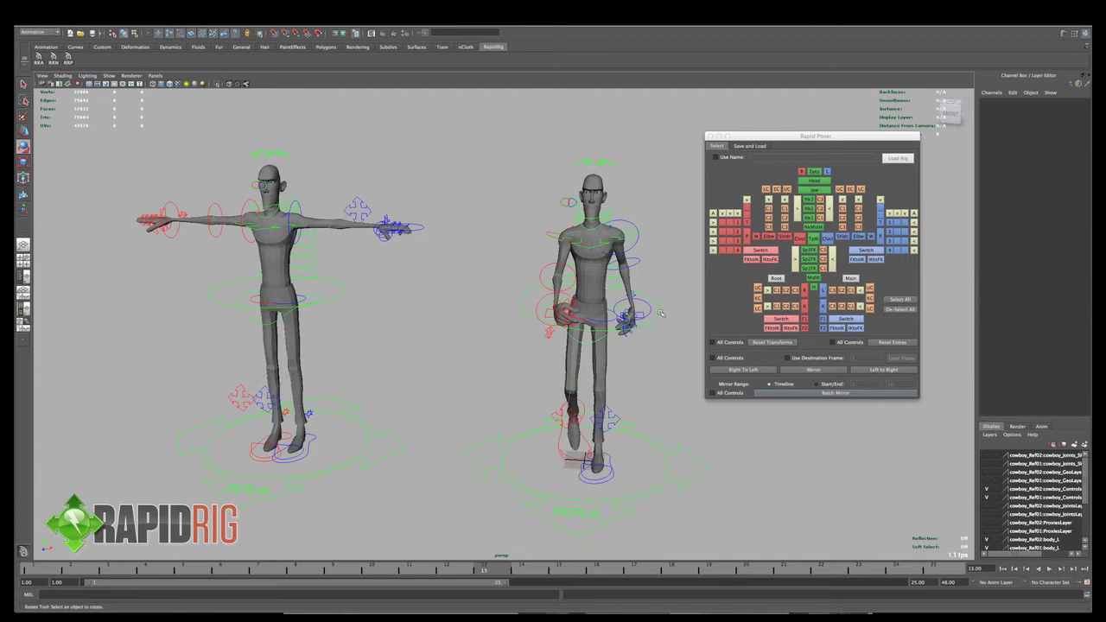
# - Switch the root control selection between the posed character and the T-pose character, and deselect everything
pyautogui.click(656, 313)
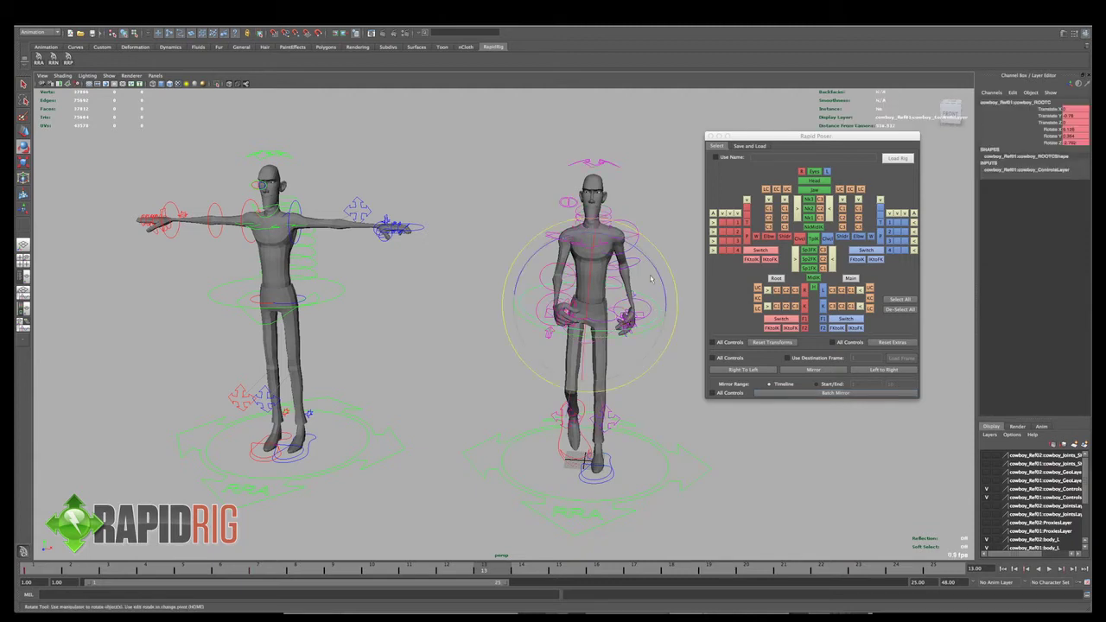
pyautogui.keyDown('alt'); pyautogui.moveTo(565, 305); pyautogui.dragTo(532, 290); pyautogui.keyUp('alt')
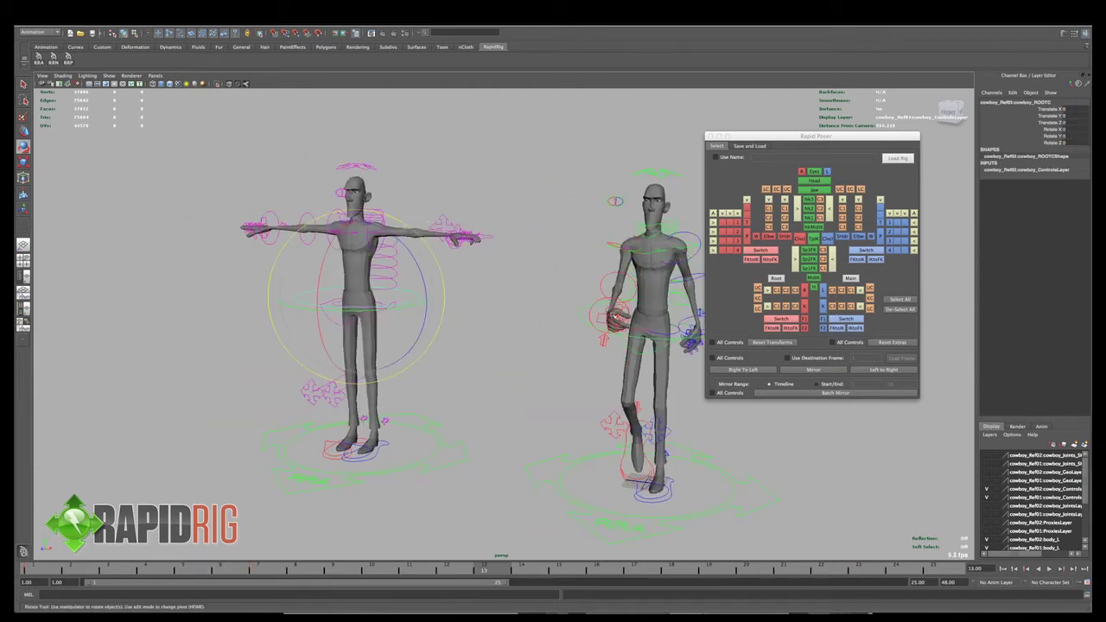
pyautogui.click(580, 315)
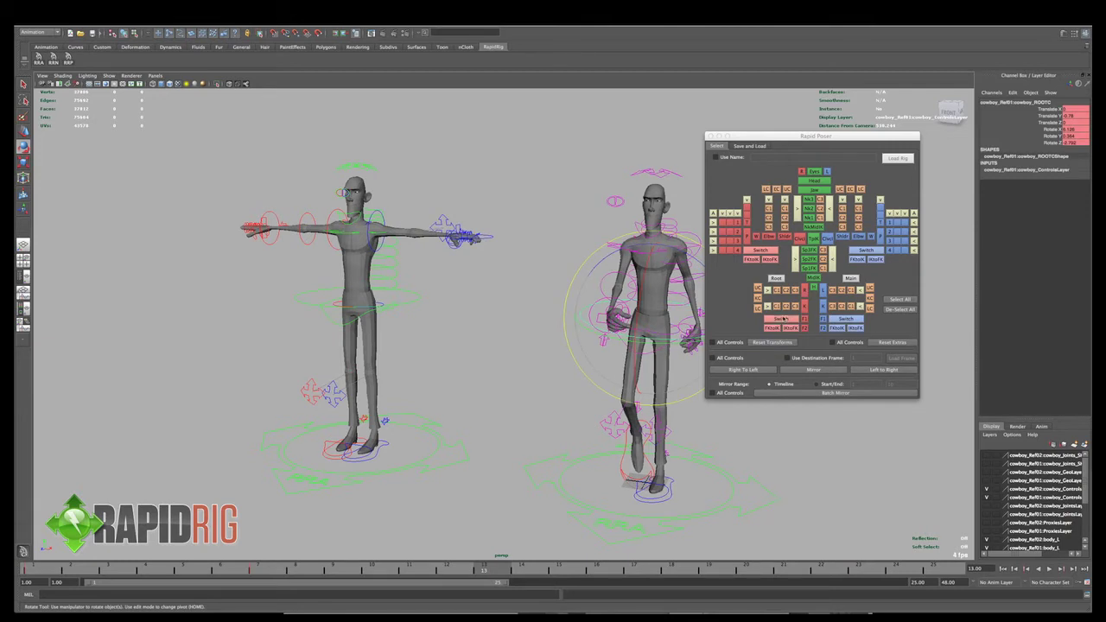
pyautogui.keyDown('alt'); pyautogui.moveTo(535, 297); pyautogui.dragTo(513, 251); pyautogui.keyUp('alt')
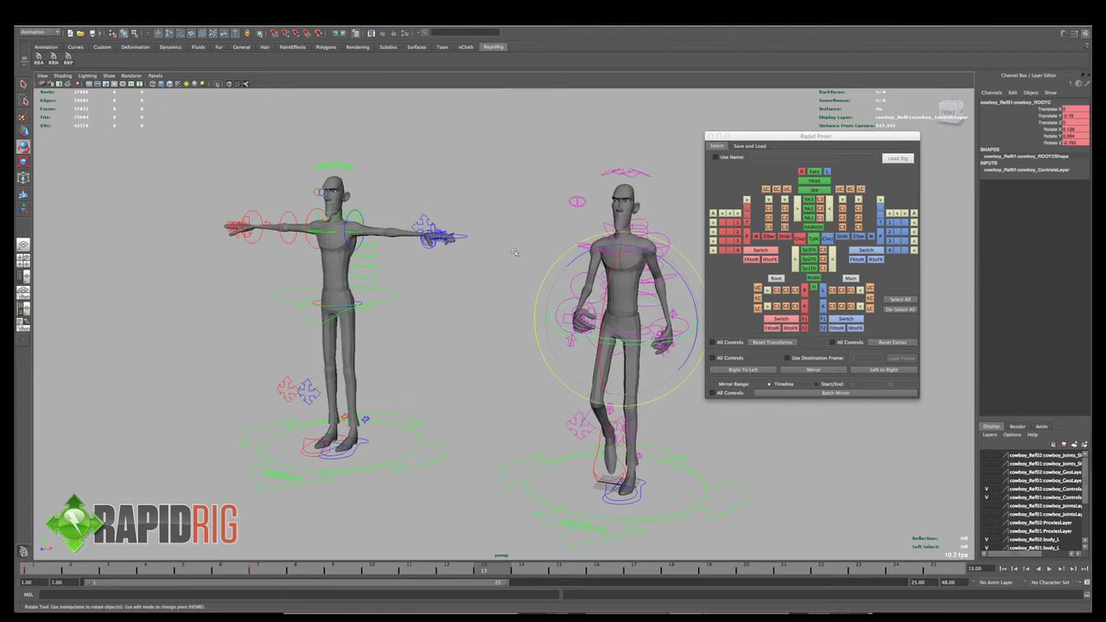
pyautogui.click(517, 275)
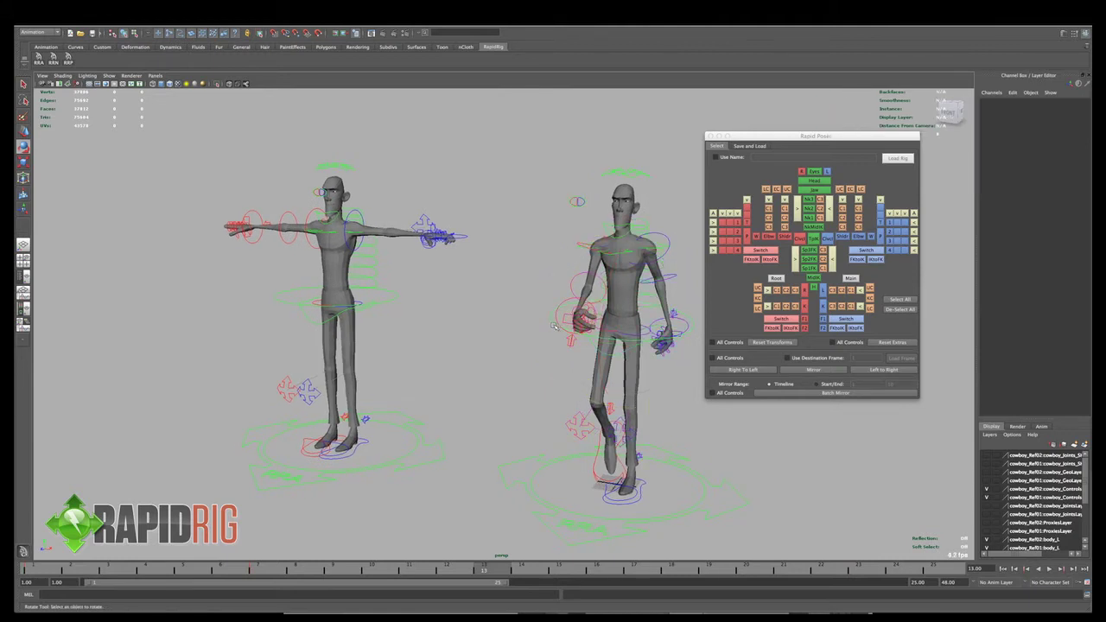
# - Enable Use Name in Rapid Poser and load the posed character's rig name, cowboy_Ref01:cowboy, from its root control
pyautogui.click(555, 326)
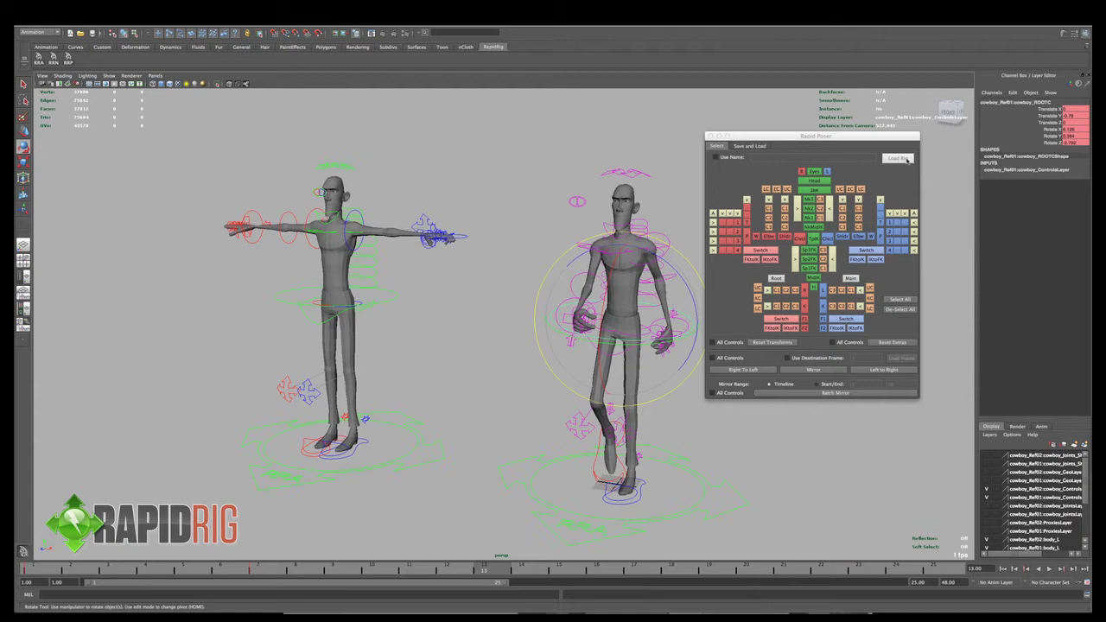
pyautogui.click(747, 157)
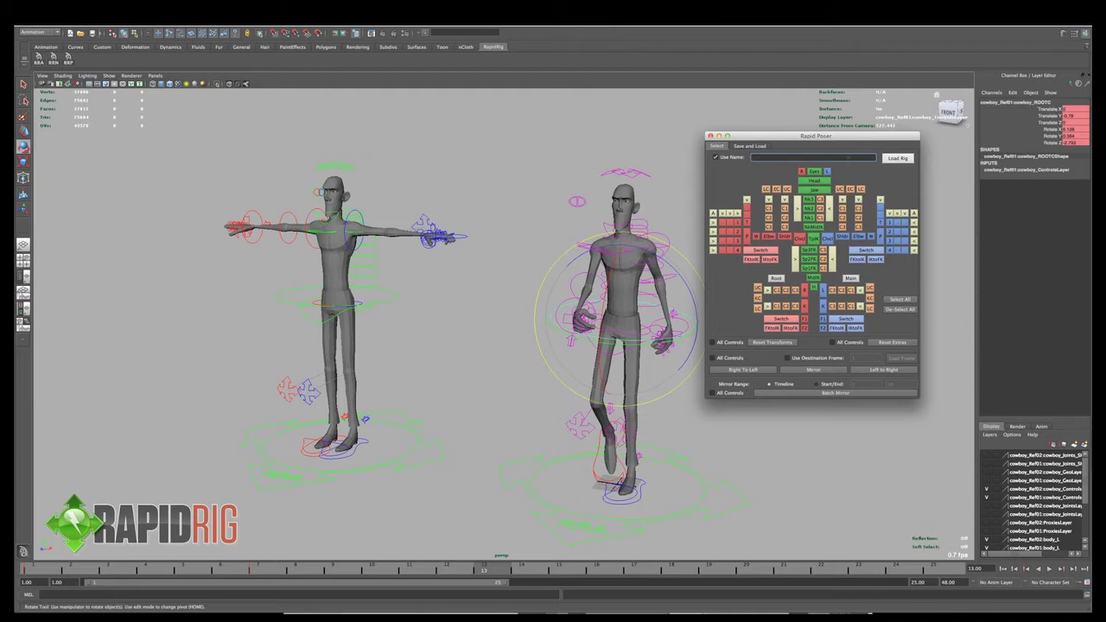
pyautogui.click(898, 158)
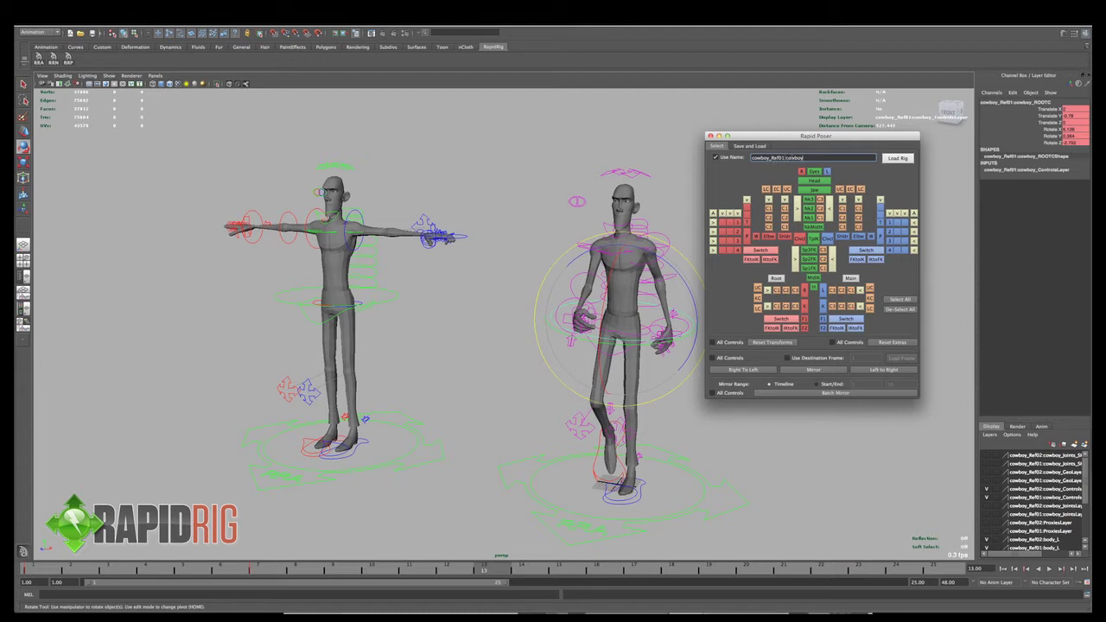
# - Load the T-pose character's rig name, cowboy_Ref02:cowboy, into Rapid Poser from its root control
pyautogui.click(411, 289)
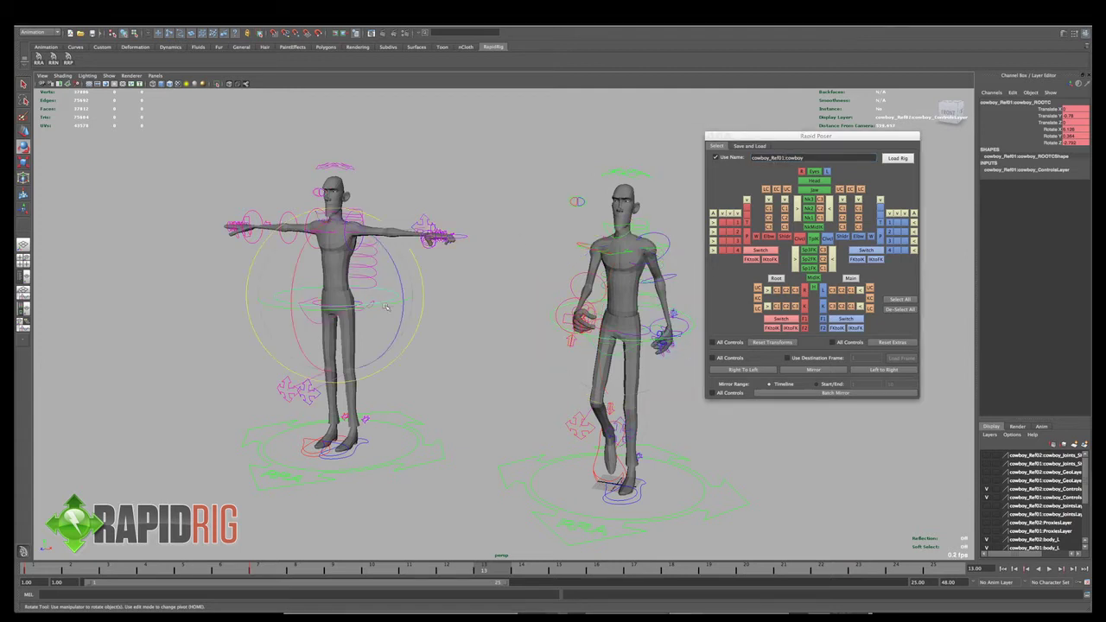
pyautogui.click(898, 158)
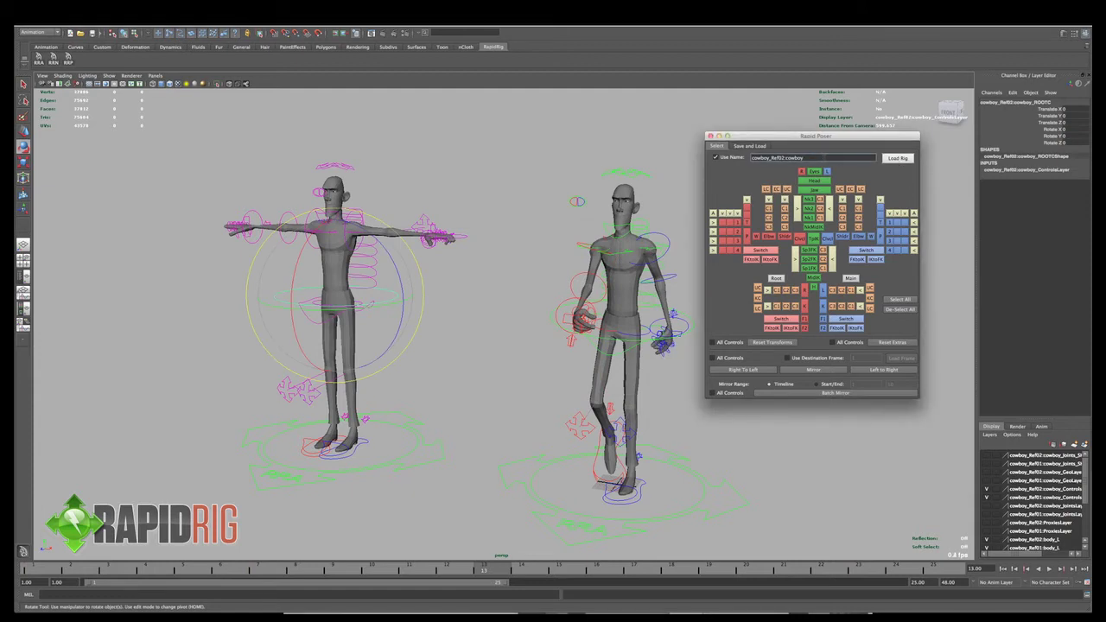
# - Switch Rapid Poser back to the posed character by loading cowboy_Ref01:cowboy from its root control
pyautogui.click(673, 227)
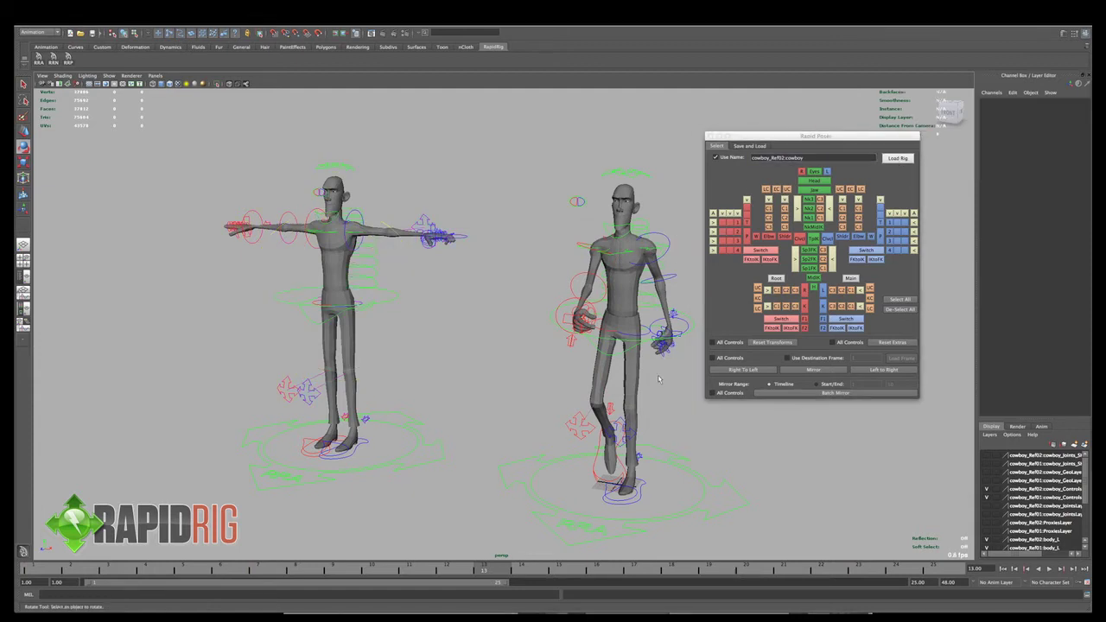
pyautogui.click(700, 327)
pyautogui.click(897, 158)
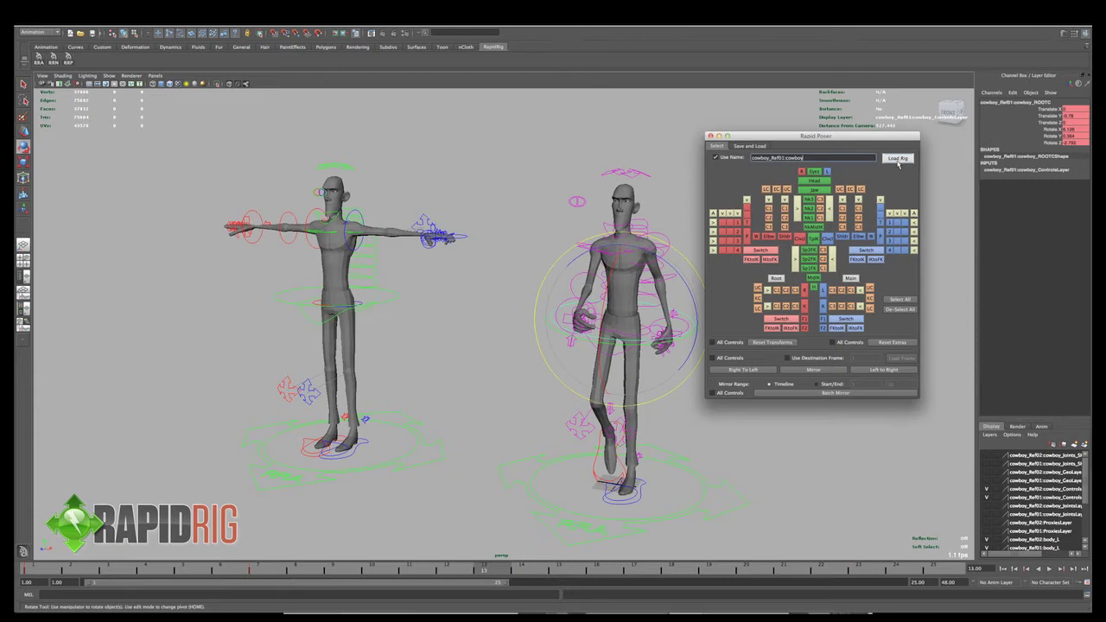
# - With Use Name on, select the posed character's main and root controls from Rapid Poser, and its head control despite the T-pose root being selected
pyautogui.click(640, 142)
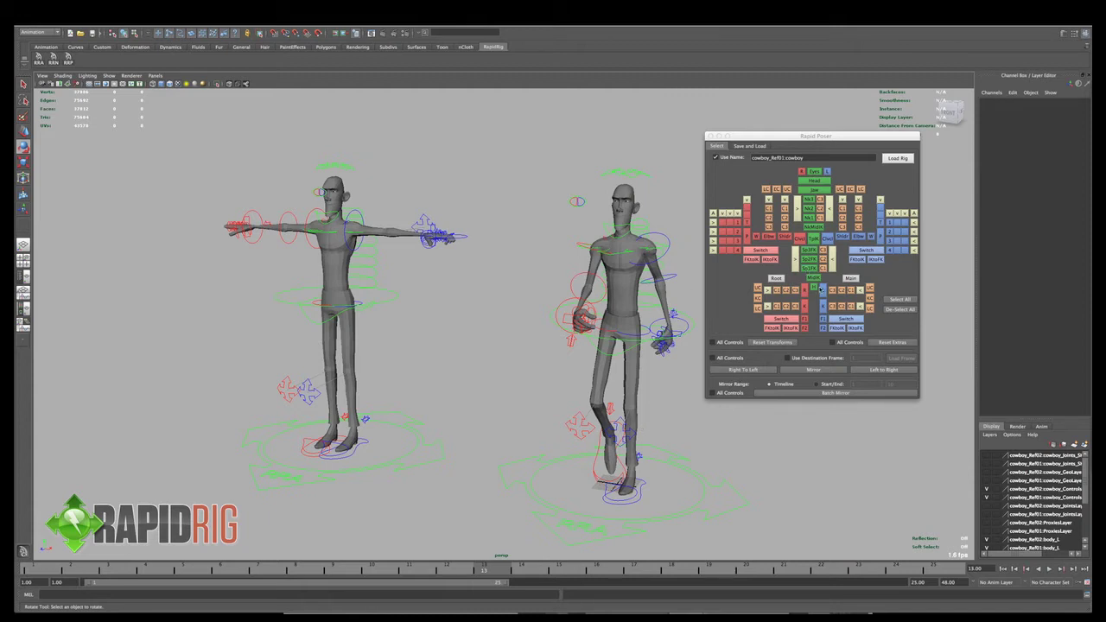
pyautogui.click(850, 278)
pyautogui.click(776, 278)
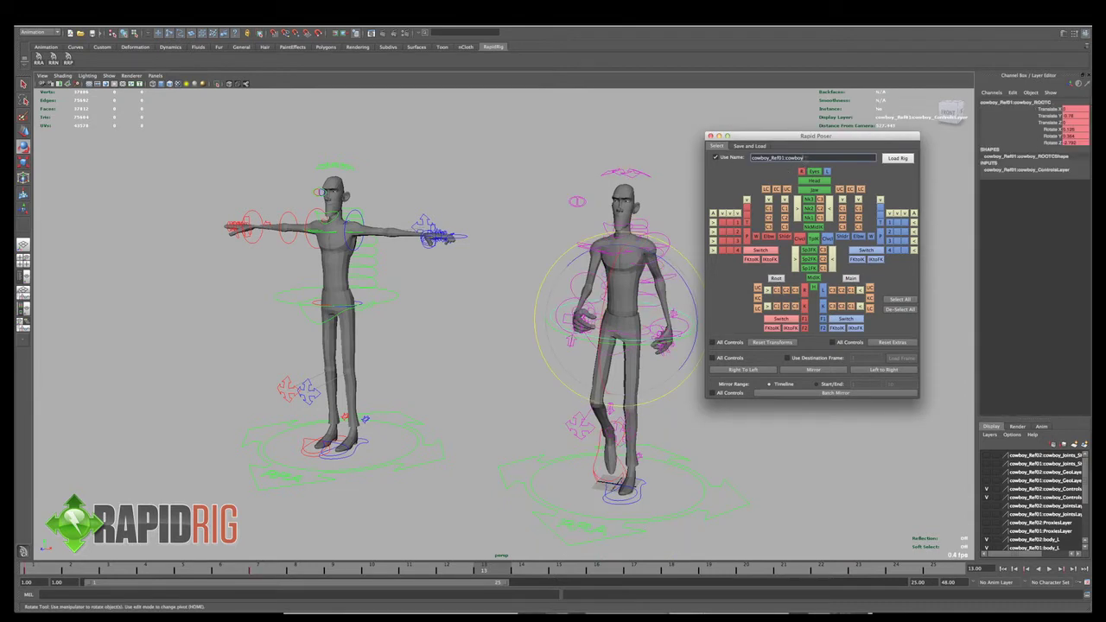
pyautogui.click(398, 302)
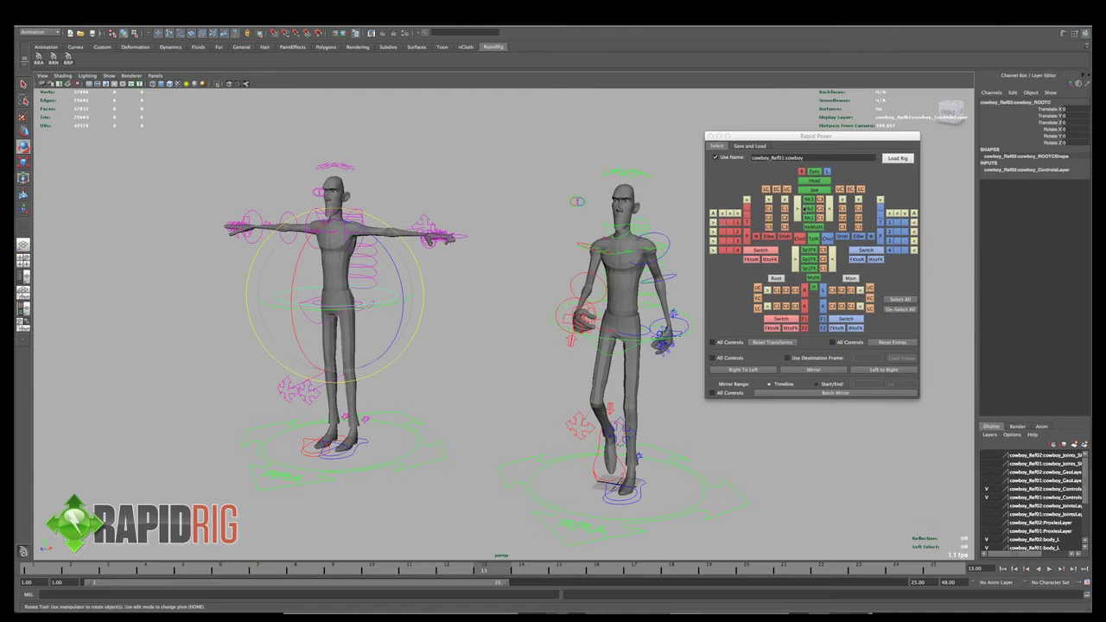
pyautogui.click(819, 181)
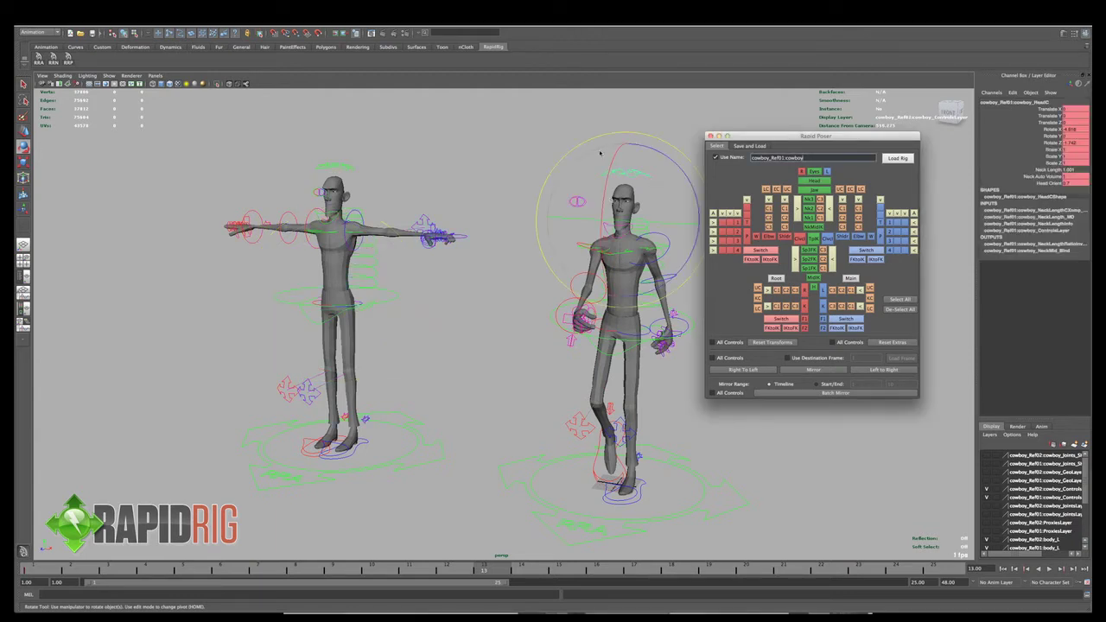
# - Turn off Use Name, select the T-pose character's root through Rapid Poser from its head control, and re-enable Use Name
pyautogui.click(733, 160)
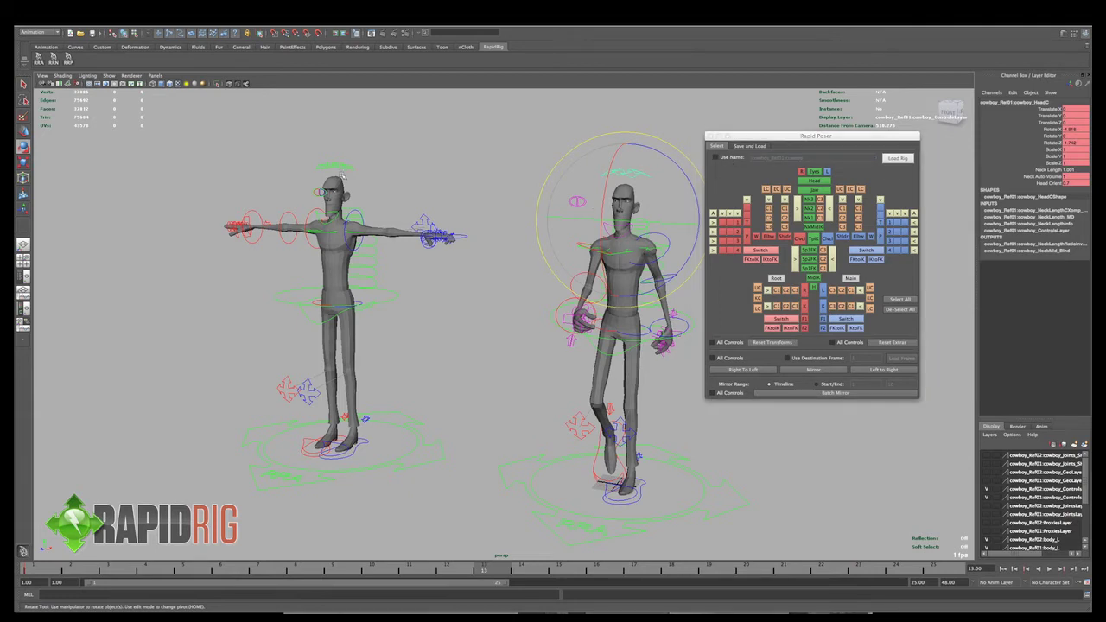
pyautogui.click(342, 177)
pyautogui.click(776, 277)
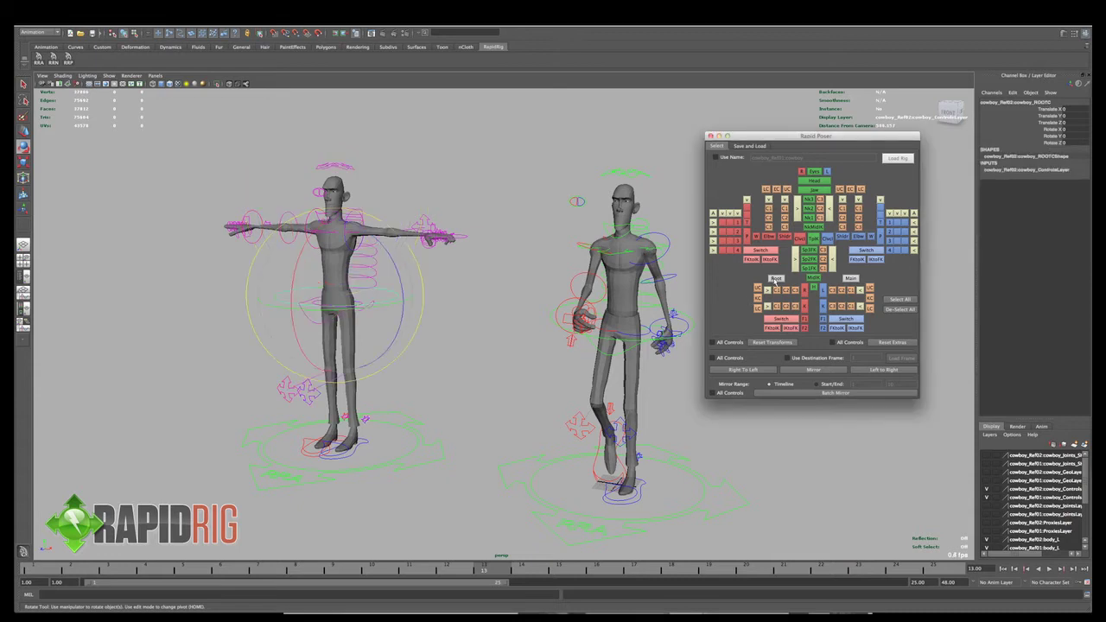
pyautogui.click(740, 161)
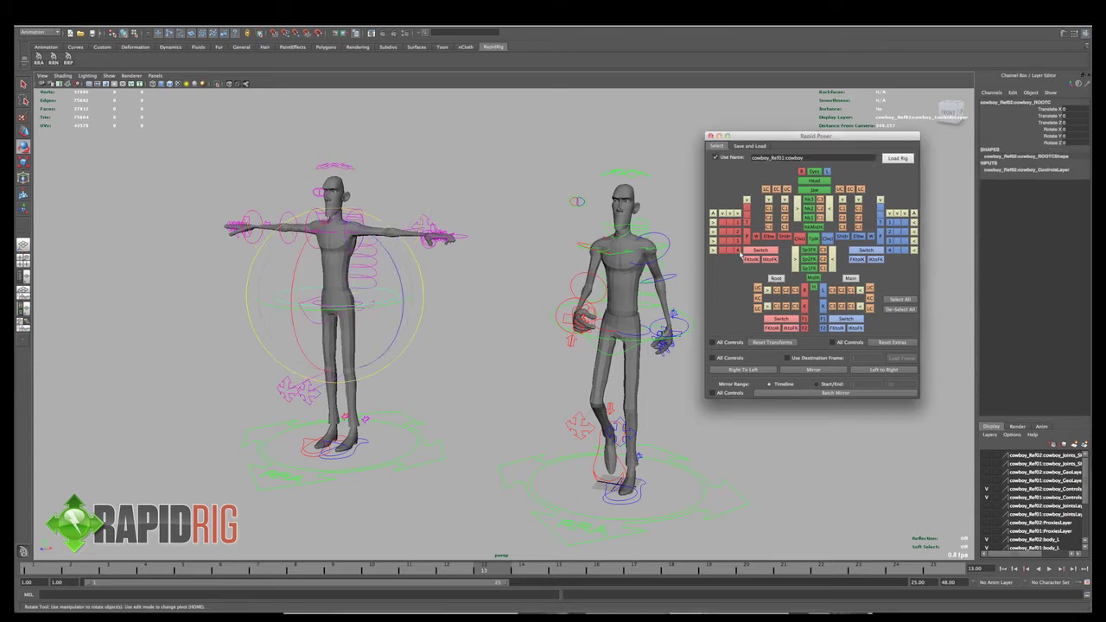
# - Select the posed character's root control in the viewport, examine the torso and hands up close, and clear the selection
pyautogui.keyDown('alt'); pyautogui.moveTo(596, 355); pyautogui.dragTo(570, 353, button='middle'); pyautogui.keyUp('alt')
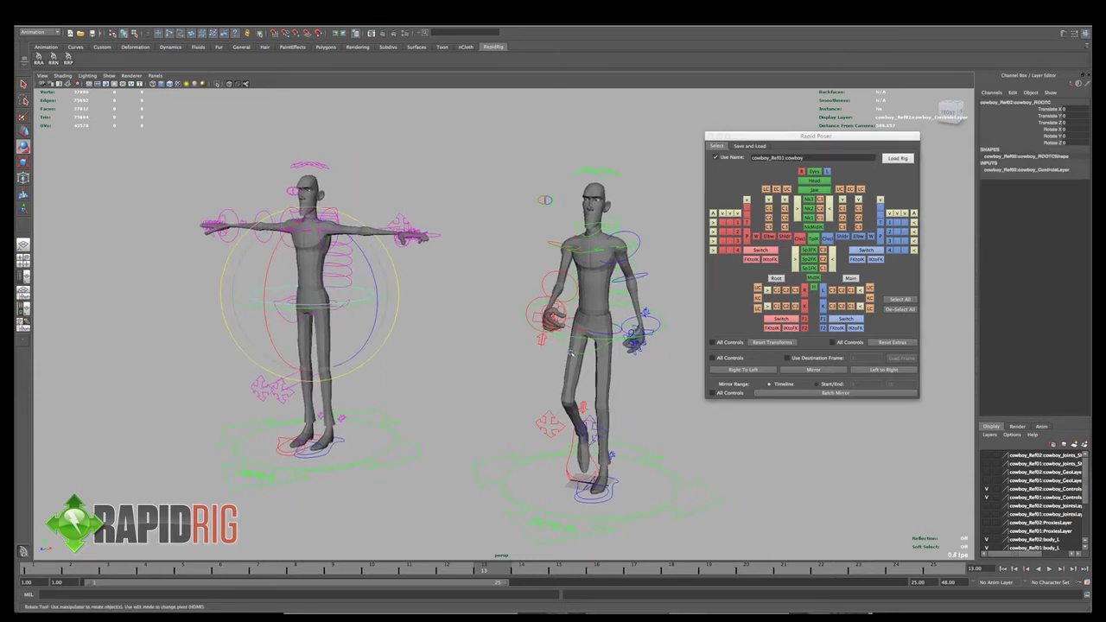
pyautogui.click(665, 328)
pyautogui.click(666, 330)
pyautogui.keyDown('alt'); pyautogui.moveTo(575, 370); pyautogui.dragTo(466, 337); pyautogui.keyUp('alt')
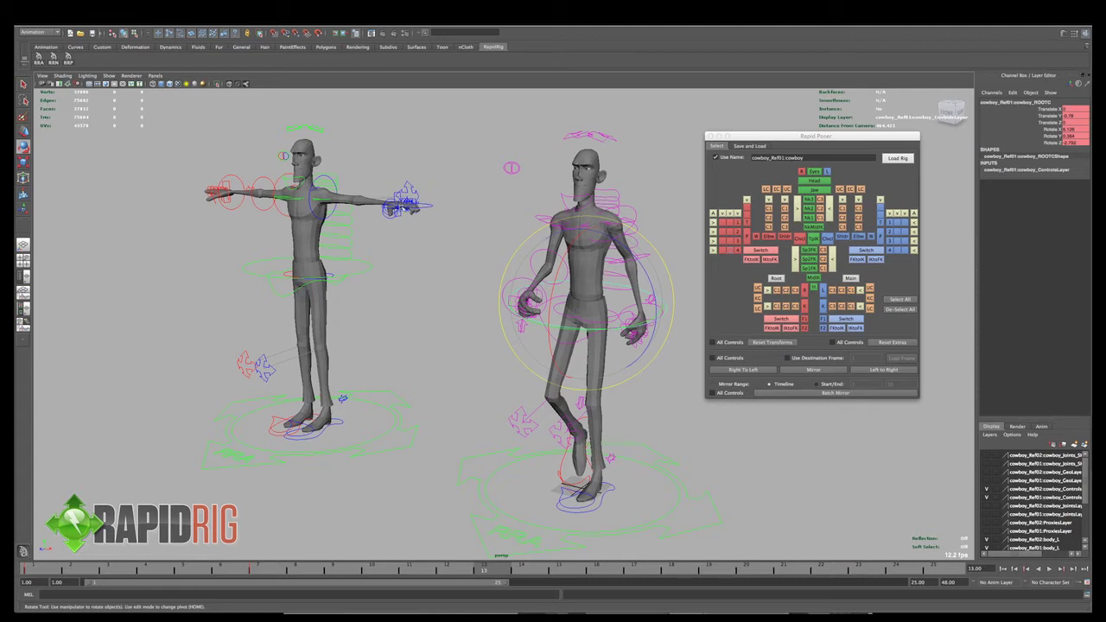
pyautogui.keyDown('alt'); pyautogui.moveTo(409, 233); pyautogui.dragTo(438, 311); pyautogui.keyUp('alt')
pyautogui.keyDown('alt'); pyautogui.moveTo(437, 311); pyautogui.dragTo(502, 347, button='right'); pyautogui.keyUp('alt')
pyautogui.keyDown('alt'); pyautogui.moveTo(502, 347); pyautogui.dragTo(485, 350, button='middle'); pyautogui.keyUp('alt')
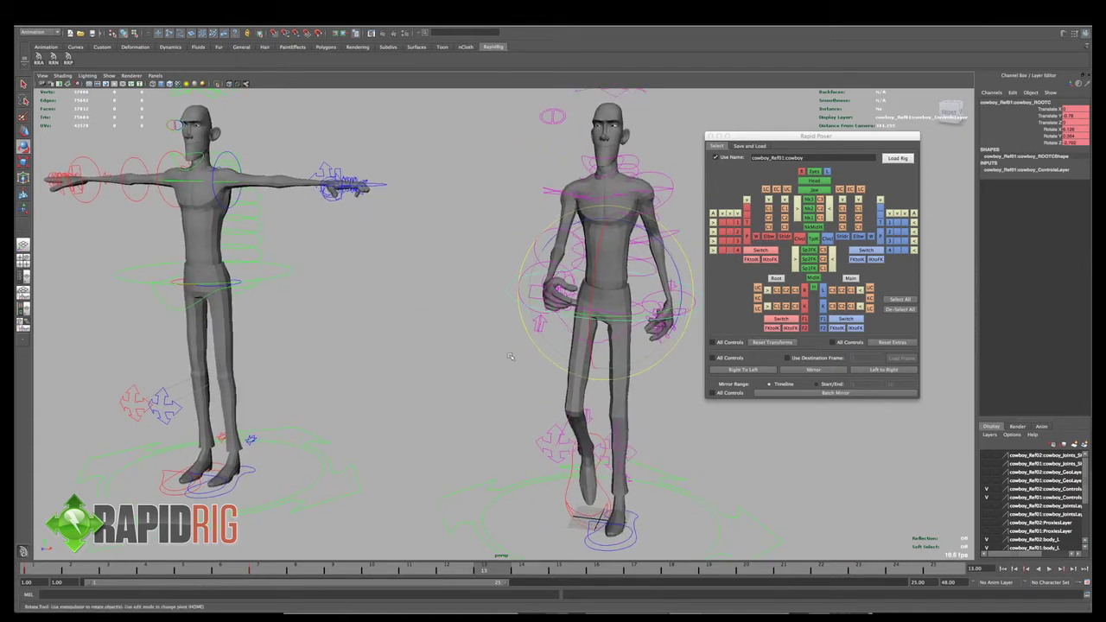
pyautogui.keyDown('alt'); pyautogui.moveTo(494, 317); pyautogui.dragTo(527, 331, button='right'); pyautogui.keyUp('alt')
pyautogui.keyDown('alt'); pyautogui.moveTo(539, 327); pyautogui.dragTo(509, 344, button='middle'); pyautogui.keyUp('alt')
pyautogui.keyDown('alt'); pyautogui.moveTo(509, 345); pyautogui.dragTo(519, 333, button='right'); pyautogui.keyUp('alt')
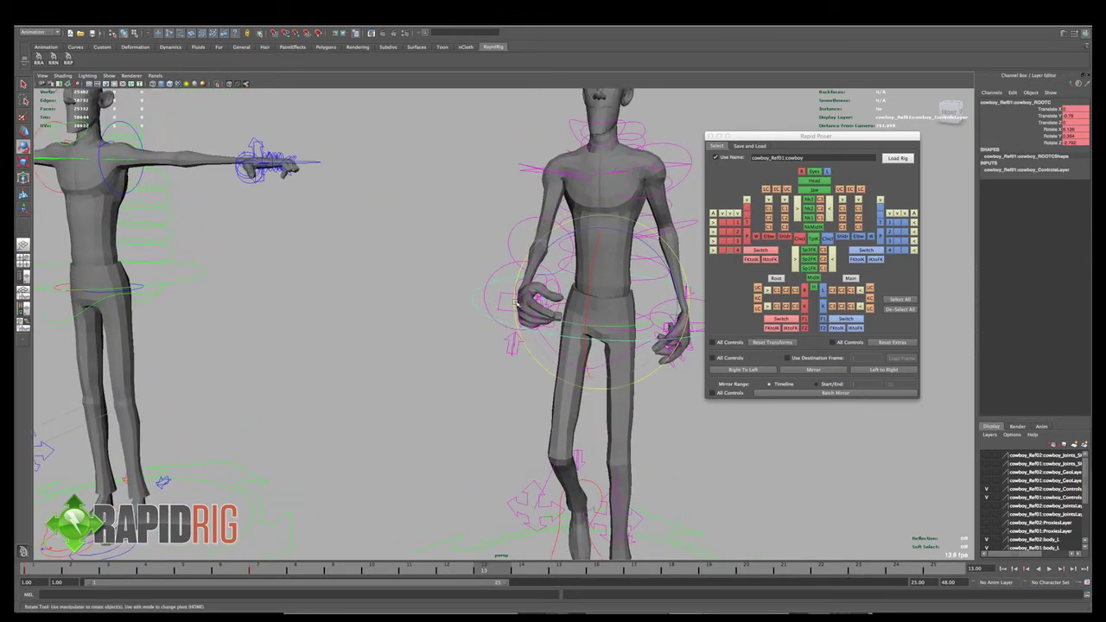
pyautogui.keyDown('alt'); pyautogui.moveTo(617, 317); pyautogui.dragTo(653, 298); pyautogui.keyUp('alt')
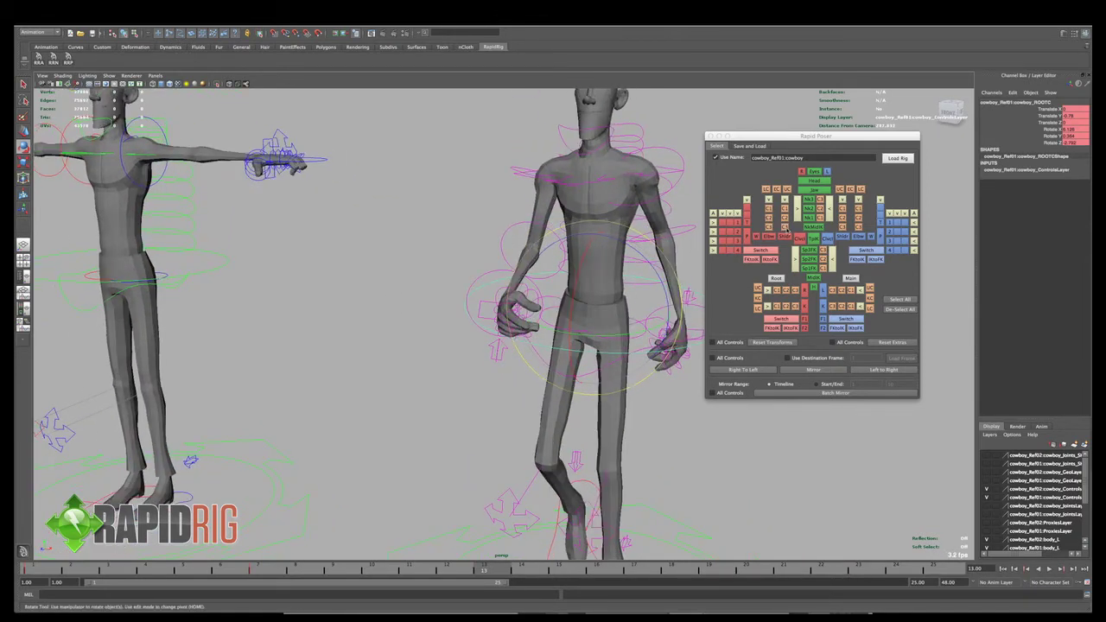
pyautogui.click(355, 246)
# - Select the posed character's right elbow FK control through Rapid Poser with Use Name on
pyautogui.keyDown('alt'); pyautogui.moveTo(355, 246); pyautogui.dragTo(441, 322); pyautogui.keyUp('alt')
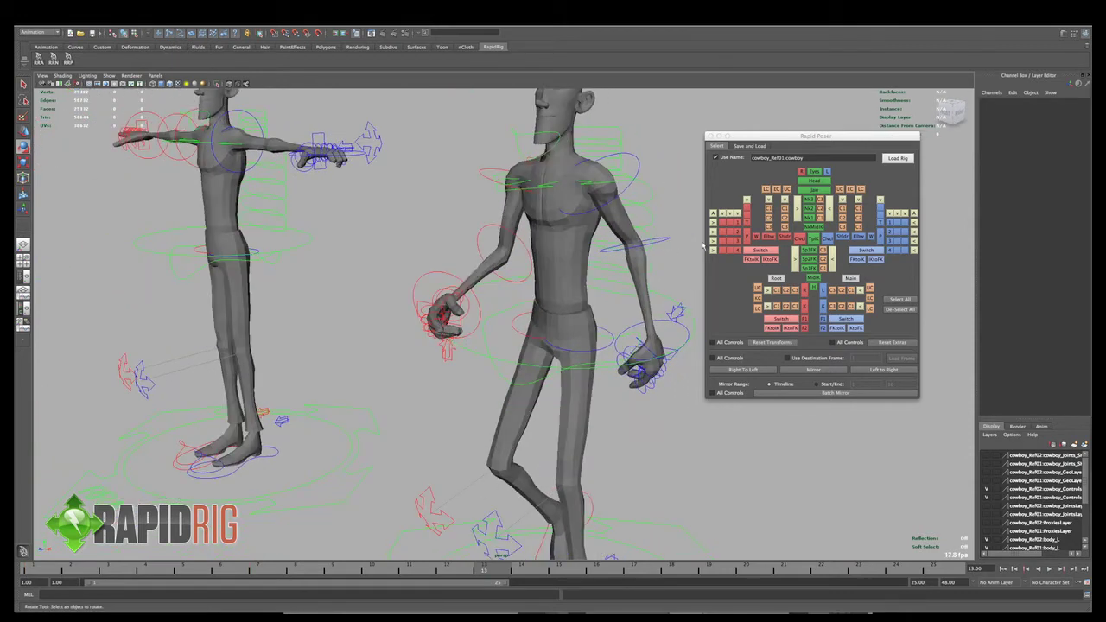
pyautogui.keyDown('alt'); pyautogui.moveTo(581, 284); pyautogui.dragTo(449, 269, button='right'); pyautogui.keyUp('alt')
pyautogui.keyDown('alt'); pyautogui.moveTo(385, 254); pyautogui.dragTo(516, 304); pyautogui.keyUp('alt')
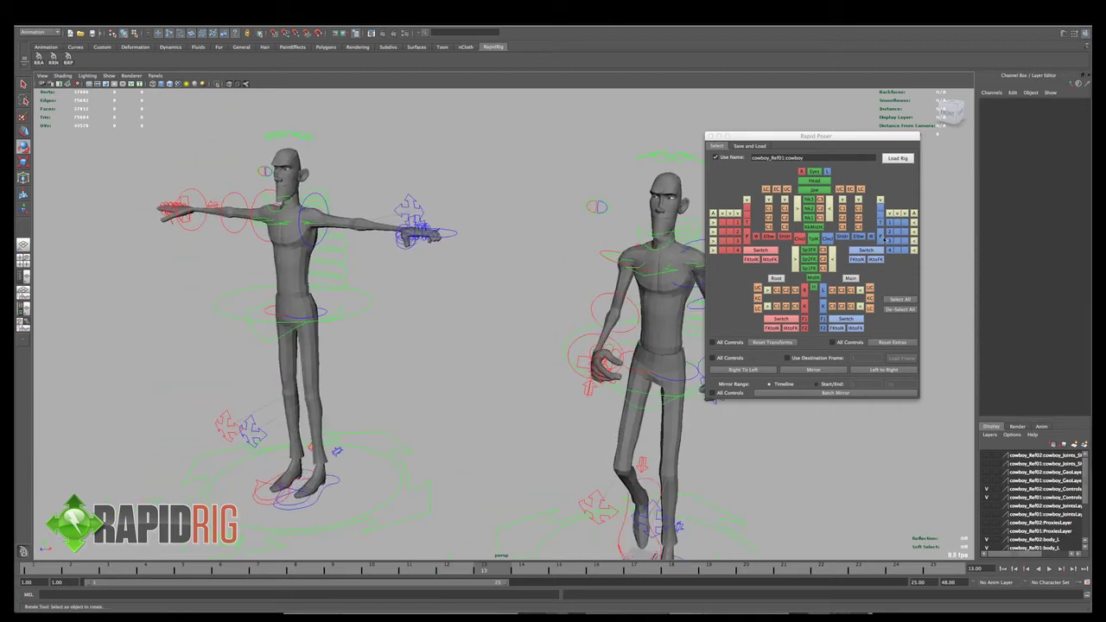
pyautogui.keyDown('alt'); pyautogui.moveTo(612, 312); pyautogui.dragTo(554, 345); pyautogui.keyUp('alt')
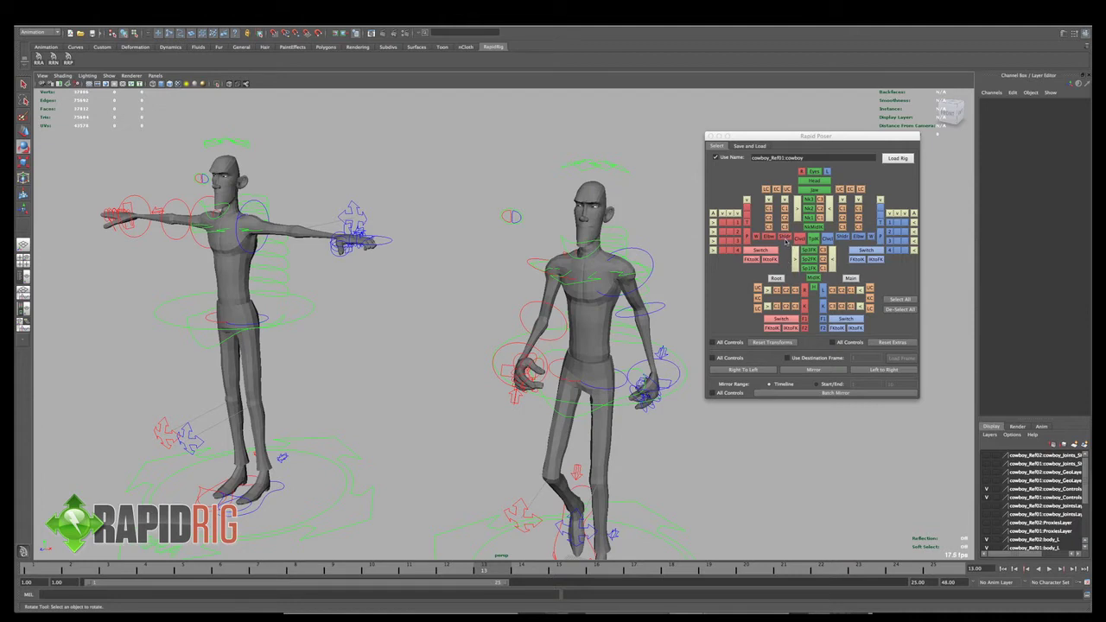
pyautogui.click(770, 239)
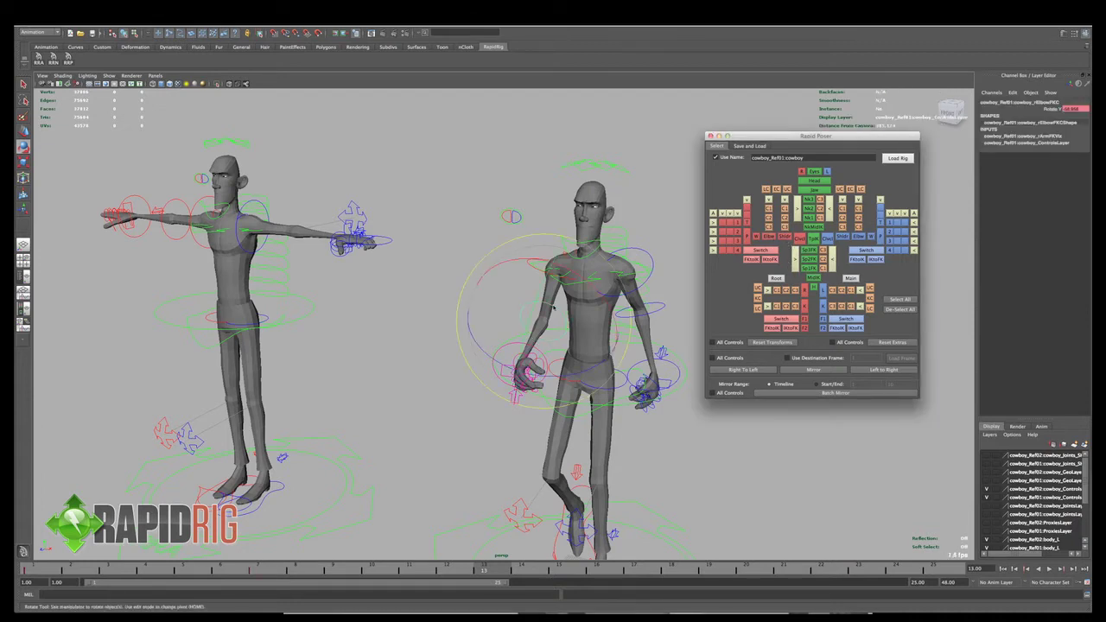
# - Starting from the T-pose character's left wrist control with Use Name off, select its left elbow IK and right elbow FK controls in Rapid Poser
pyautogui.click(396, 244)
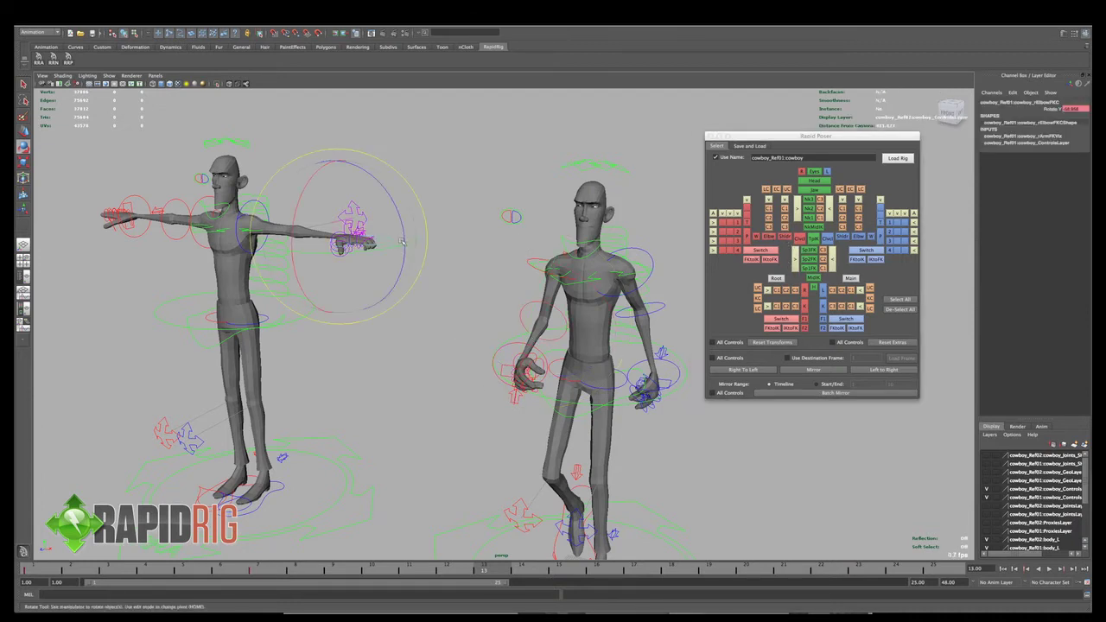
pyautogui.keyDown('alt'); pyautogui.moveTo(397, 244); pyautogui.dragTo(478, 289); pyautogui.keyUp('alt')
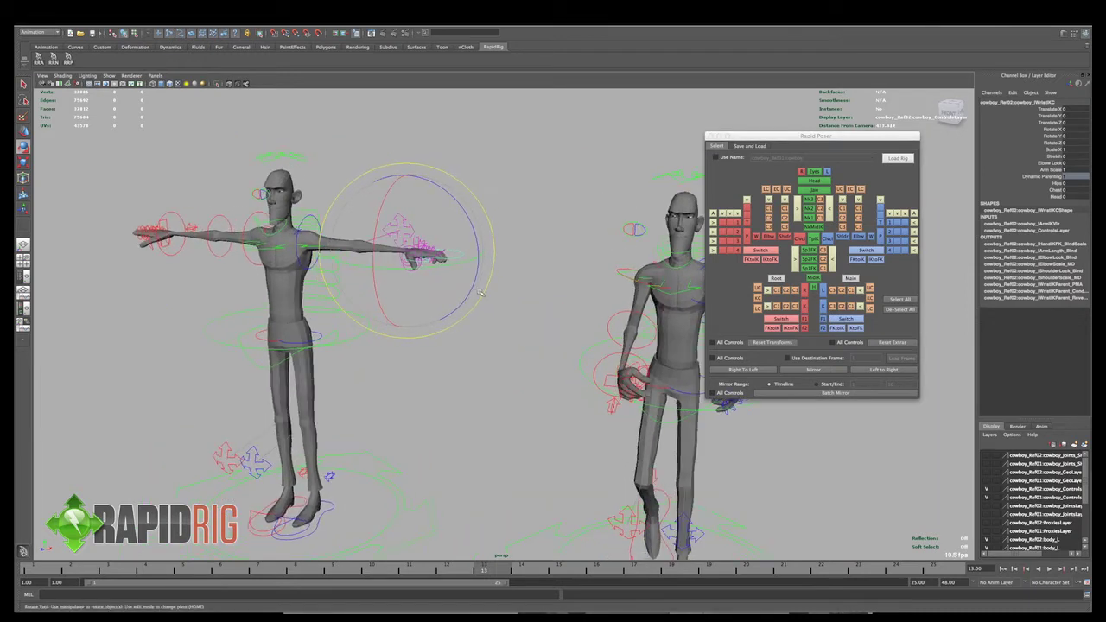
pyautogui.click(858, 238)
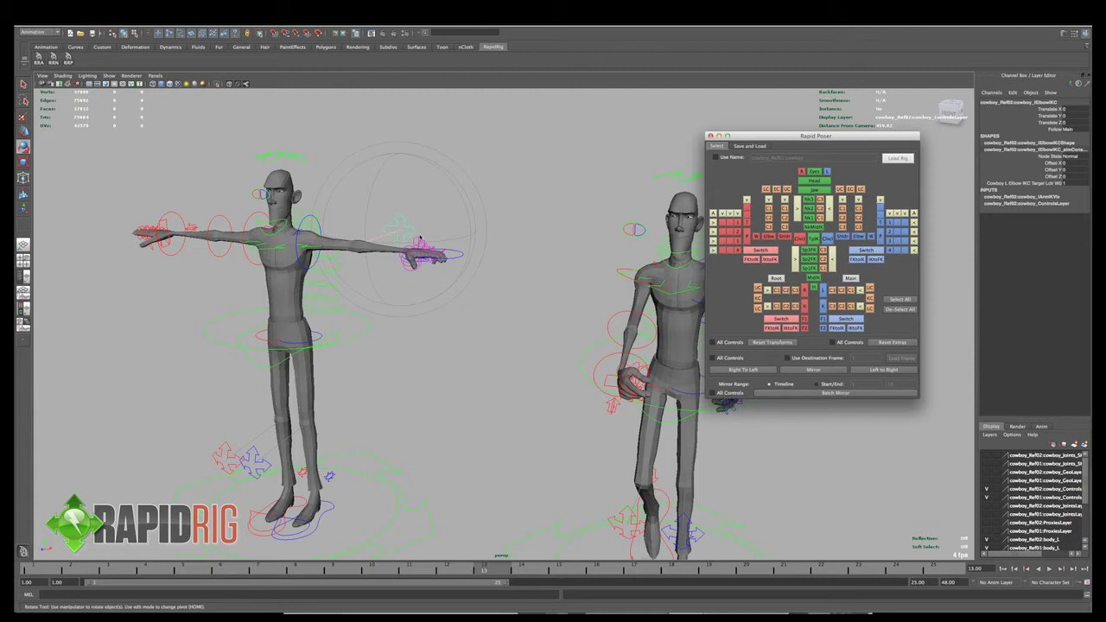
pyautogui.click(771, 237)
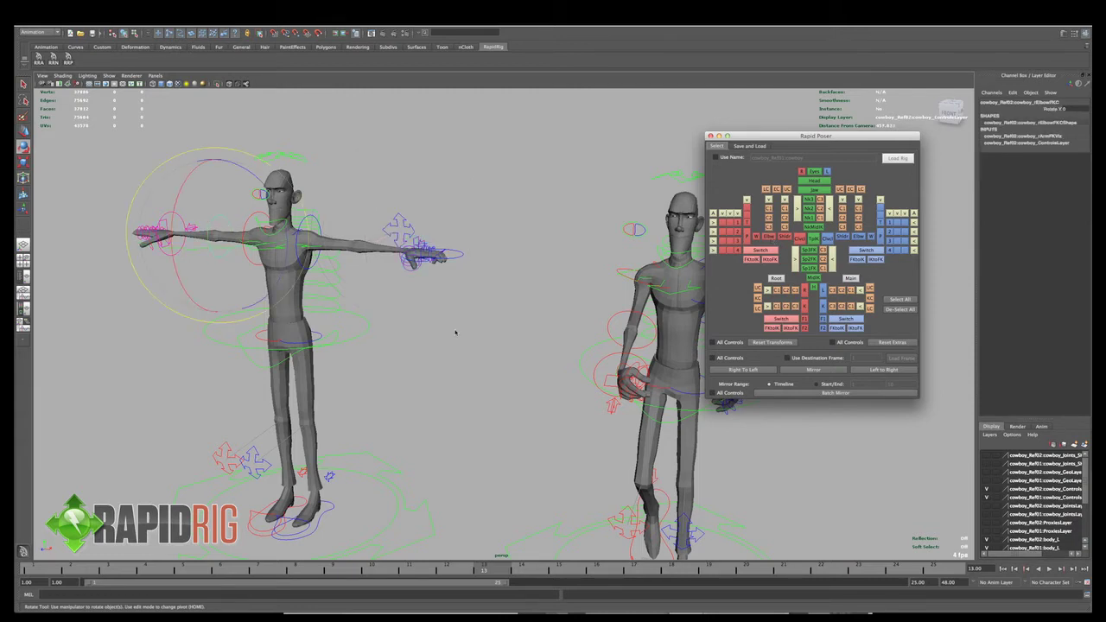
# - Select the posed character's root control, re-enable Use Name for cowboy_Ref01:cowboy, and deselect everything
pyautogui.click(551, 310)
pyautogui.keyDown('alt'); pyautogui.moveTo(551, 309); pyautogui.dragTo(467, 314); pyautogui.keyUp('alt')
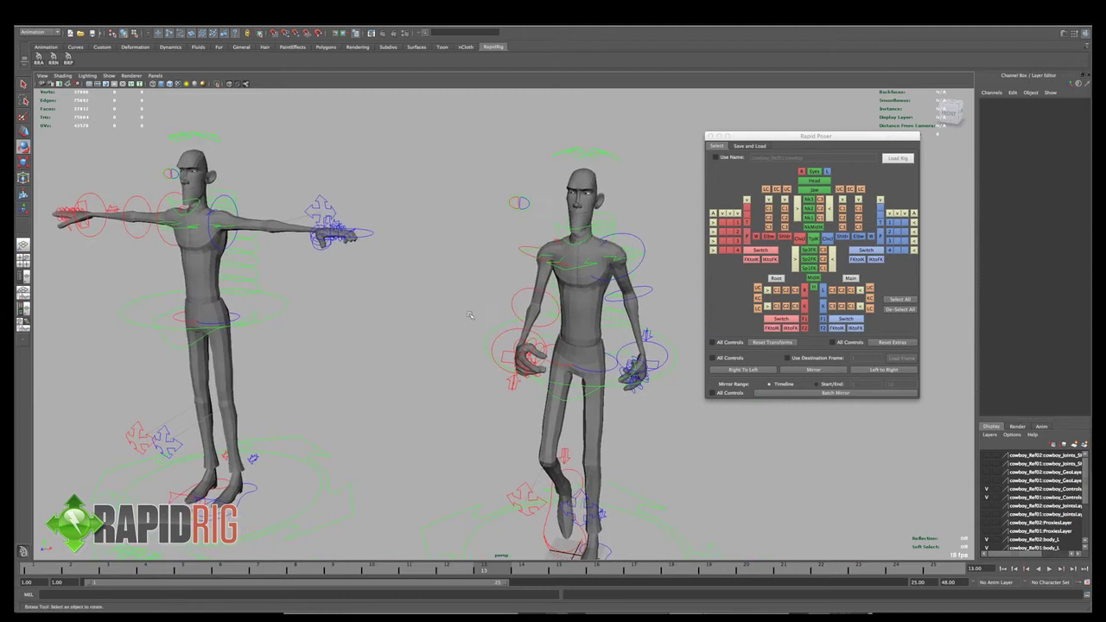
pyautogui.click(501, 326)
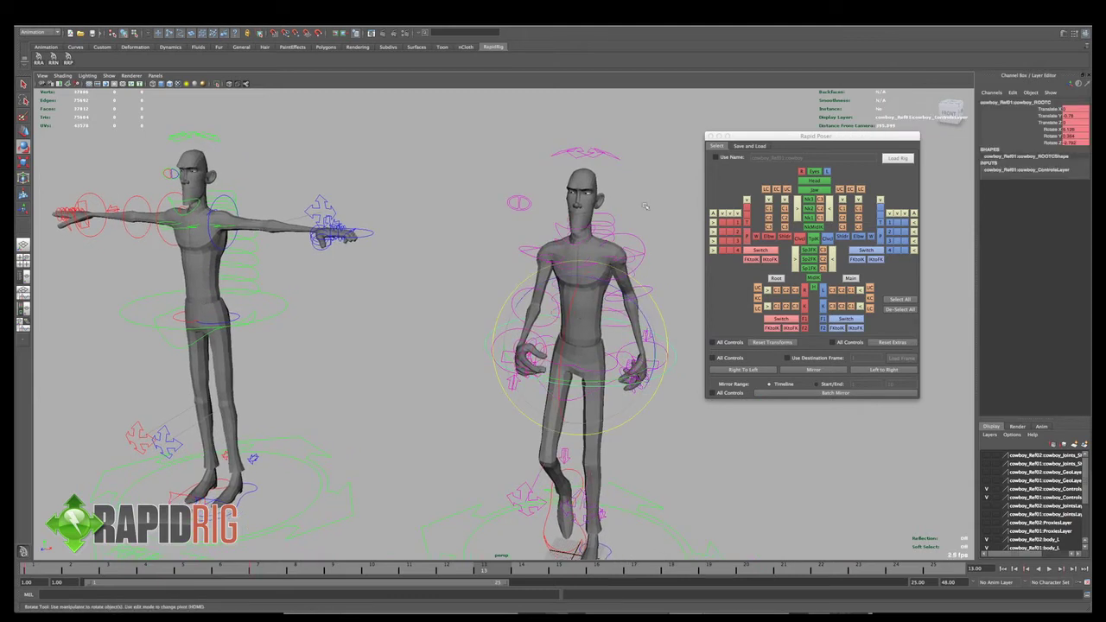
pyautogui.click(718, 158)
pyautogui.click(430, 251)
# - Preview the posed character's walk animation and stop at frame 1
pyautogui.keyDown('alt'); pyautogui.moveTo(432, 261); pyautogui.dragTo(447, 281); pyautogui.keyUp('alt')
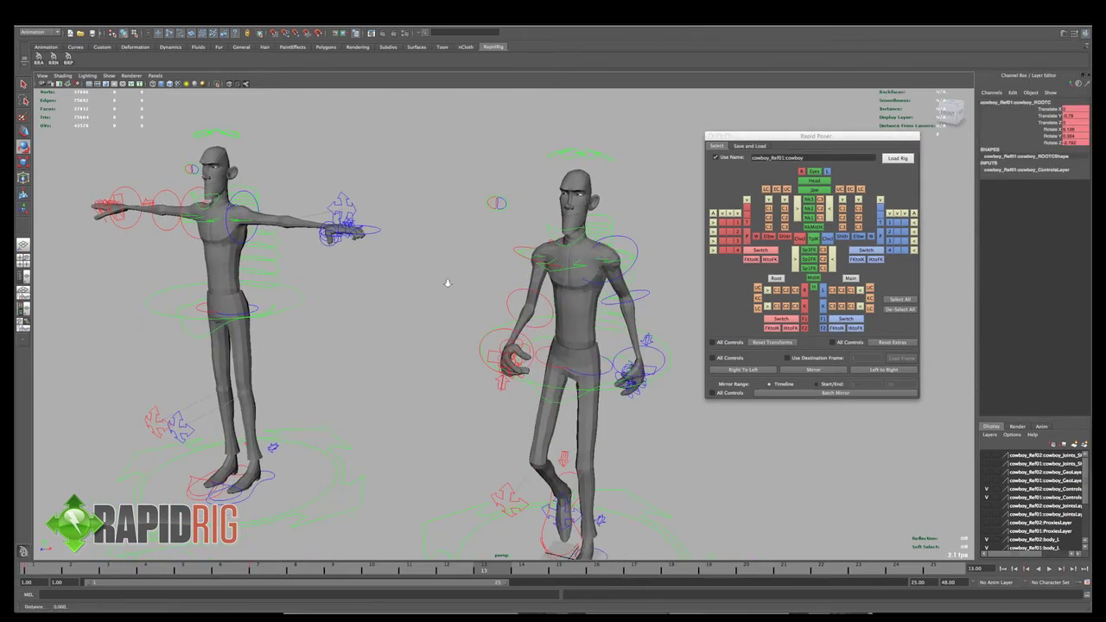
pyautogui.keyDown('alt'); pyautogui.moveTo(447, 282); pyautogui.dragTo(478, 301, button='right'); pyautogui.keyUp('alt')
pyautogui.keyDown('alt'); pyautogui.moveTo(478, 301); pyautogui.dragTo(545, 328); pyautogui.keyUp('alt')
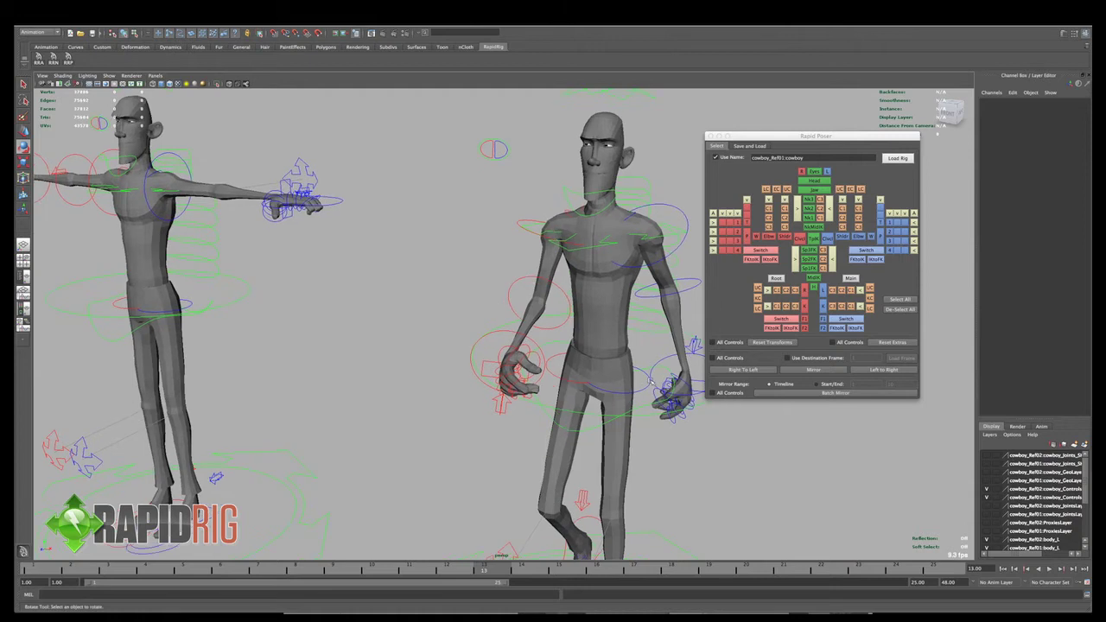
pyautogui.moveTo(473, 571)
pyautogui.mouseDown()
pyautogui.moveTo(74, 577)
pyautogui.moveTo(340, 585)
pyautogui.mouseUp()
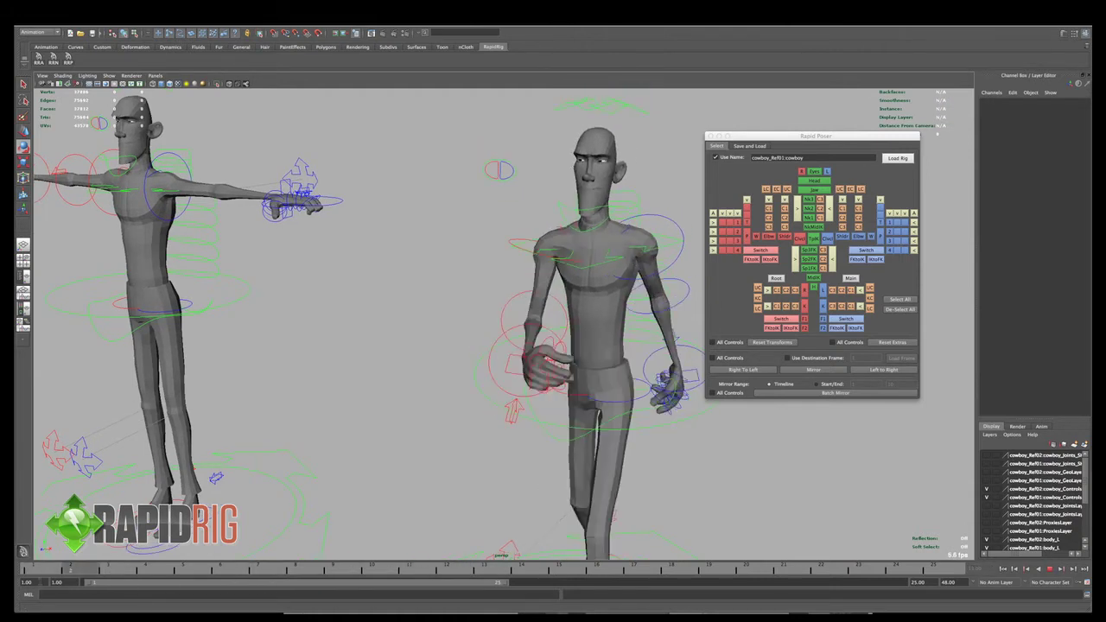
pyautogui.hotkey('alt', 'v')
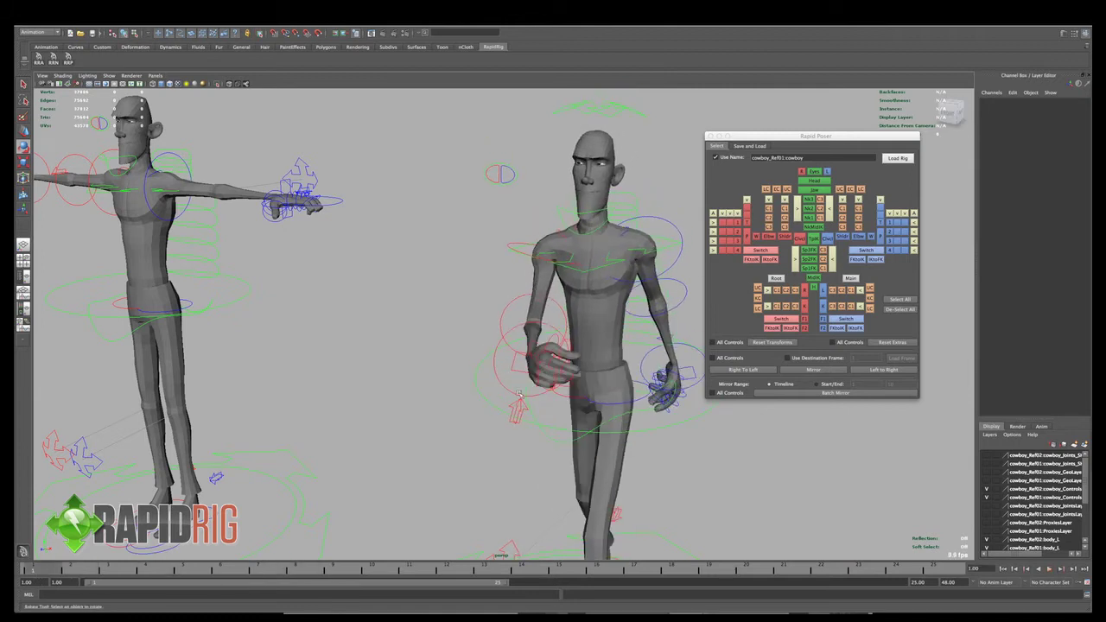
# - Select the posed character's right arm switch control beside the hand to examine its finger channels, and deselect it
pyautogui.keyDown('alt'); pyautogui.moveTo(565, 377); pyautogui.dragTo(484, 381); pyautogui.keyUp('alt')
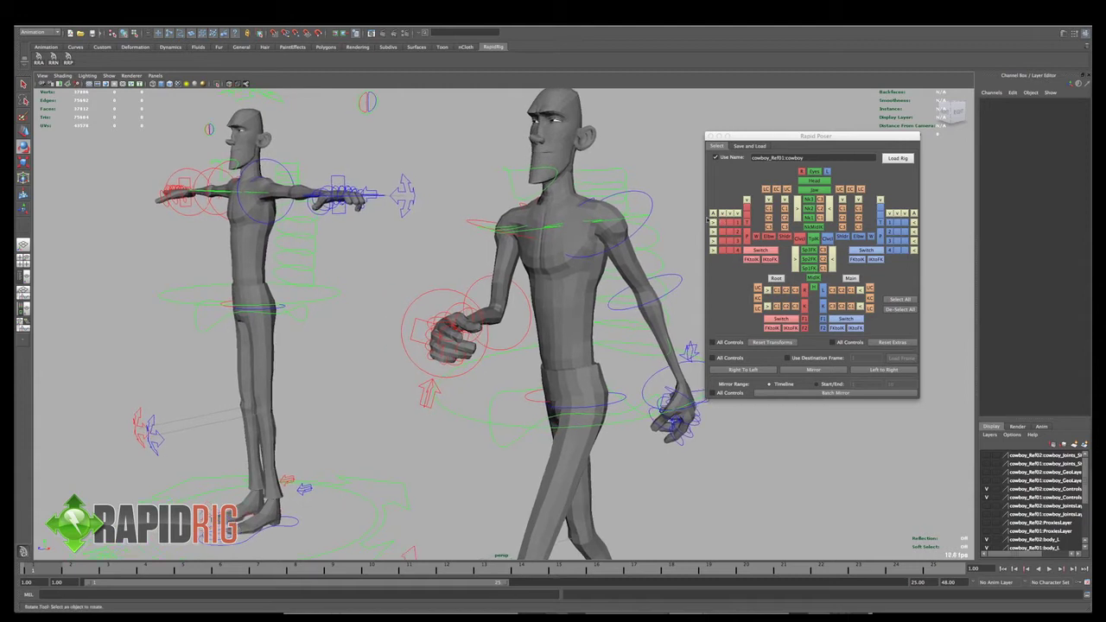
pyautogui.keyDown('alt'); pyautogui.moveTo(470, 347); pyautogui.dragTo(486, 355); pyautogui.keyUp('alt')
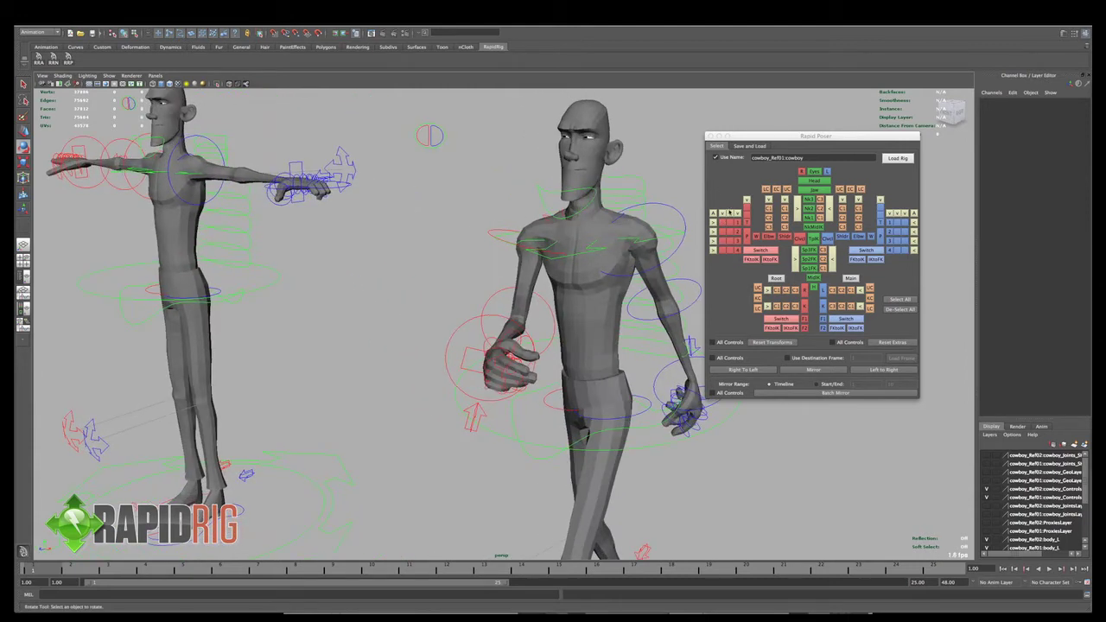
pyautogui.click(489, 406)
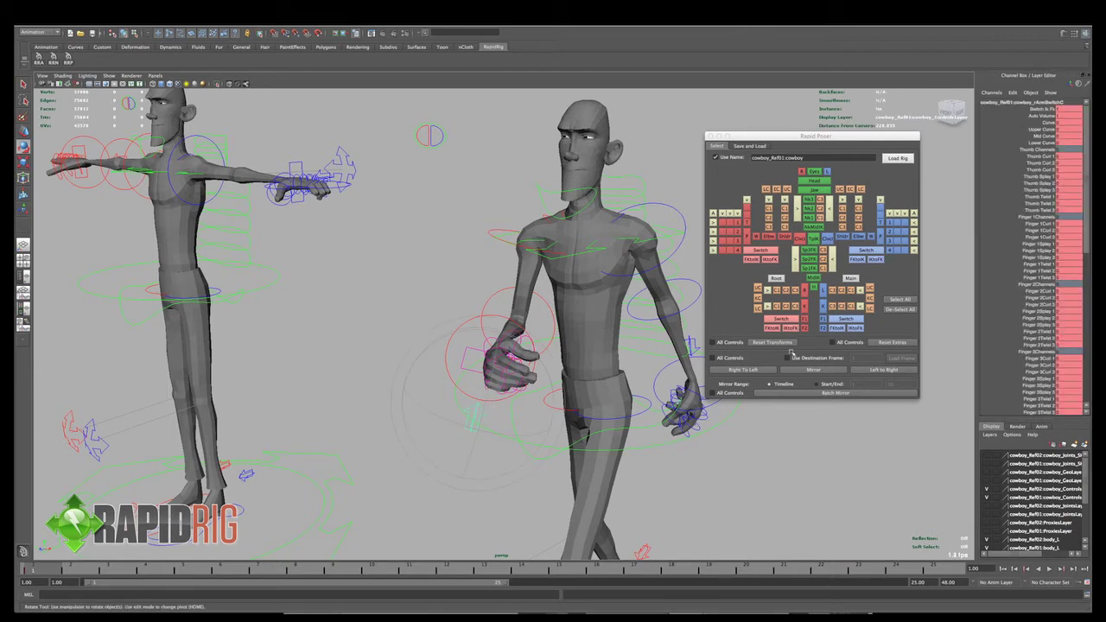
pyautogui.click(375, 293)
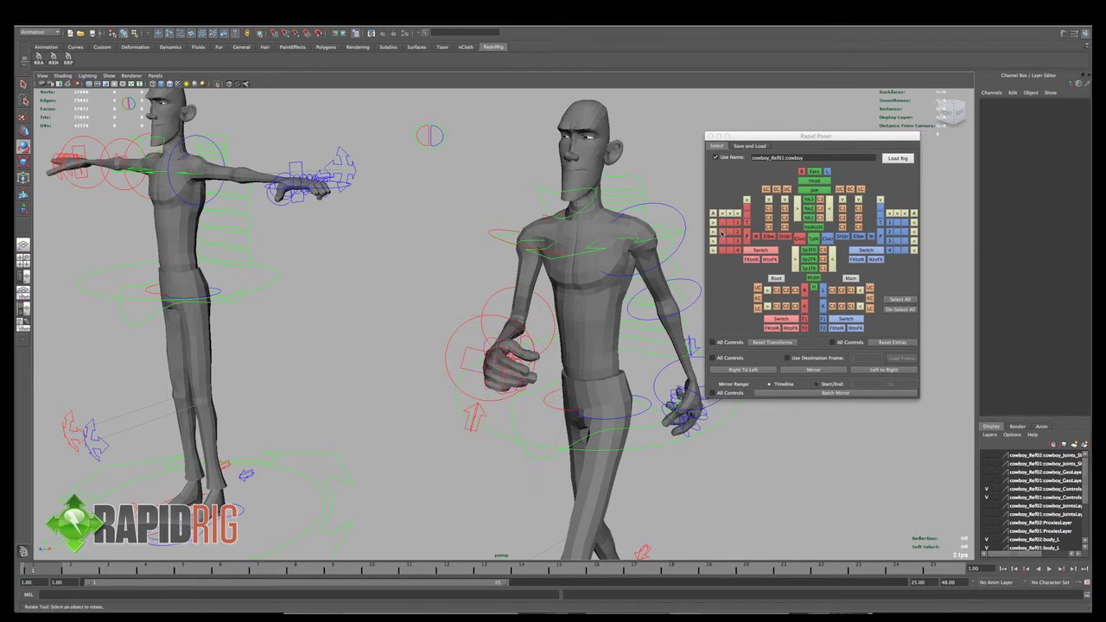
# - In Rapid Poser, select all joint controls of the right hand's first finger, and the joint controls of its fourth finger
pyautogui.click(713, 222)
pyautogui.keyDown('alt'); pyautogui.moveTo(499, 343); pyautogui.dragTo(465, 347); pyautogui.keyUp('alt')
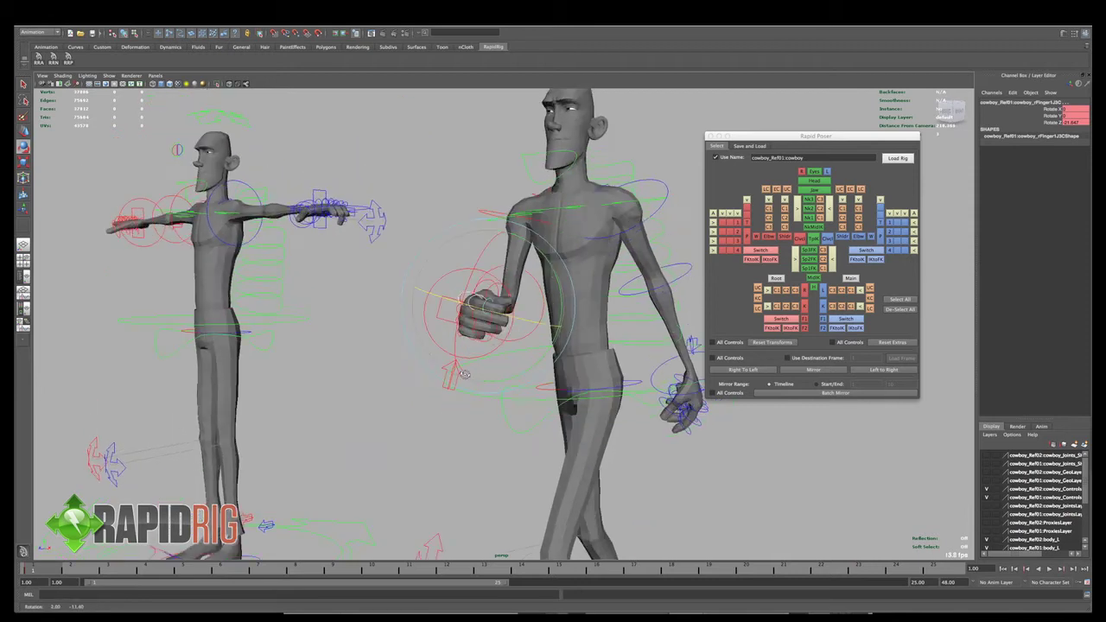
pyautogui.click(728, 252)
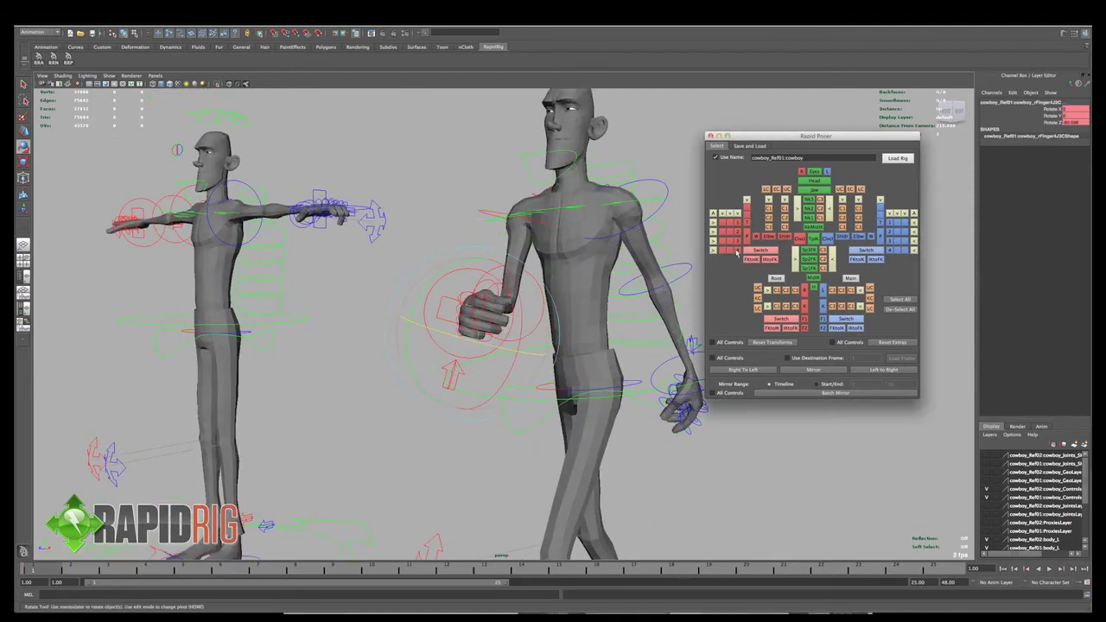
pyautogui.click(723, 252)
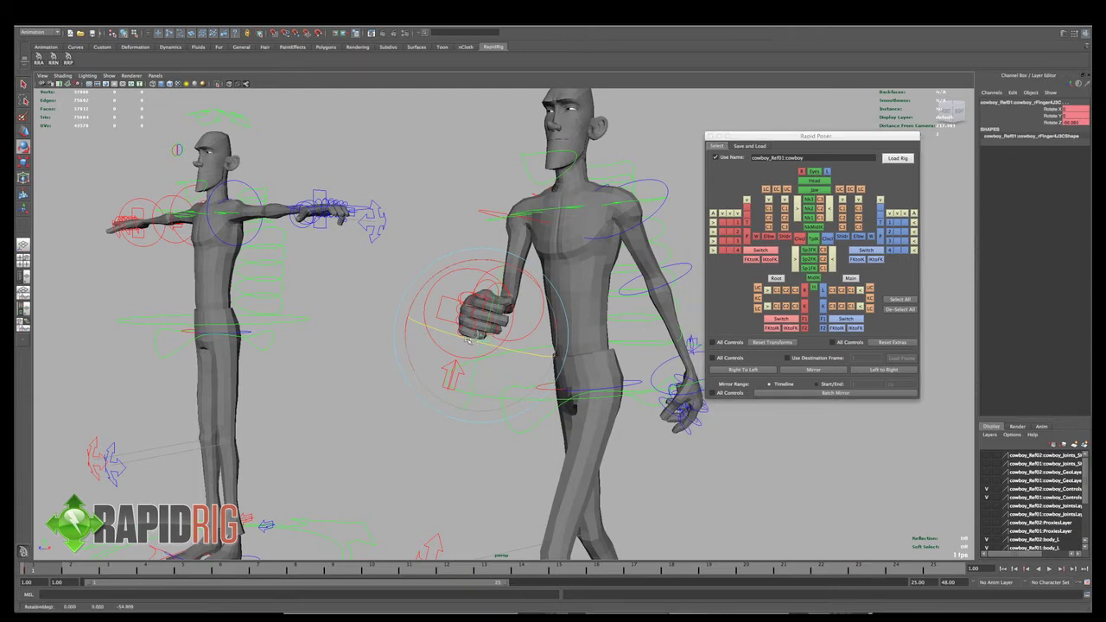
pyautogui.keyDown('alt'); pyautogui.moveTo(462, 341); pyautogui.dragTo(603, 344); pyautogui.keyUp('alt')
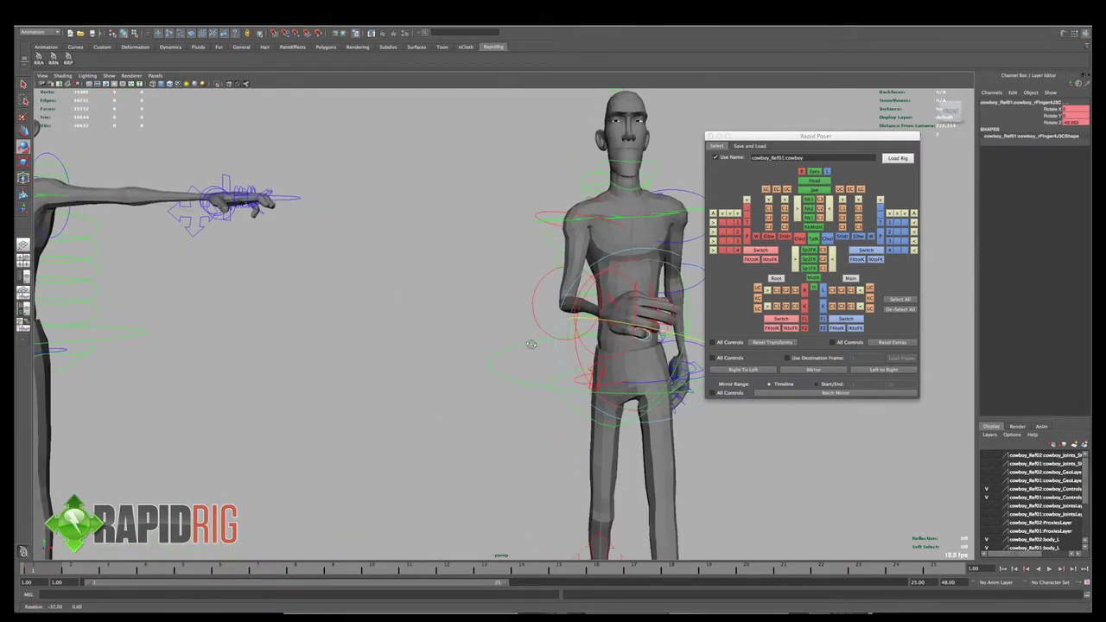
# - Rotate the base joint control of the right hand's fourth finger slightly and clear the selection
pyautogui.click(738, 250)
pyautogui.moveTo(653, 325); pyautogui.dragTo(641, 326)
pyautogui.click(454, 331)
pyautogui.keyDown('alt'); pyautogui.moveTo(454, 331); pyautogui.dragTo(445, 331); pyautogui.keyUp('alt')
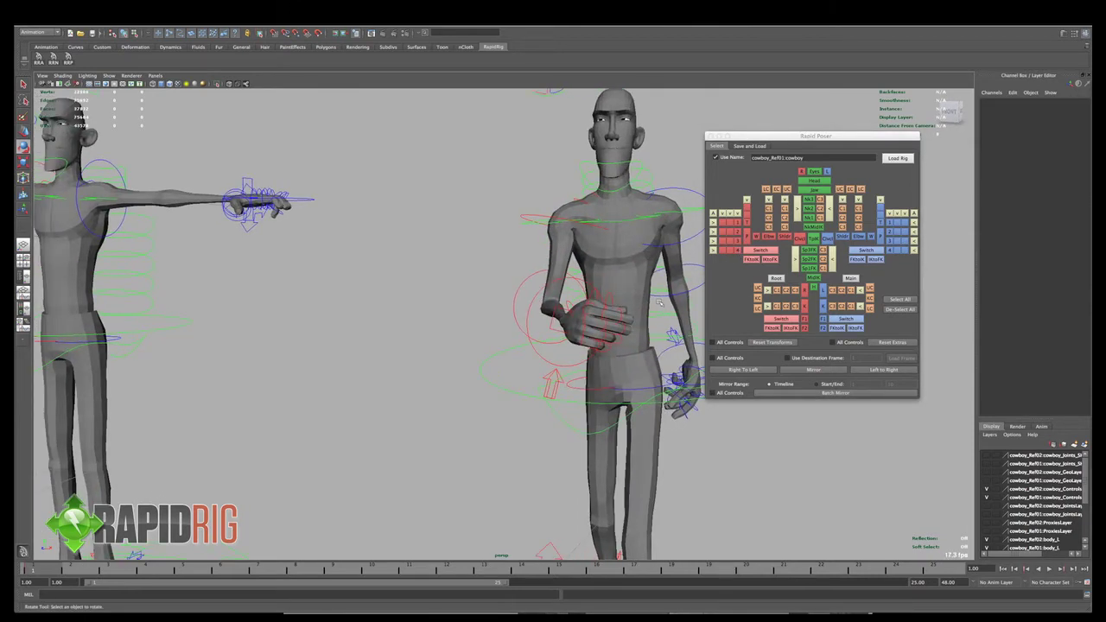
# - In Rapid Poser, select the tip joint control of the right hand's second finger, then rotate a right thumb joint control to about -34.4 on Z
pyautogui.click(720, 233)
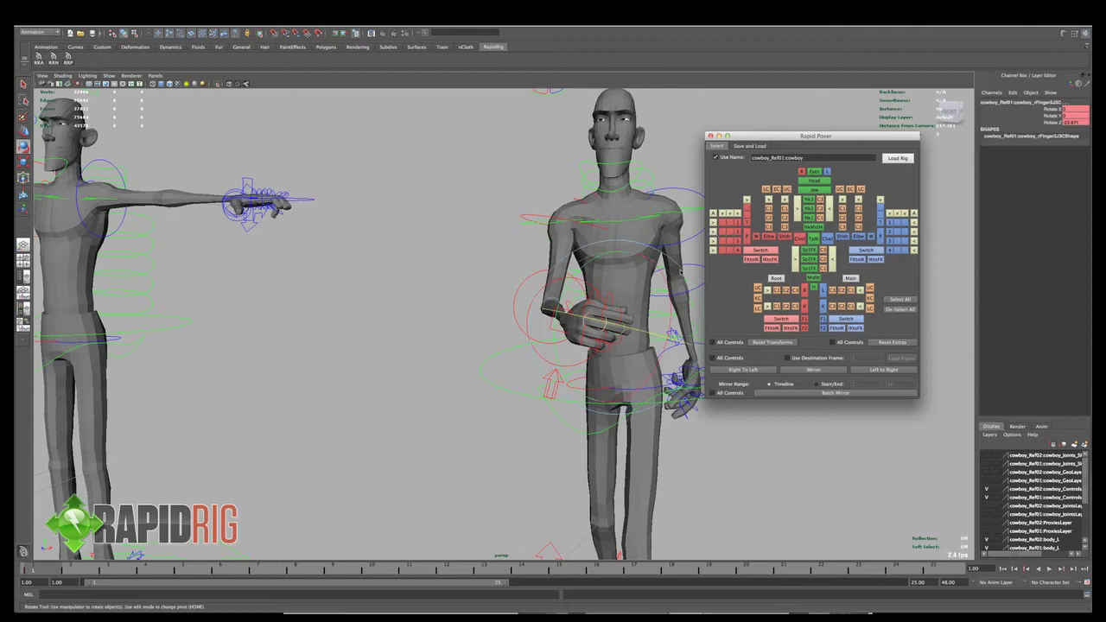
pyautogui.moveTo(629, 327); pyautogui.dragTo(537, 348)
pyautogui.click(637, 330)
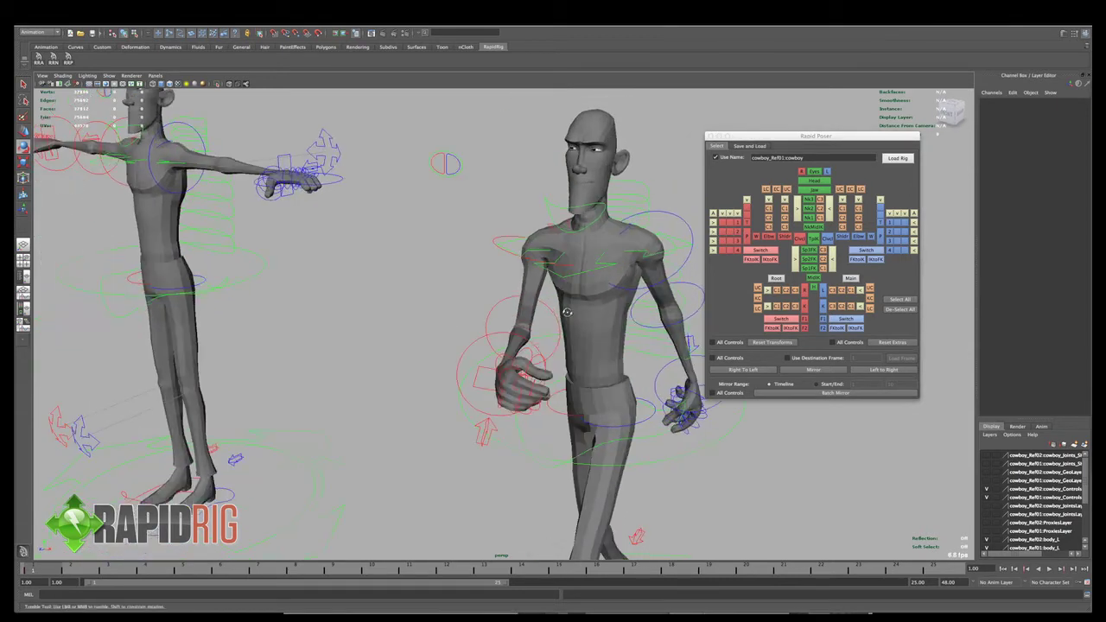
pyautogui.click(502, 319)
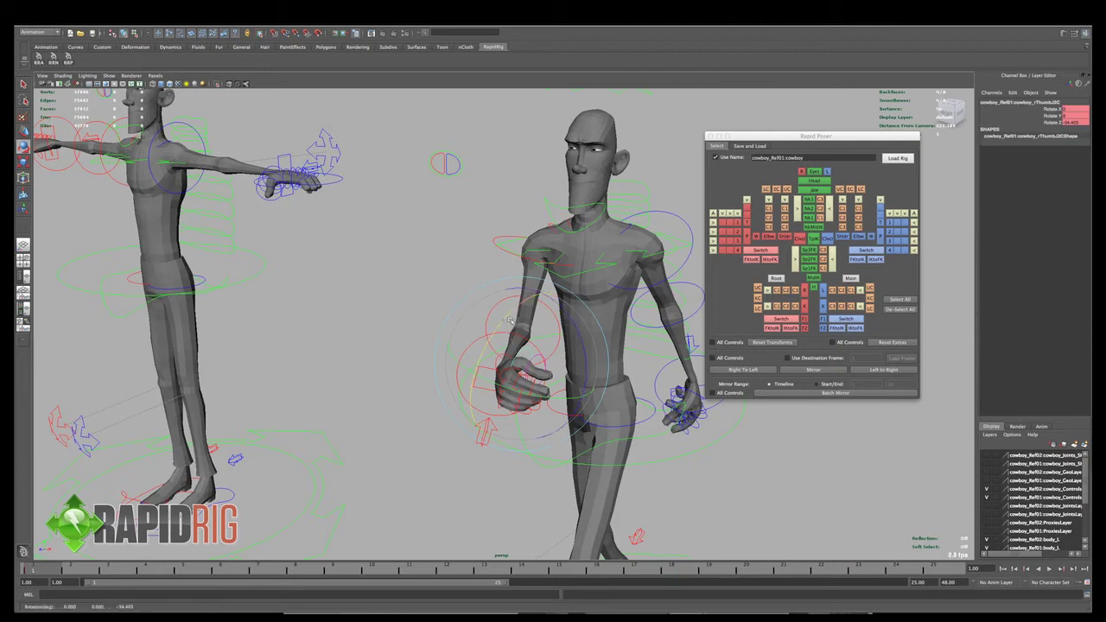
pyautogui.click(515, 316)
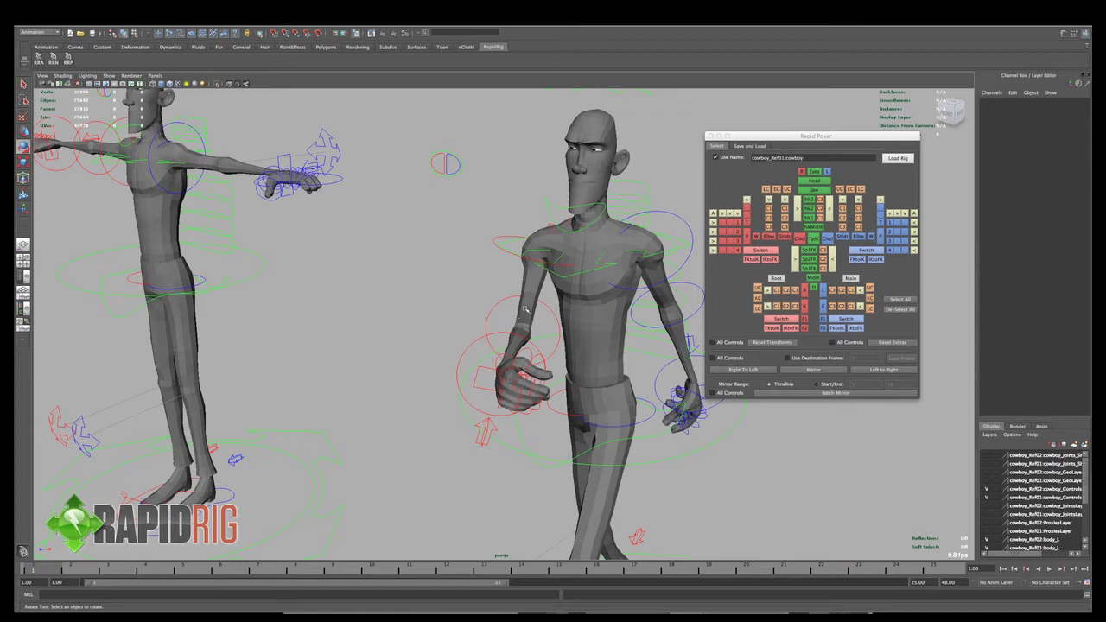
# - Select the middle joint control of the right hand's fourth finger with the Rotate tool active, and clear the selection
pyautogui.keyDown('alt'); pyautogui.moveTo(540, 281); pyautogui.dragTo(495, 380); pyautogui.keyUp('alt')
pyautogui.click(532, 371)
pyautogui.press('q')
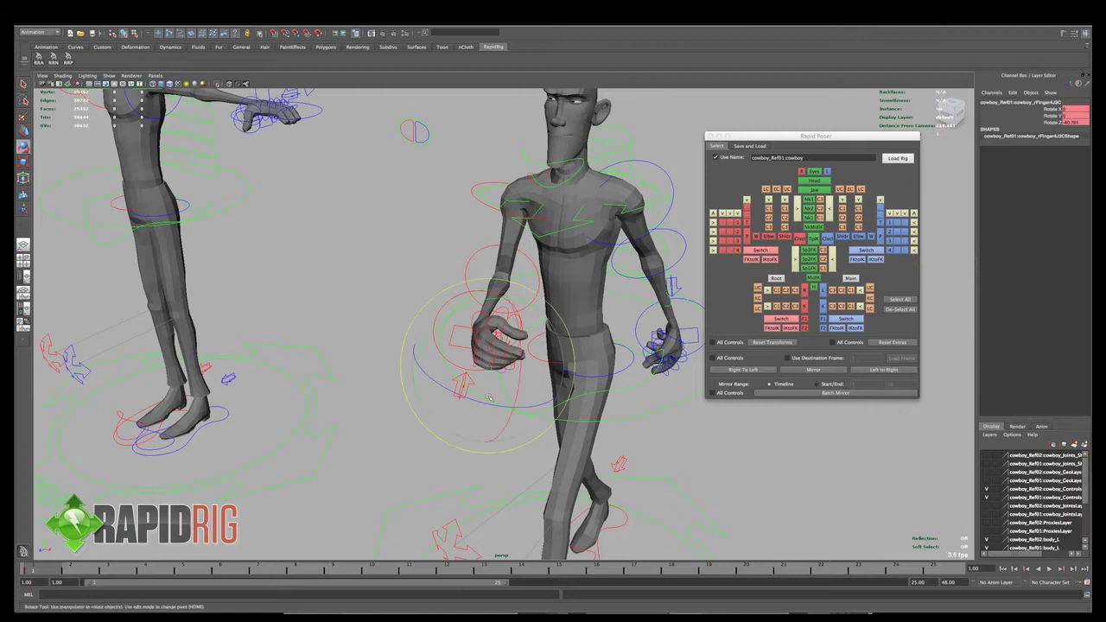
pyautogui.press('e')
pyautogui.click(392, 285)
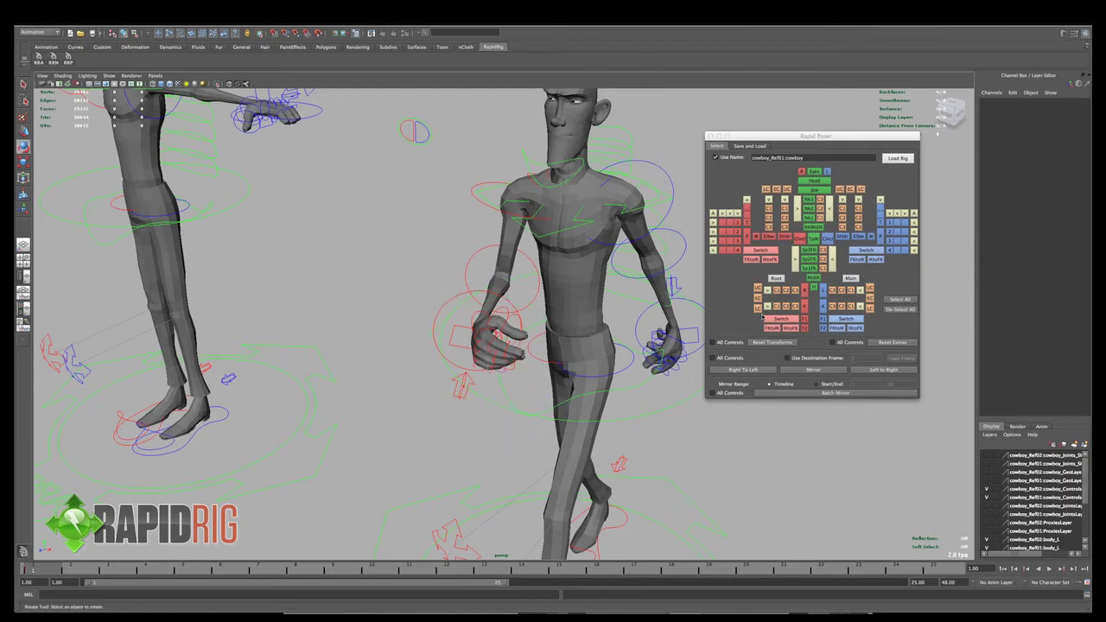
# - In Rapid Poser, select all finger joint controls of the right hand together with its thumb joint controls
pyautogui.click(712, 213)
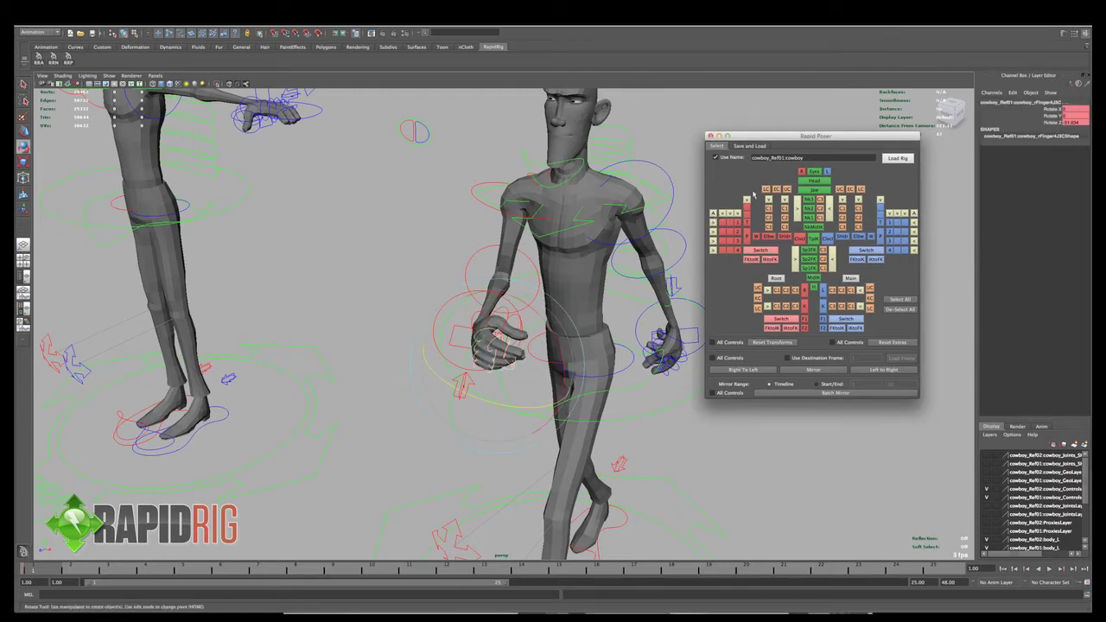
pyautogui.click(747, 201)
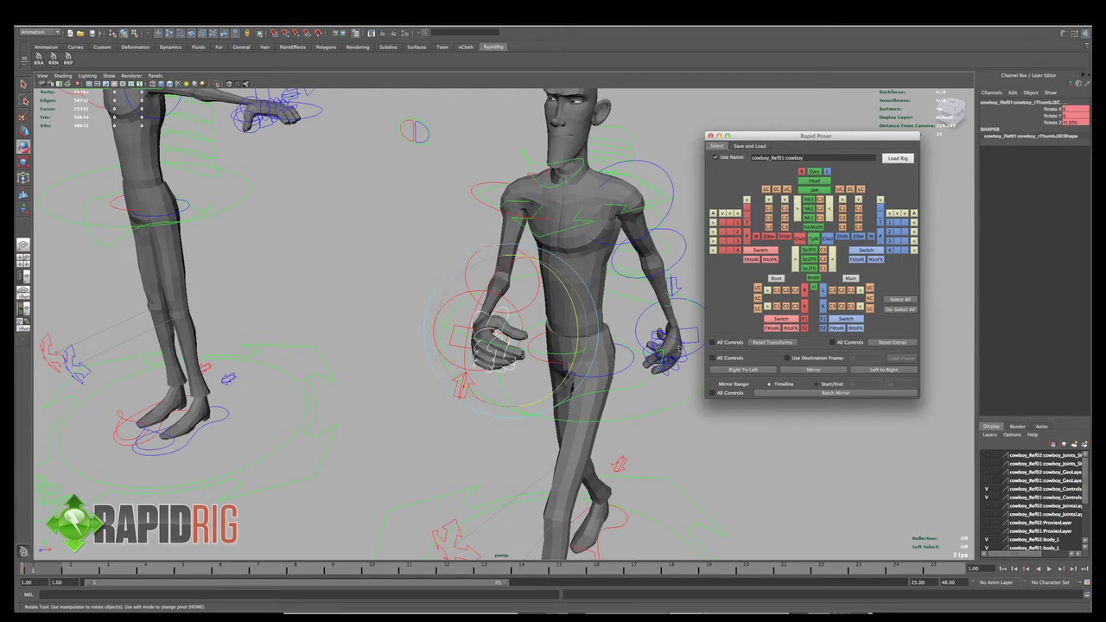
pyautogui.keyDown('alt'); pyautogui.moveTo(691, 342); pyautogui.dragTo(646, 335, button='middle'); pyautogui.keyUp('alt')
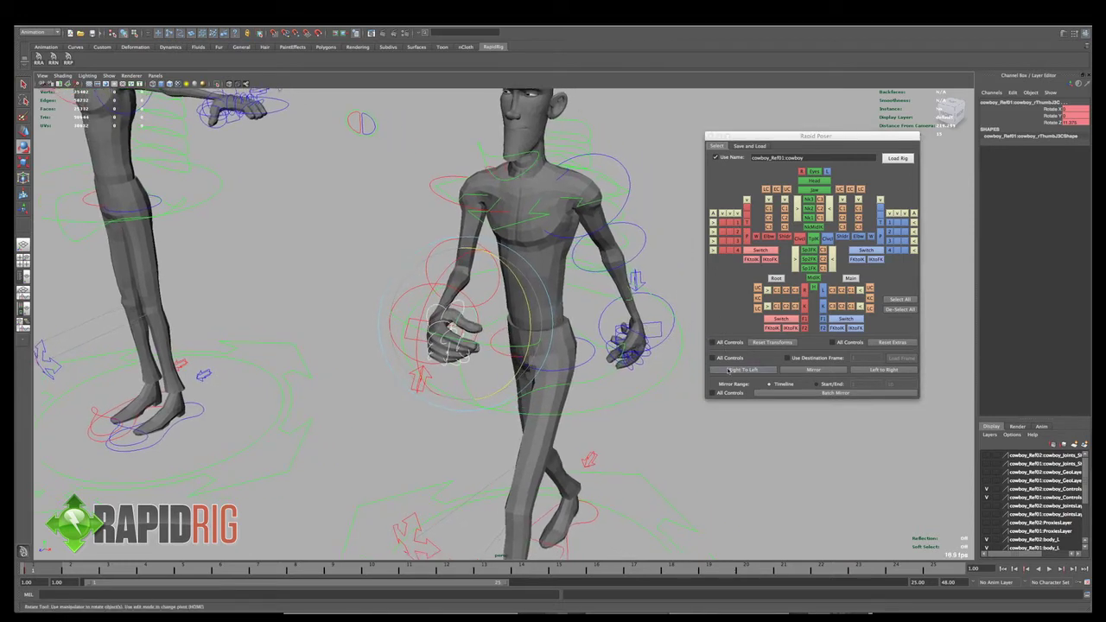
# - Toggle All Controls mirroring on and back off, and copy the selected finger and thumb controls' pose from right to left
pyautogui.click(817, 370)
pyautogui.click(730, 360)
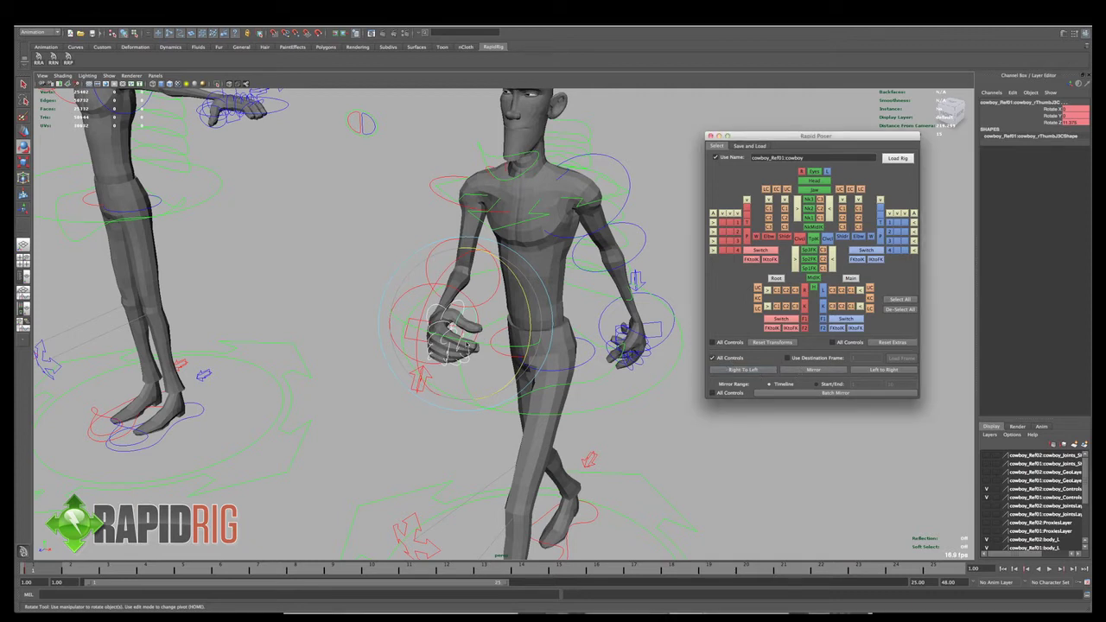
pyautogui.keyDown('alt'); pyautogui.moveTo(468, 344); pyautogui.dragTo(526, 356); pyautogui.keyUp('alt')
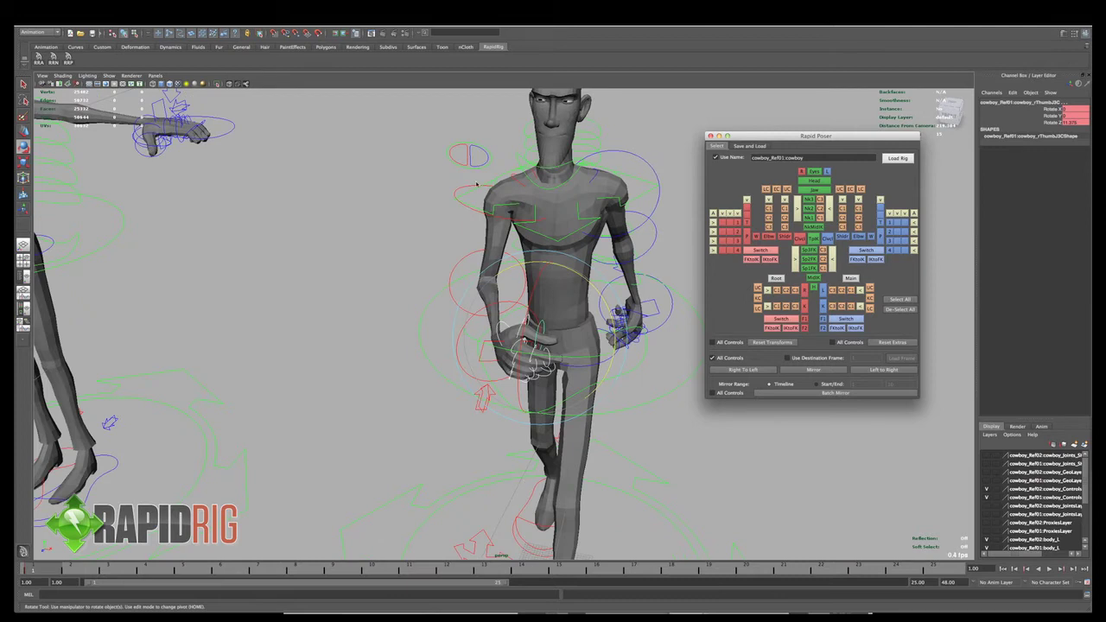
pyautogui.click(734, 359)
pyautogui.click(735, 371)
pyautogui.keyDown('alt'); pyautogui.moveTo(647, 374); pyautogui.dragTo(629, 374); pyautogui.keyUp('alt')
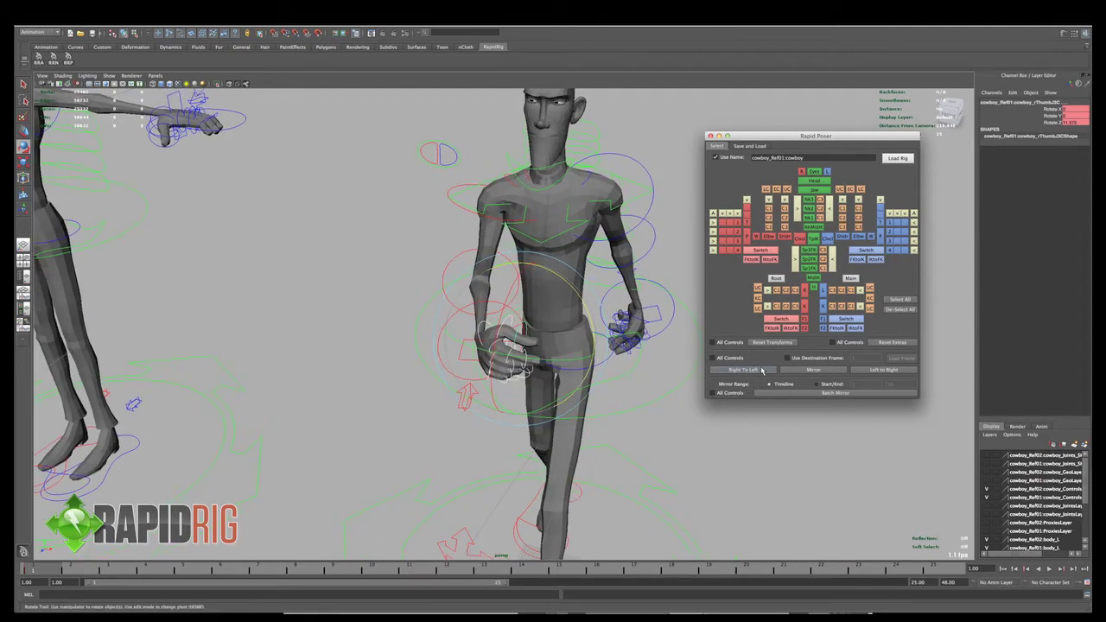
pyautogui.click(743, 369)
pyautogui.moveTo(638, 363)
pyautogui.keyDown('alt'); pyautogui.mouseDown()
pyautogui.moveTo(606, 363)
pyautogui.moveTo(628, 377)
pyautogui.moveTo(628, 347)
pyautogui.mouseUp(); pyautogui.keyUp('alt')
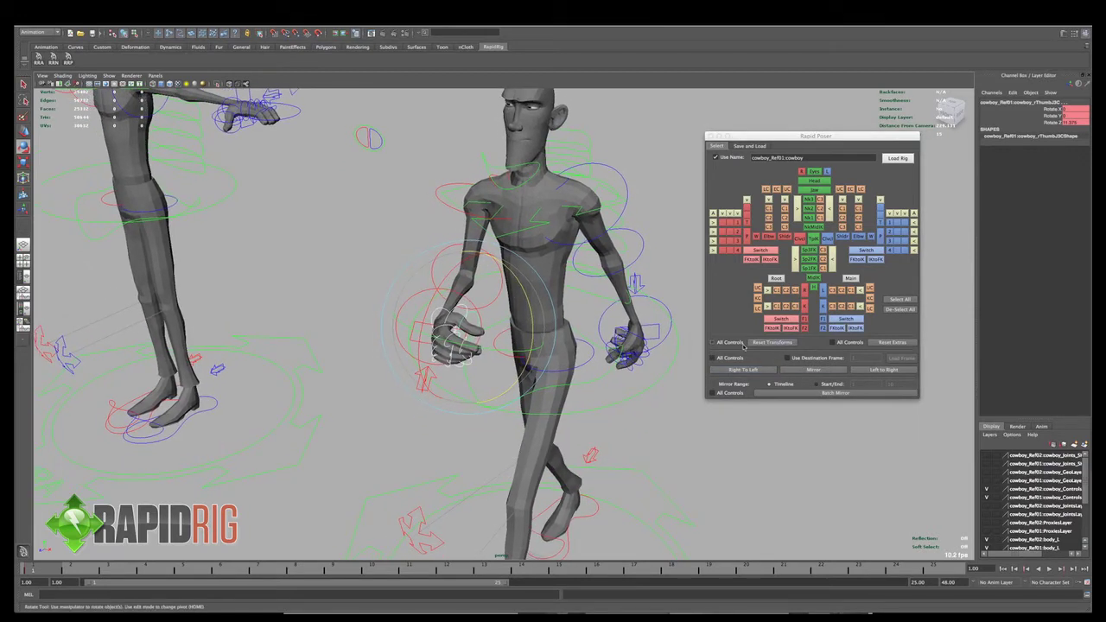
# - Try resetting the transforms of the selected right-hand finger and thumb controls, and undo the reset
pyautogui.click(783, 343)
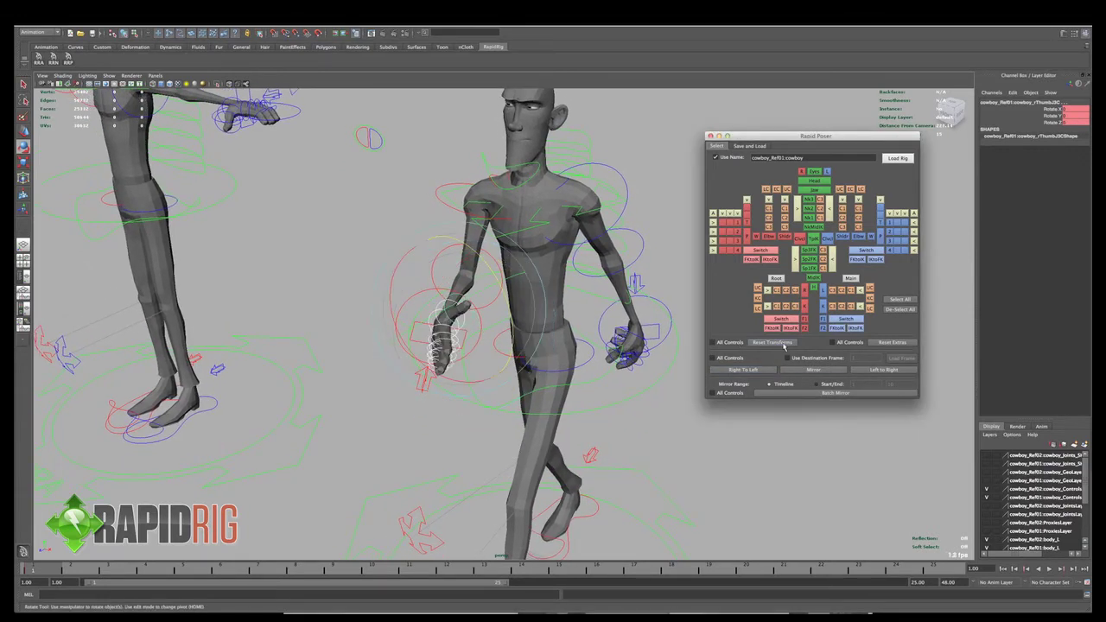
pyautogui.keyDown('alt'); pyautogui.moveTo(431, 363); pyautogui.dragTo(409, 359); pyautogui.keyUp('alt')
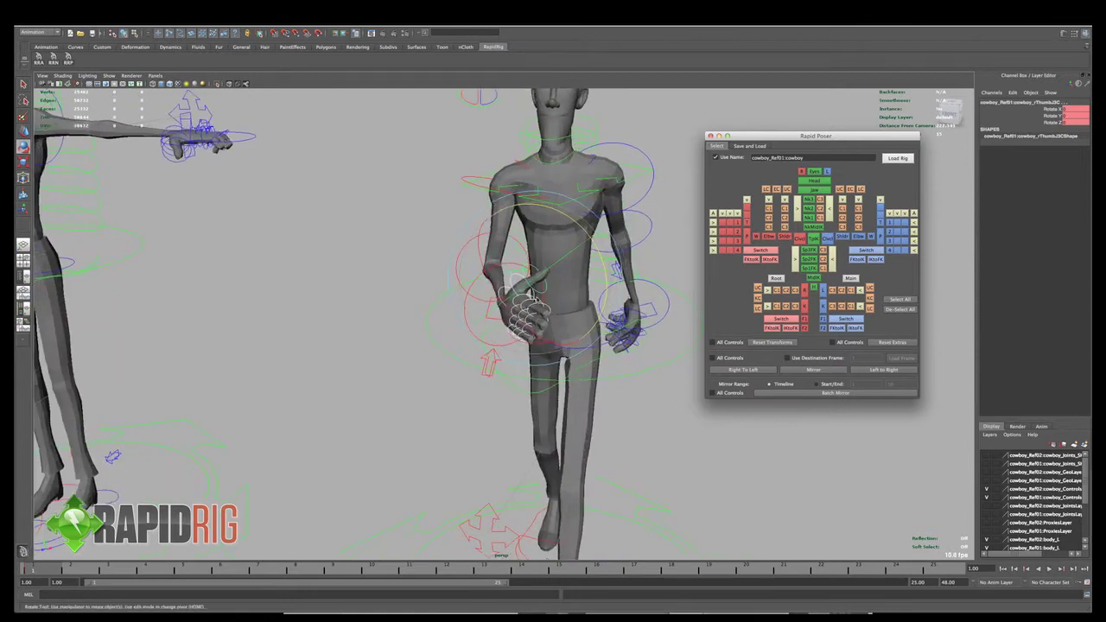
pyautogui.hotkey('ctrl', 'z')
pyautogui.hotkey('ctrl', 'z')
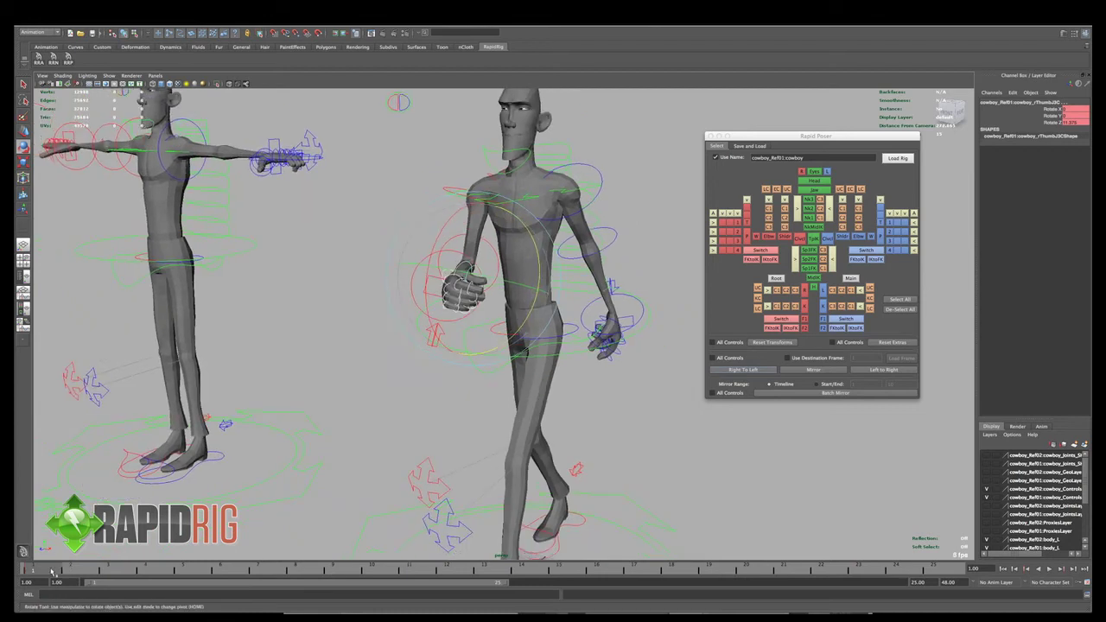
# - Select all of the posed character's controls in Rapid Poser, and briefly play the animation from frame 1
pyautogui.click(912, 299)
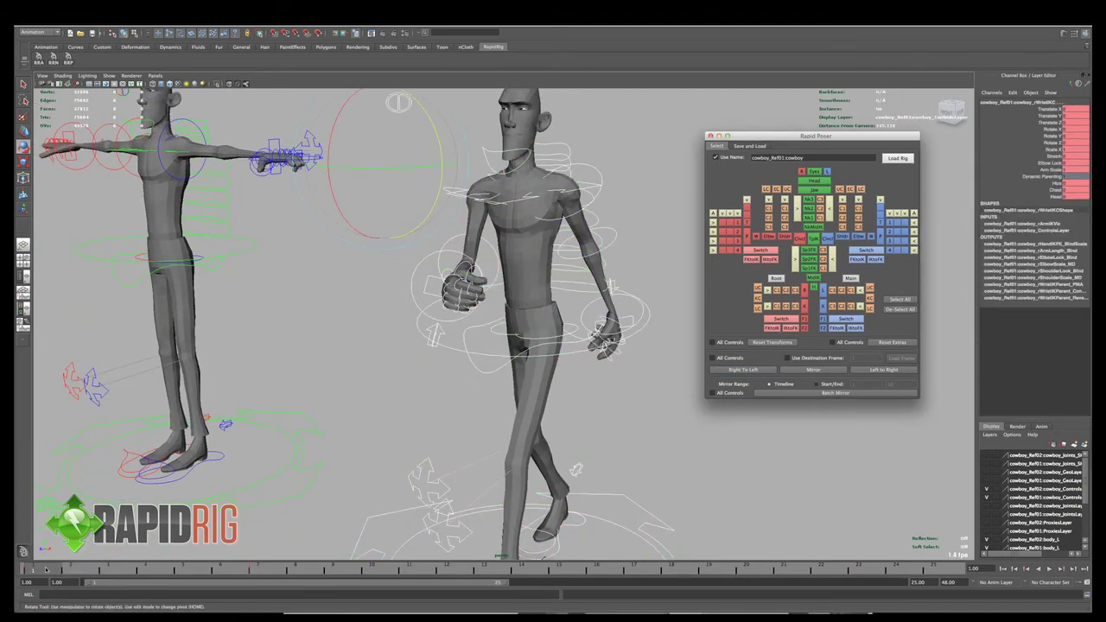
pyautogui.moveTo(43, 571); pyautogui.dragTo(15, 571)
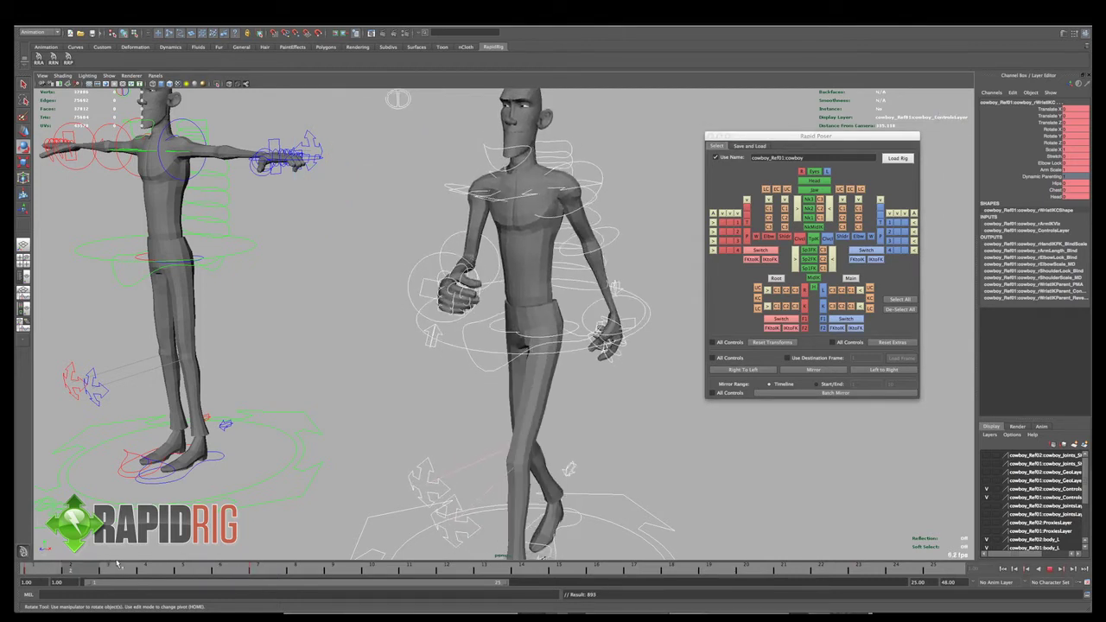
pyautogui.hotkey('alt', 'v')
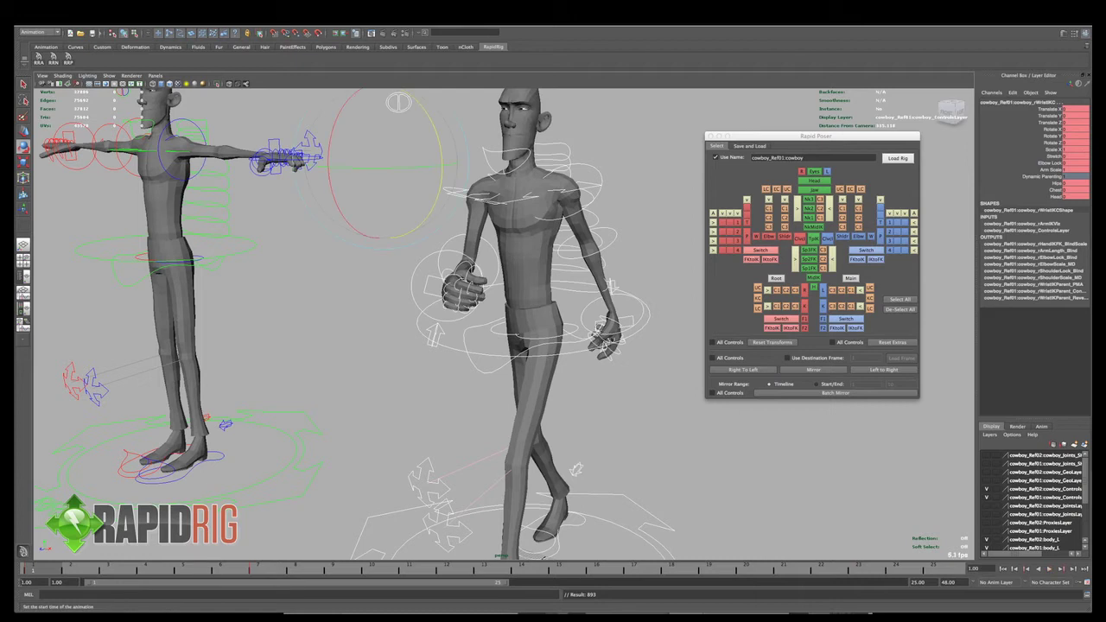
# - Examine the character's walk animation from the side, including the pose at frame 7, and return to frame 1
pyautogui.keyDown('alt'); pyautogui.moveTo(628, 306); pyautogui.dragTo(527, 307); pyautogui.keyUp('alt')
pyautogui.keyDown('alt'); pyautogui.moveTo(528, 307); pyautogui.dragTo(527, 258, button='middle'); pyautogui.keyUp('alt')
pyautogui.keyDown('alt'); pyautogui.moveTo(504, 260); pyautogui.dragTo(467, 269, button='right'); pyautogui.keyUp('alt')
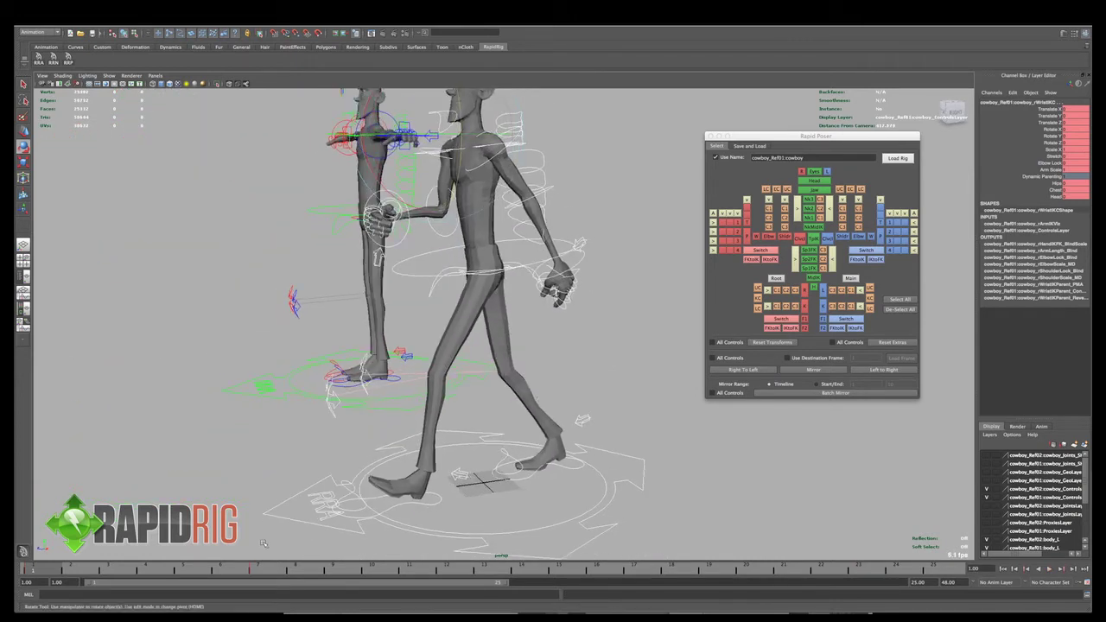
pyautogui.keyDown('alt'); pyautogui.moveTo(458, 410); pyautogui.dragTo(415, 420, button='right'); pyautogui.keyUp('alt')
pyautogui.keyDown('alt'); pyautogui.moveTo(415, 420); pyautogui.dragTo(421, 444, button='middle'); pyautogui.keyUp('alt')
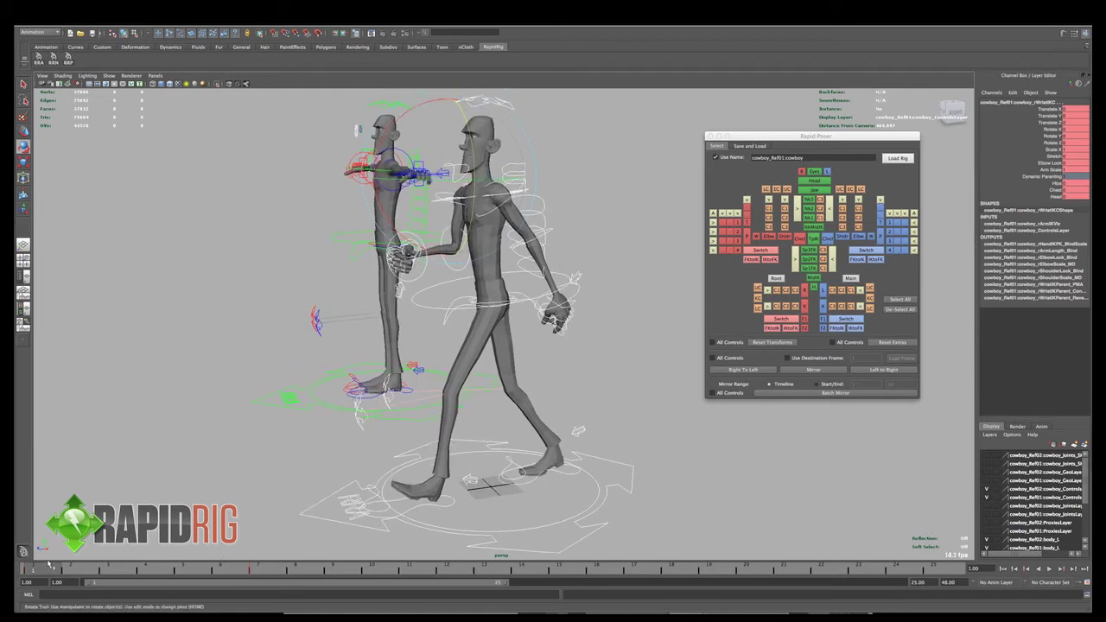
pyautogui.moveTo(250, 573); pyautogui.dragTo(120, 574)
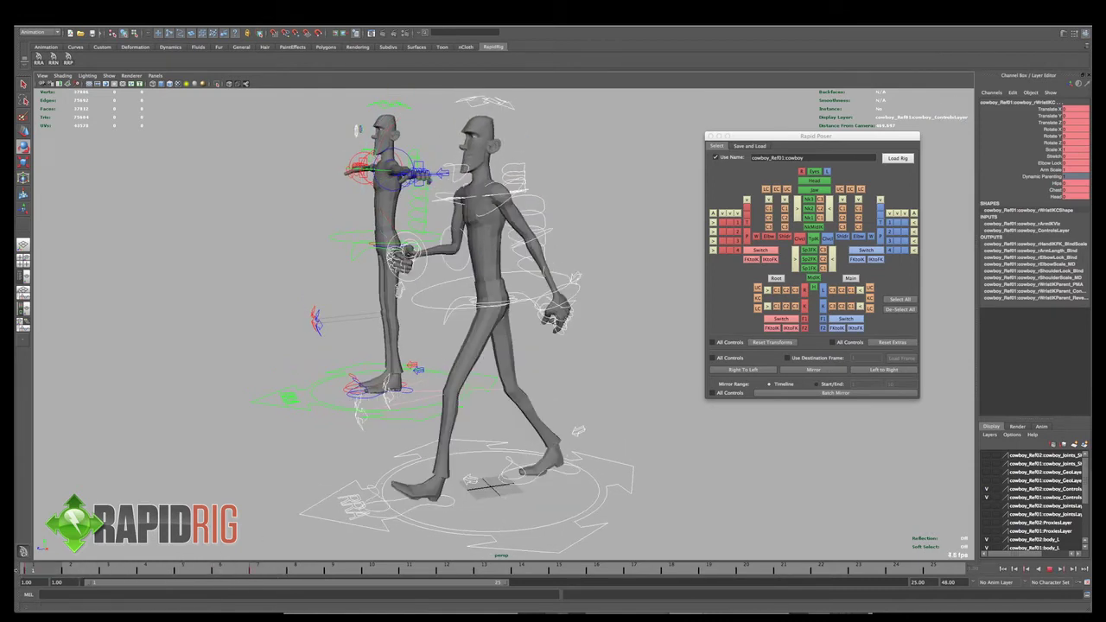
pyautogui.click(257, 579)
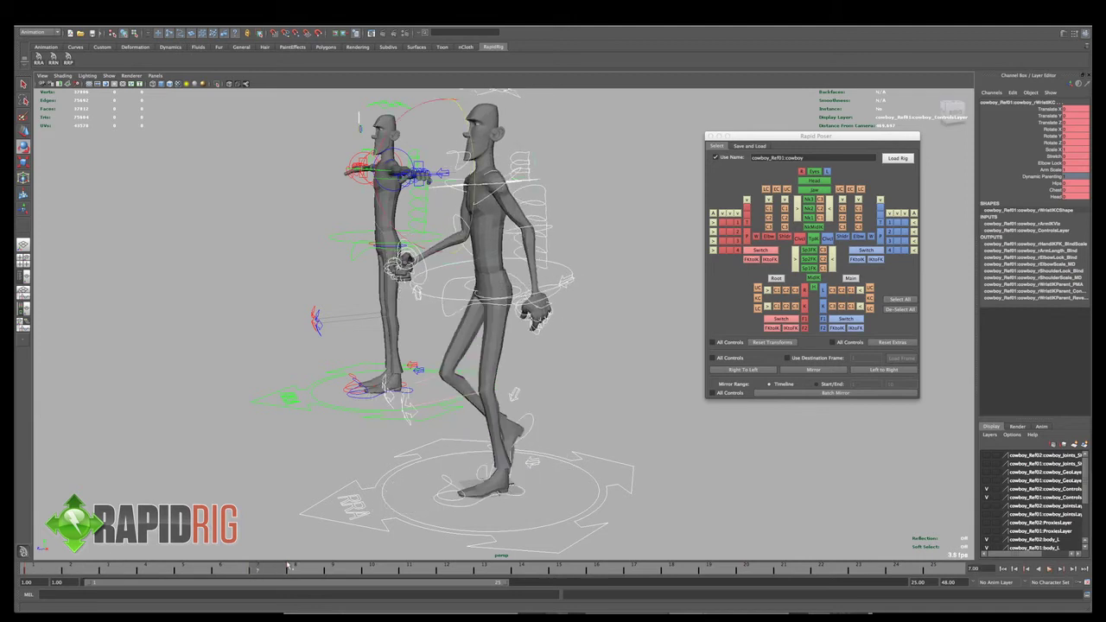
pyautogui.click(484, 580)
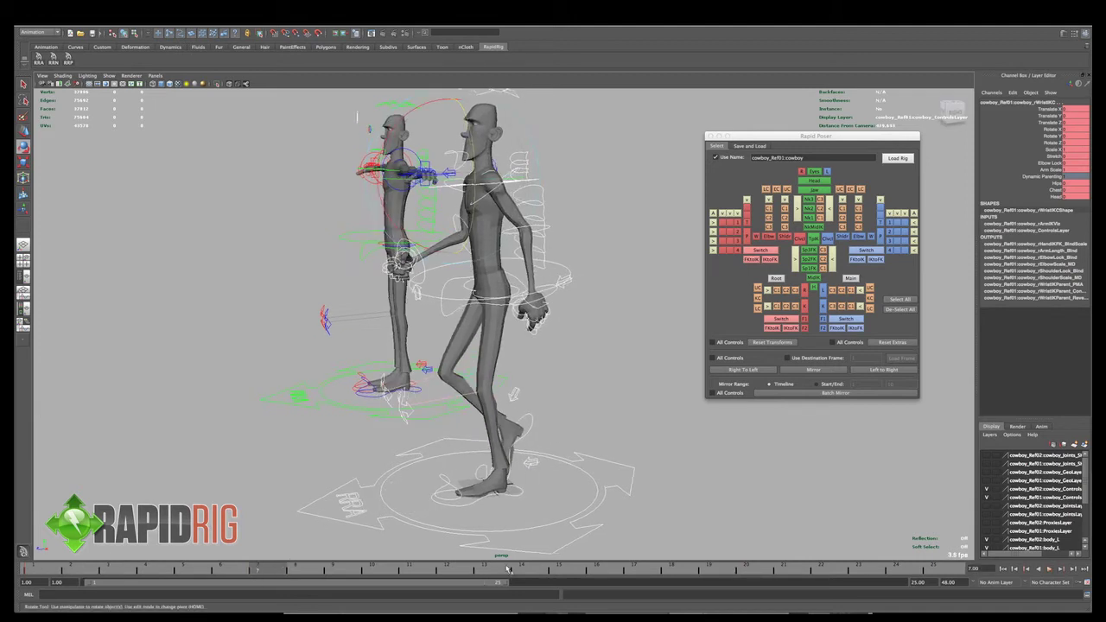
pyautogui.click(49, 576)
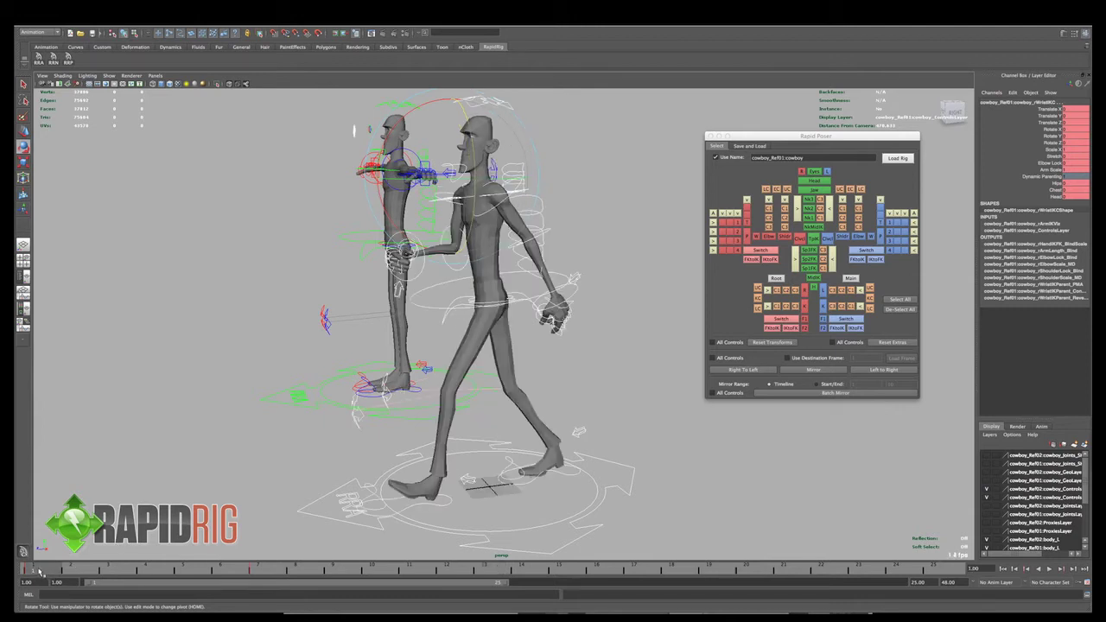
pyautogui.moveTo(39, 574)
pyautogui.mouseDown()
pyautogui.moveTo(495, 582)
pyautogui.moveTo(41, 557)
pyautogui.mouseUp()
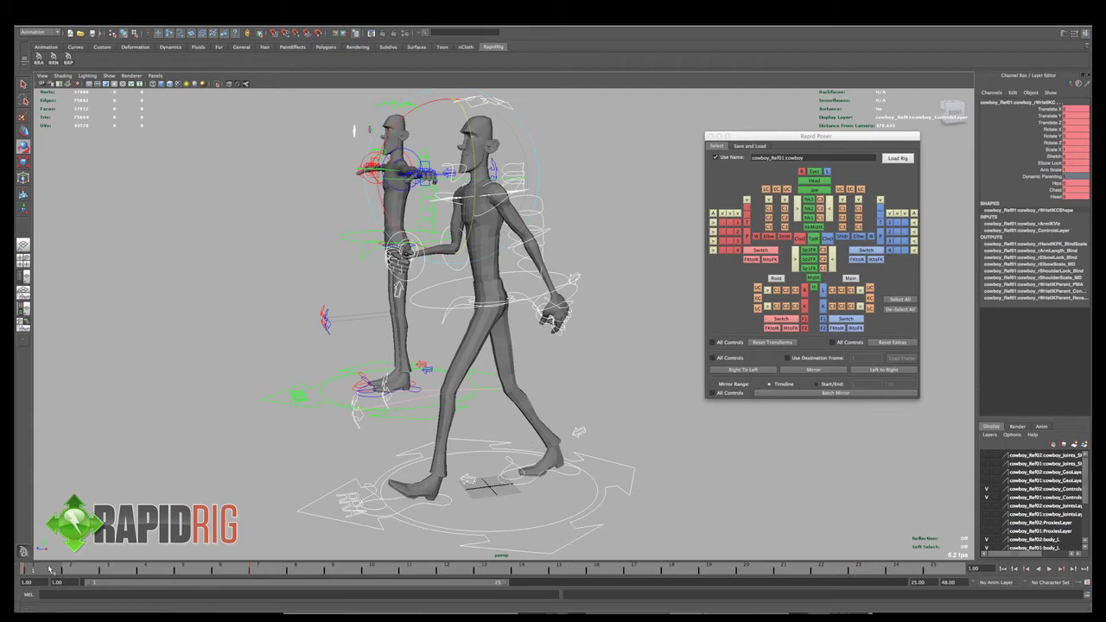
# - Clear the selection, enable All Controls and Use Destination Frame for mirroring, and load frame 13 as the destination
pyautogui.click(705, 484)
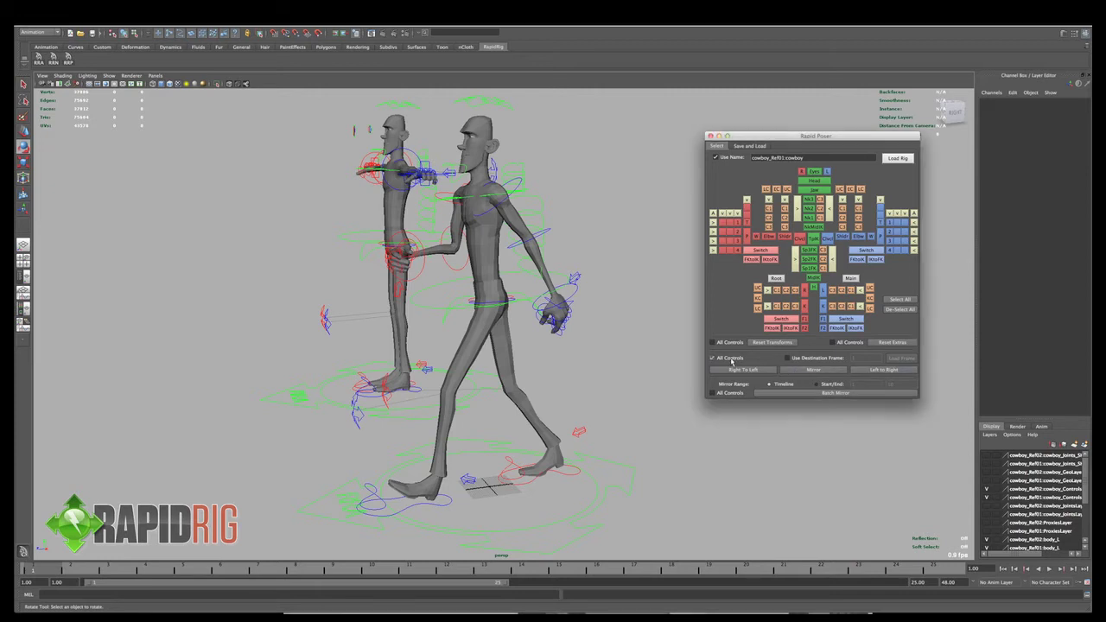
pyautogui.click(729, 358)
pyautogui.click(814, 359)
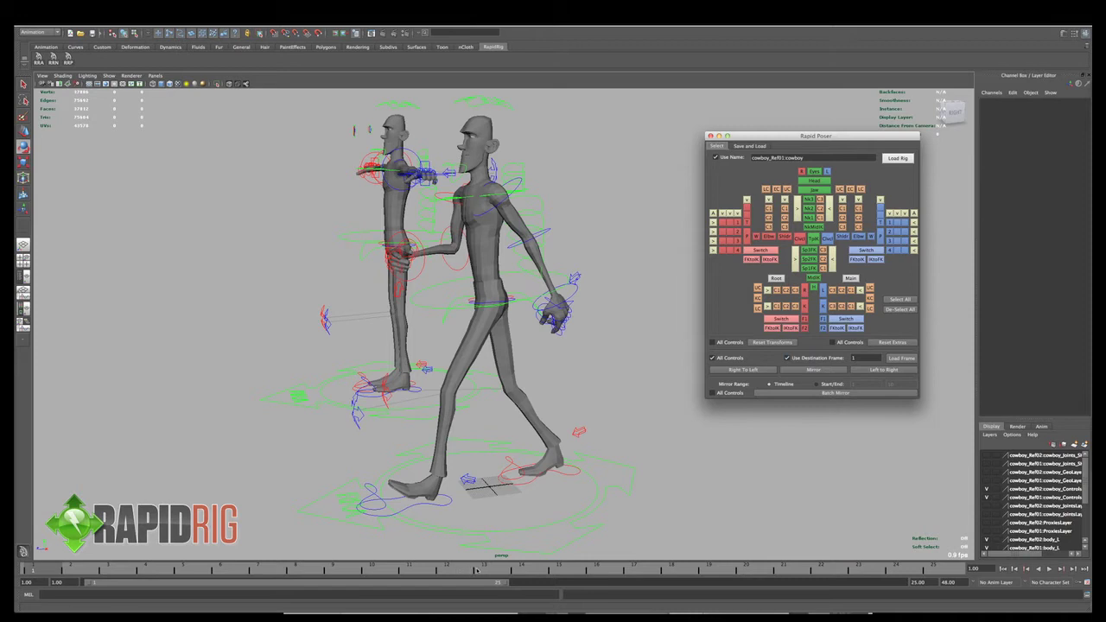
pyautogui.moveTo(474, 570); pyautogui.dragTo(489, 572)
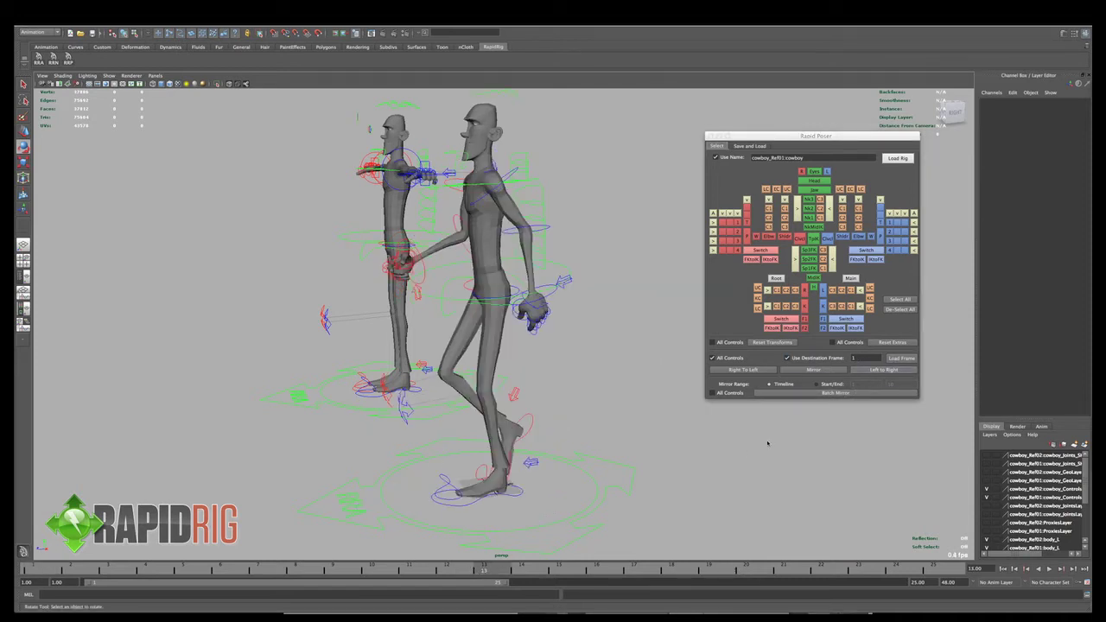
pyautogui.click(903, 360)
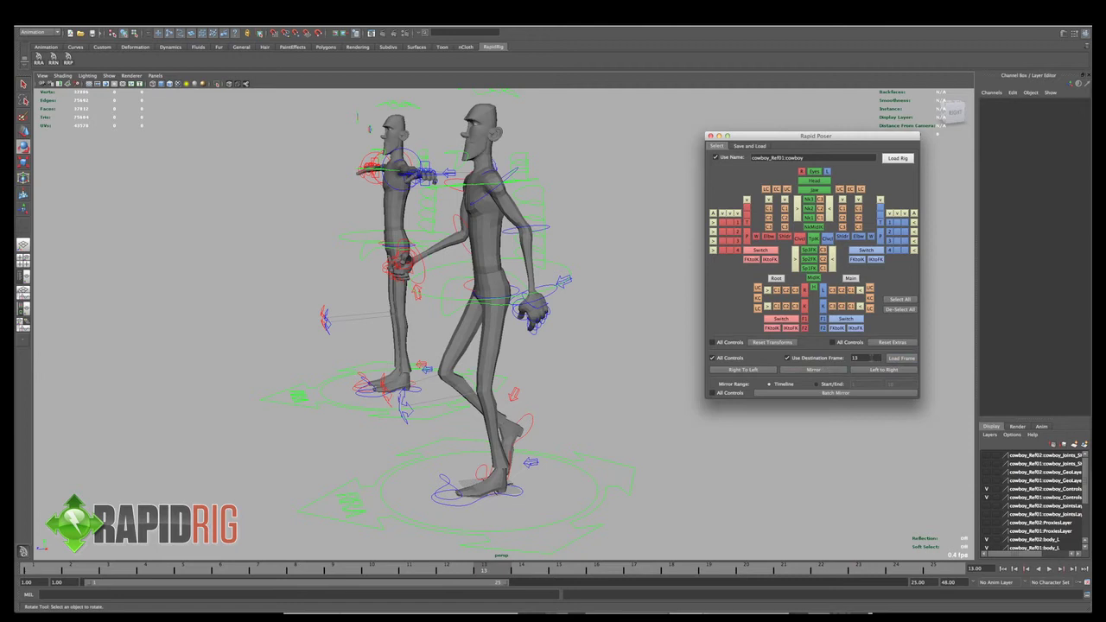
# - Mirror the character's whole pose from frame 1 to destination frame 13, and select all of its controls
pyautogui.click(33, 570)
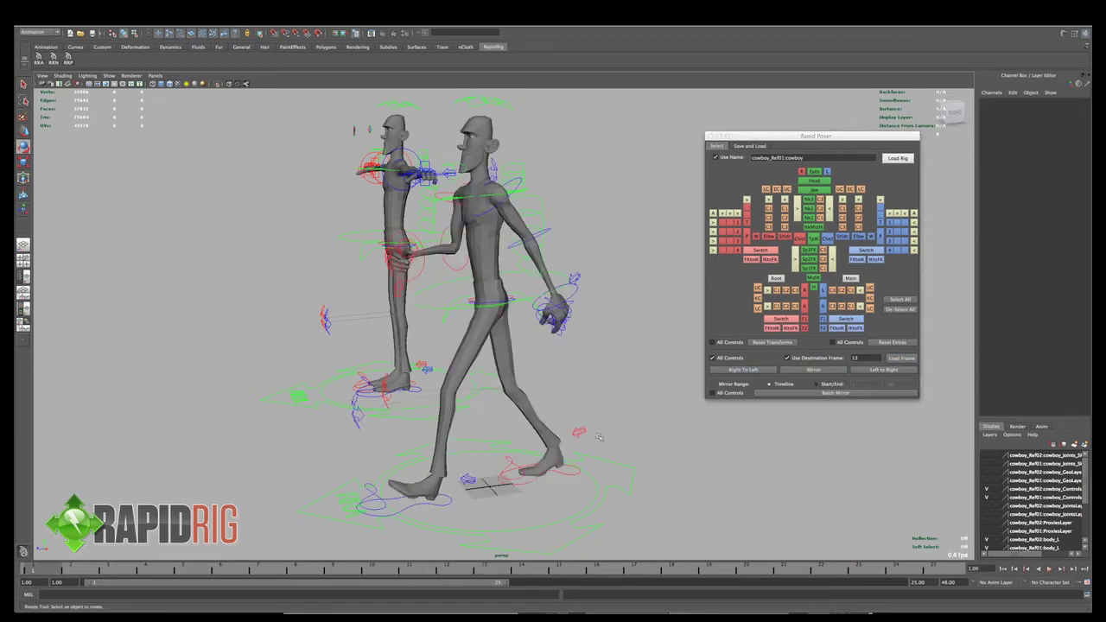
pyautogui.keyDown('alt'); pyautogui.moveTo(557, 440); pyautogui.dragTo(434, 485); pyautogui.keyUp('alt')
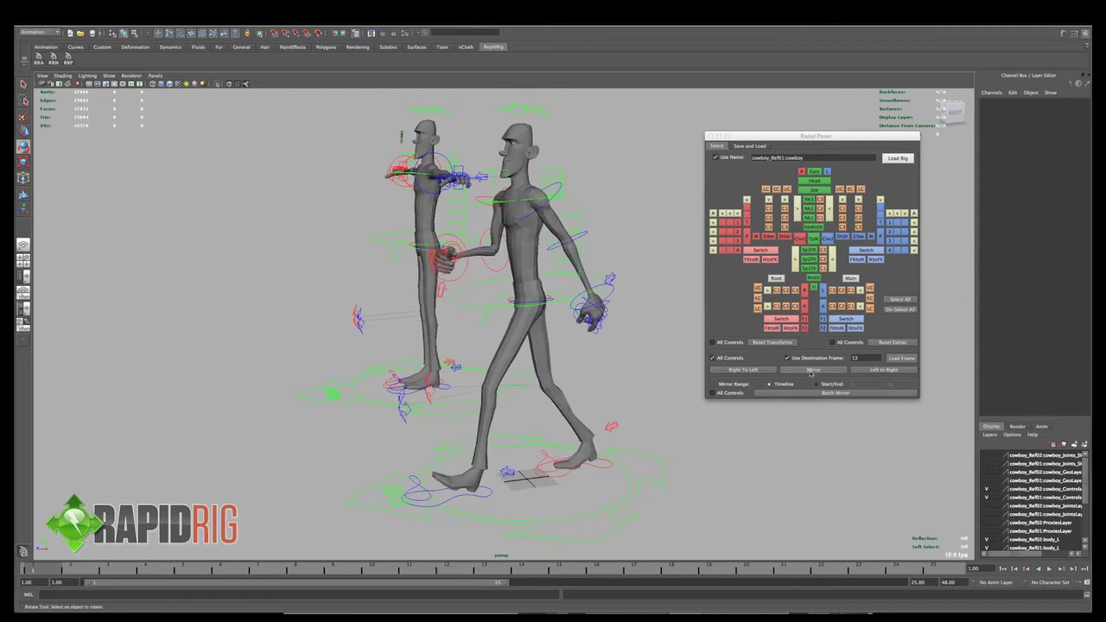
pyautogui.click(812, 370)
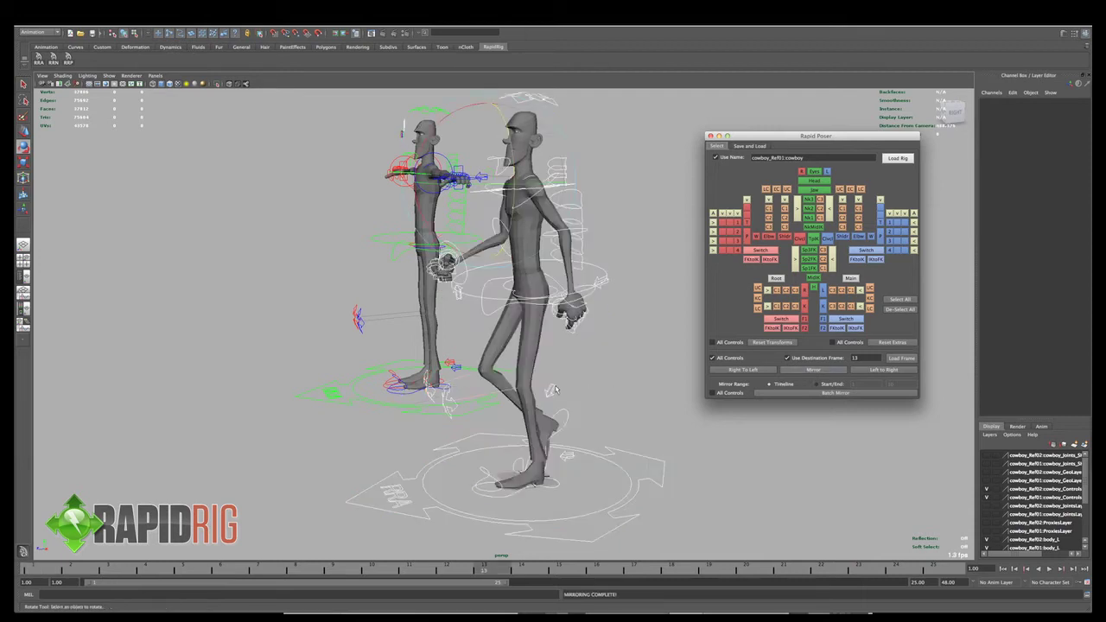
pyautogui.keyDown('alt'); pyautogui.moveTo(497, 484); pyautogui.dragTo(542, 487); pyautogui.keyUp('alt')
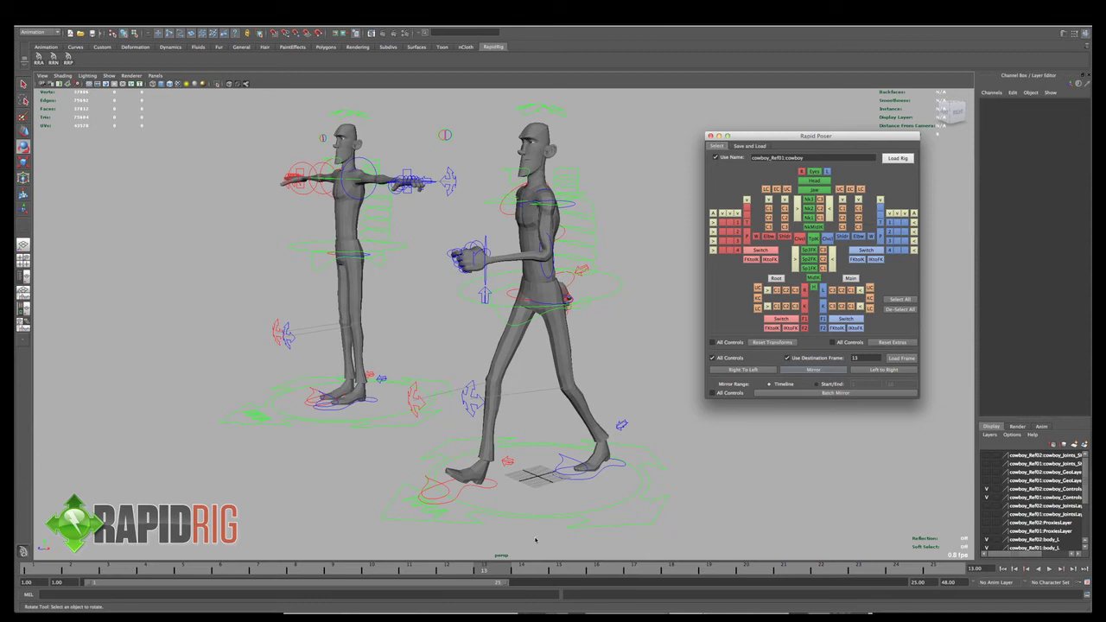
pyautogui.click(903, 300)
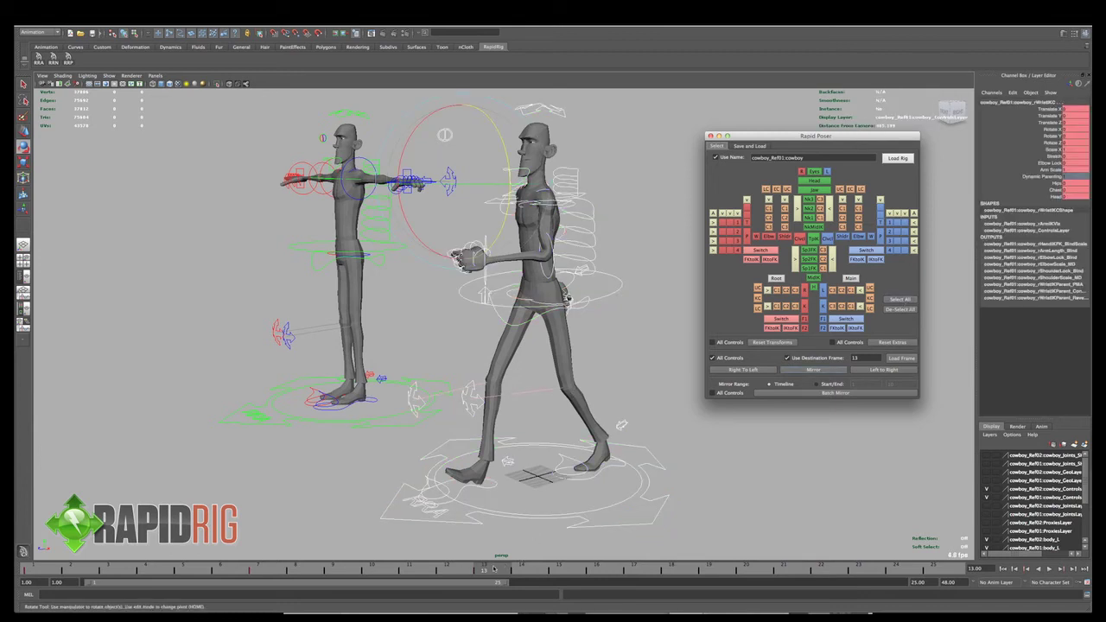
# - Key all of the character's controls at frame 13 and review the motion between frames 1 and 13
pyautogui.press('s')
pyautogui.moveTo(483, 571); pyautogui.dragTo(66, 588)
pyautogui.hotkey('alt', 'v')
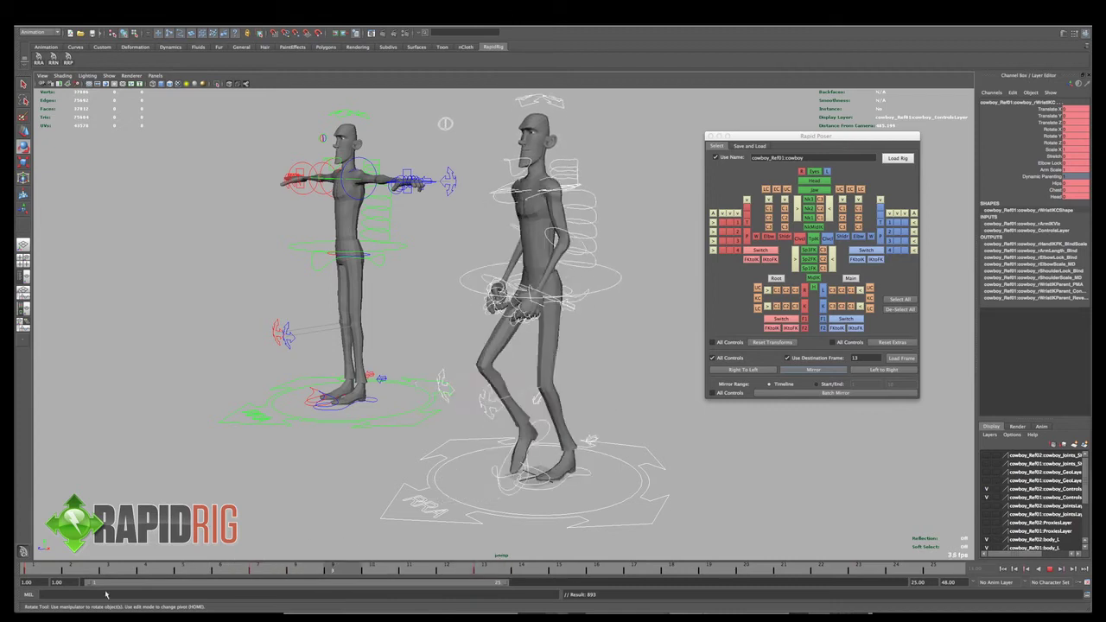
pyautogui.click(490, 570)
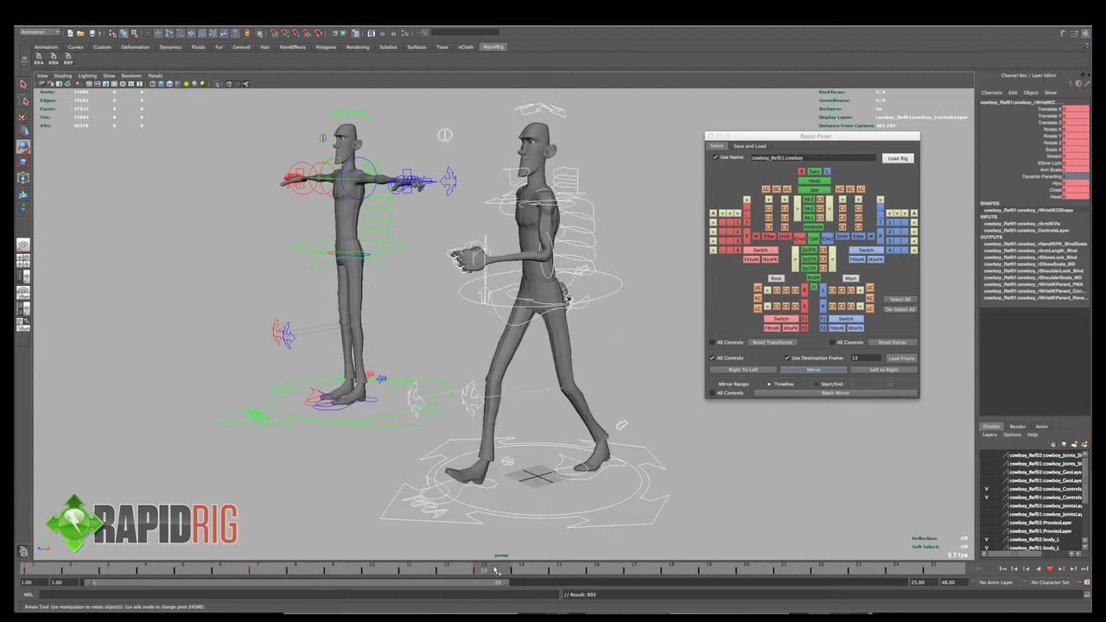
pyautogui.hotkey('alt', 'v')
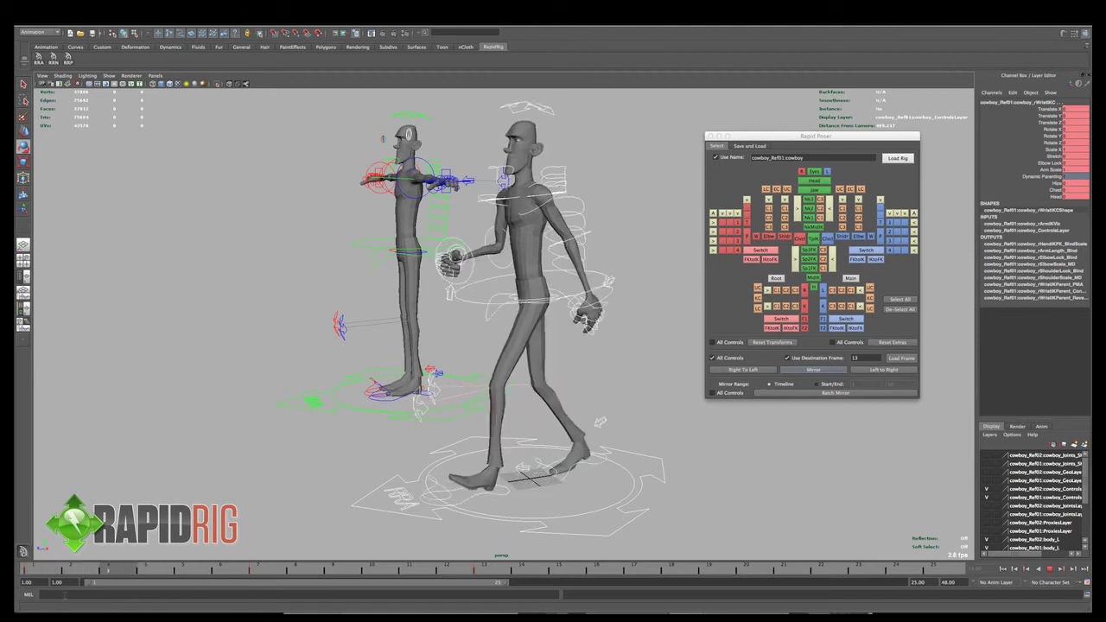
# - Clear the selection and select the walking character's right foot control
pyautogui.press('Escape')
pyautogui.click(627, 453)
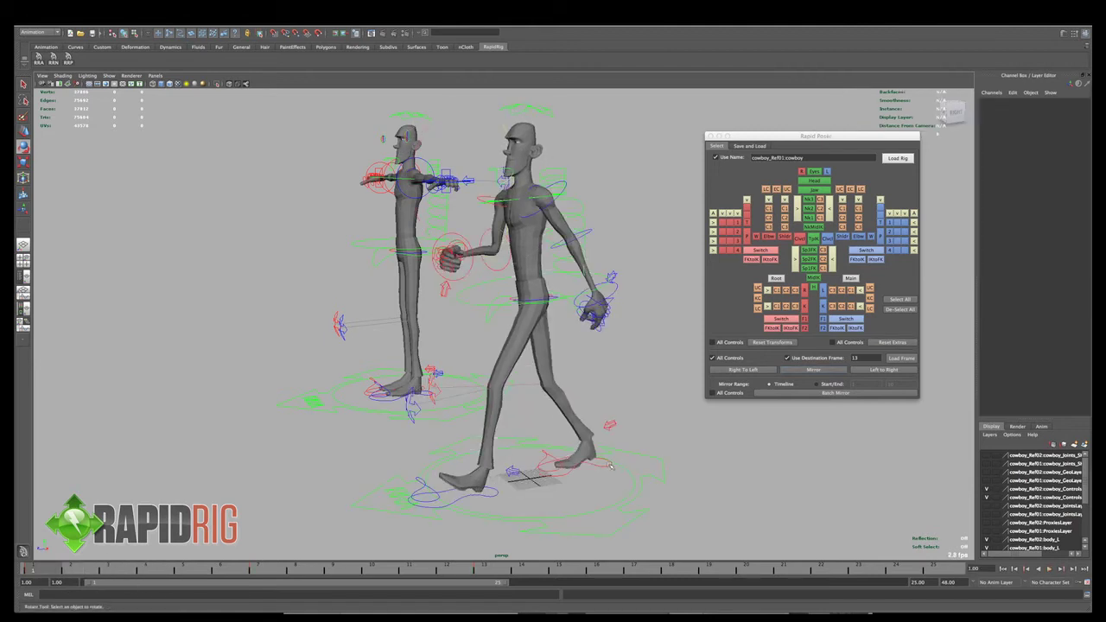
pyautogui.click(608, 464)
pyautogui.keyDown('alt'); pyautogui.moveTo(608, 464); pyautogui.dragTo(565, 451); pyautogui.keyUp('alt')
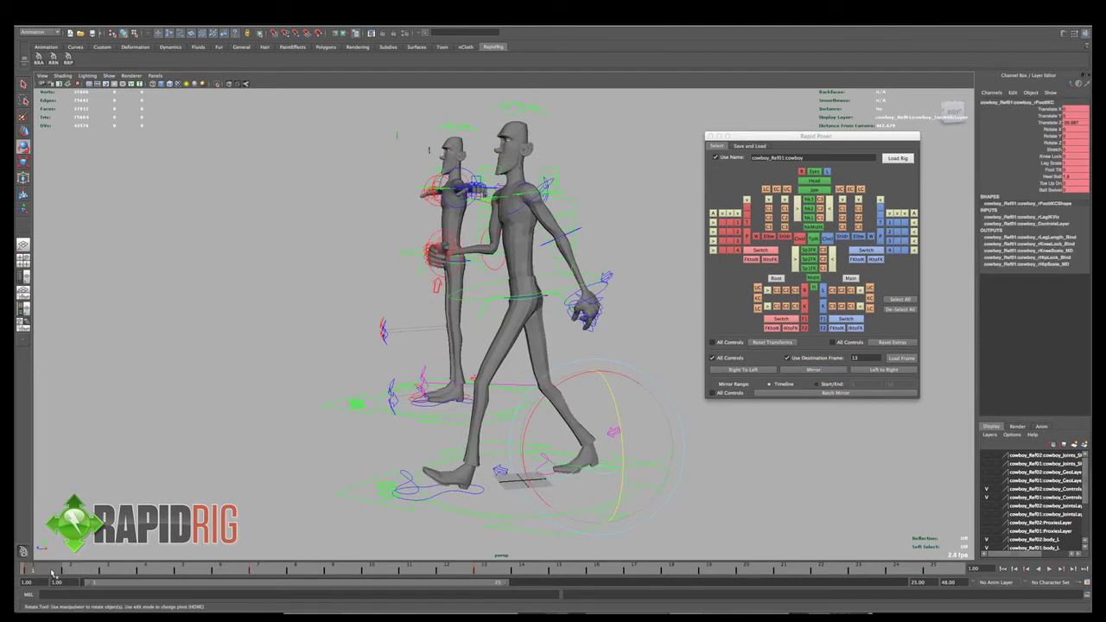
# - Examine from the side how the right foot lifts off during the first frames of the walk
pyautogui.moveTo(52, 573); pyautogui.dragTo(122, 572)
pyautogui.keyDown('alt'); pyautogui.moveTo(410, 473); pyautogui.dragTo(372, 438); pyautogui.keyUp('alt')
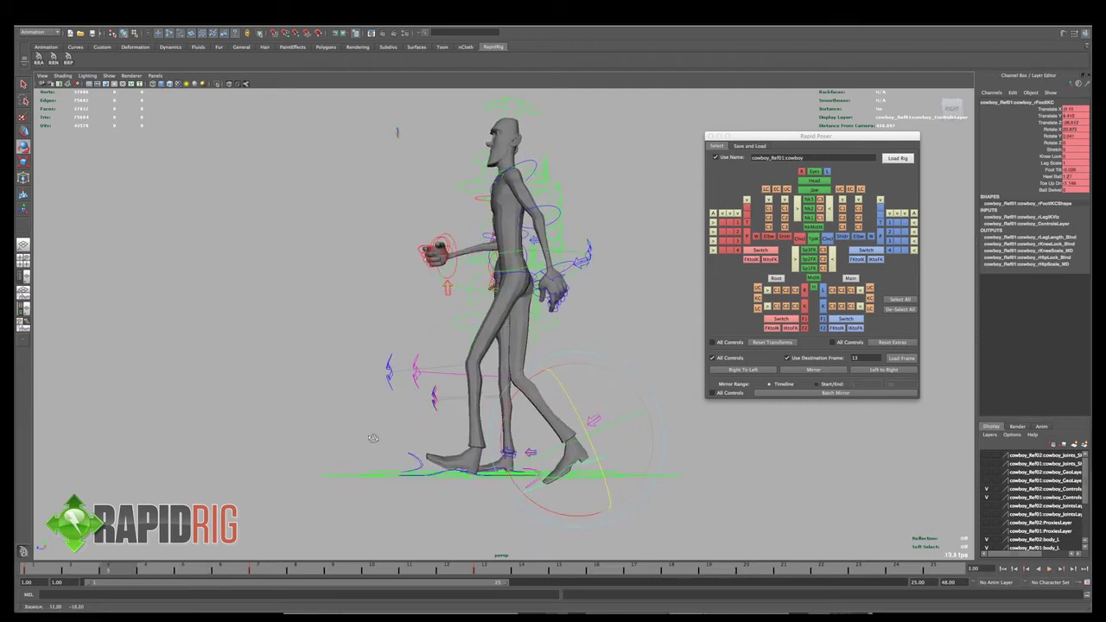
pyautogui.hotkey('alt', 'v')
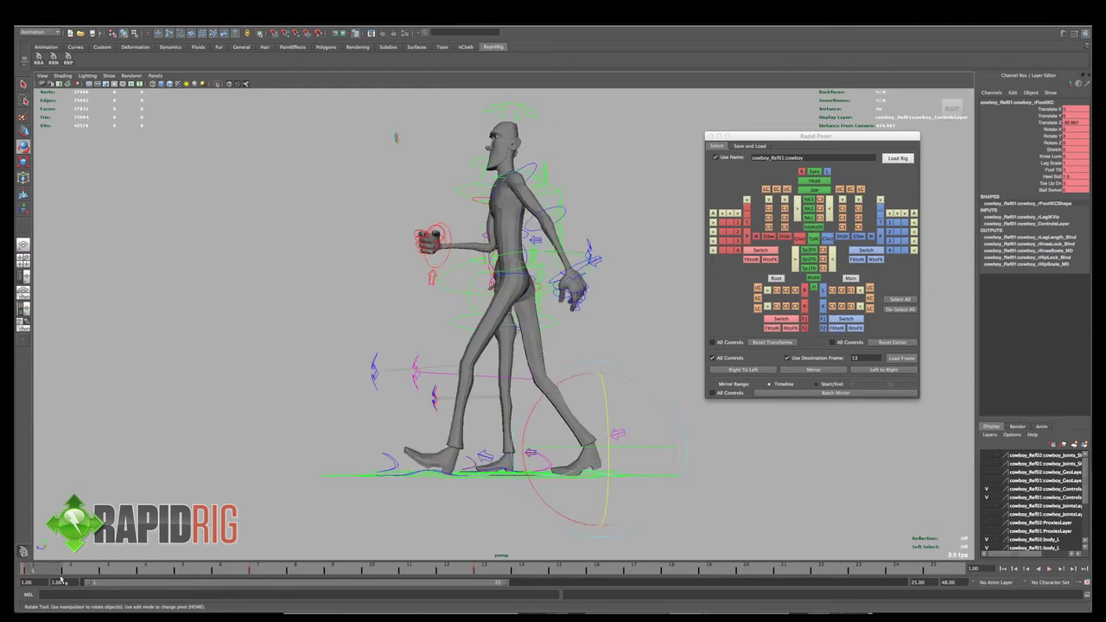
pyautogui.hotkey('alt', 'v')
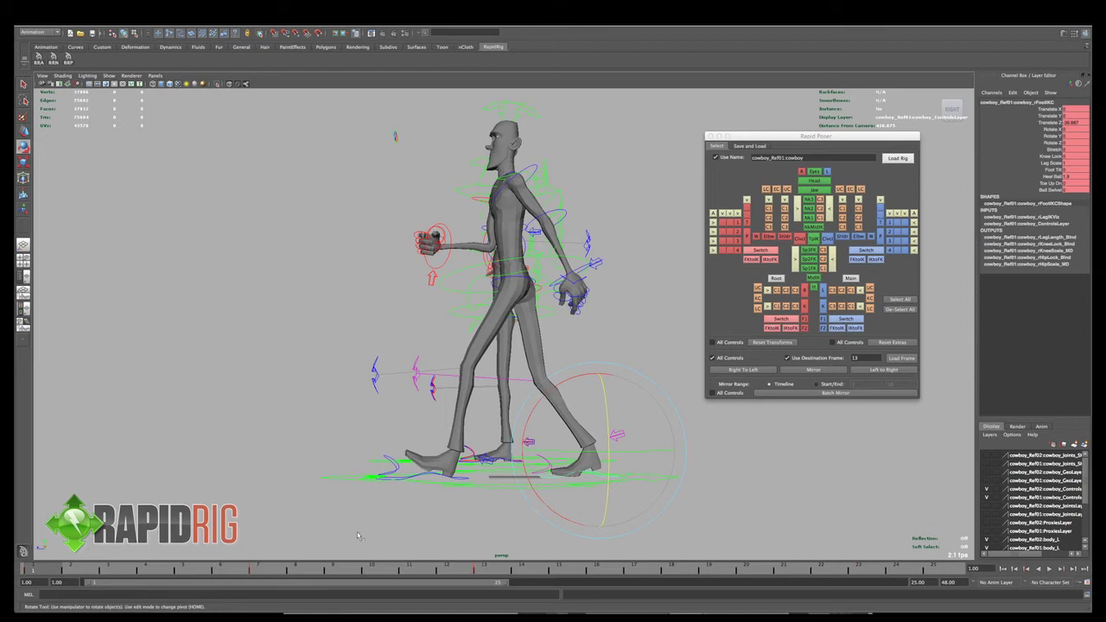
pyautogui.hotkey('alt', 'v')
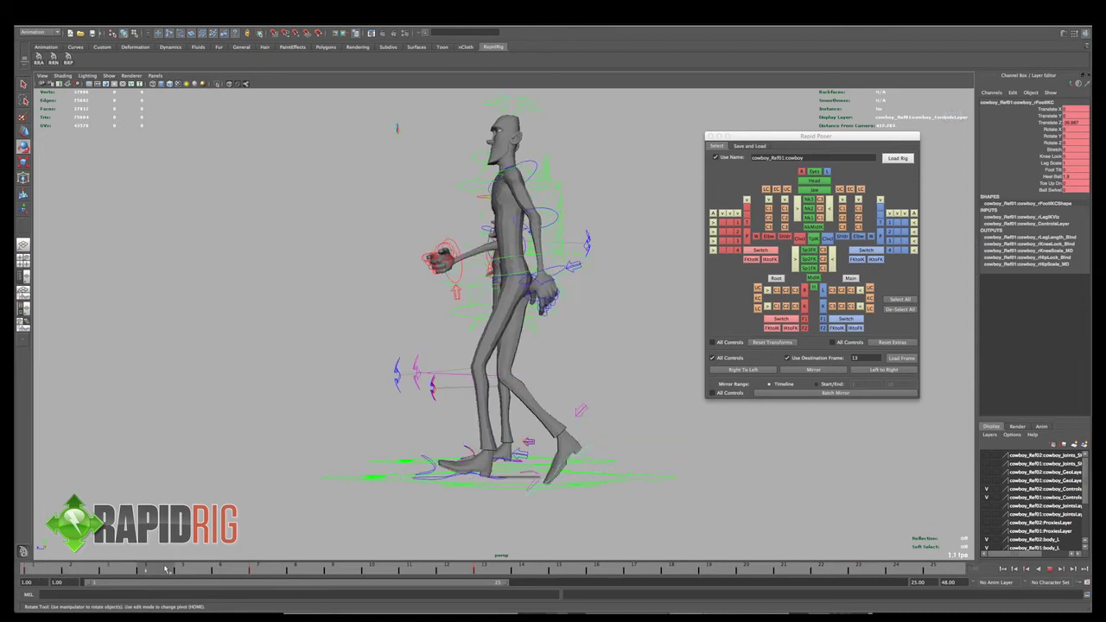
pyautogui.hotkey('alt', 'v')
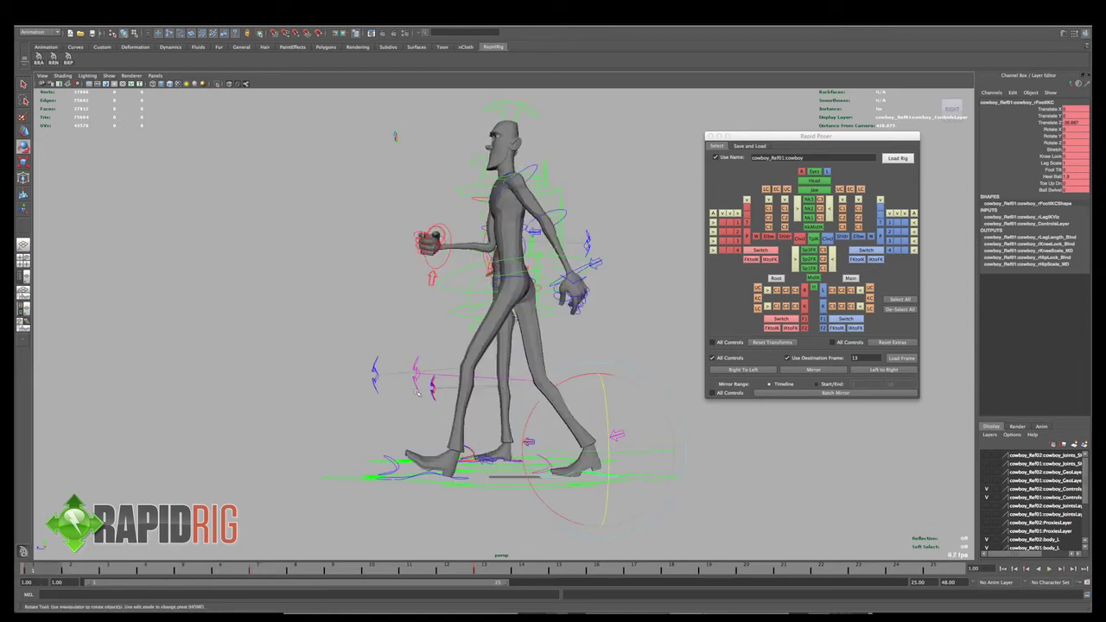
# - Open the Graph Editor and display the right foot control's Translate Y curve
pyautogui.click(190, 17)
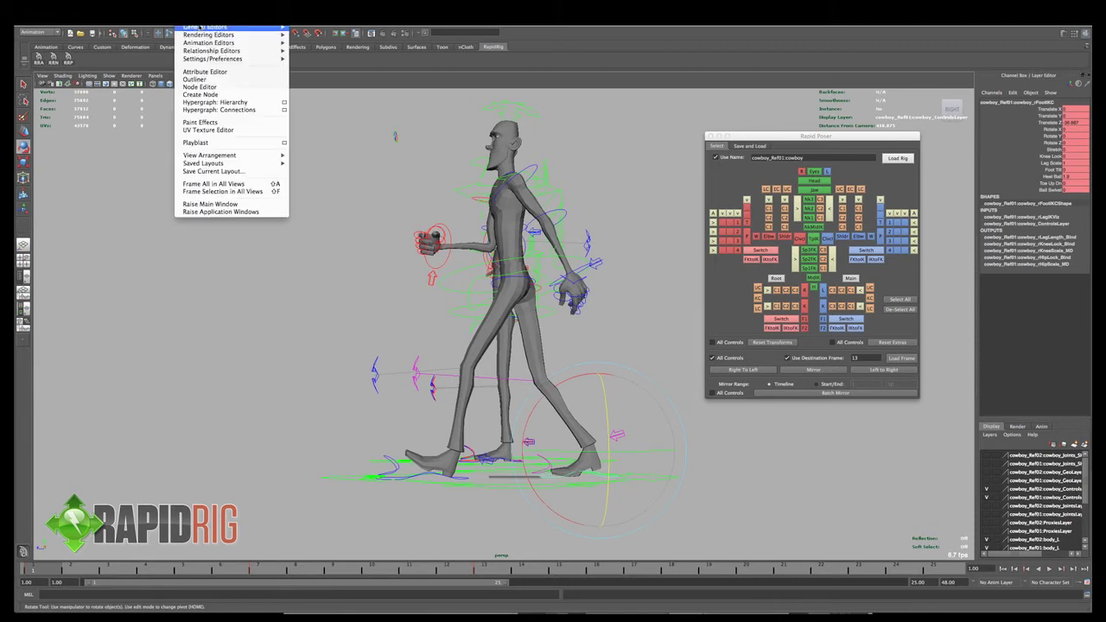
pyautogui.moveTo(207, 43)
pyautogui.click(323, 49)
pyautogui.click(314, 47)
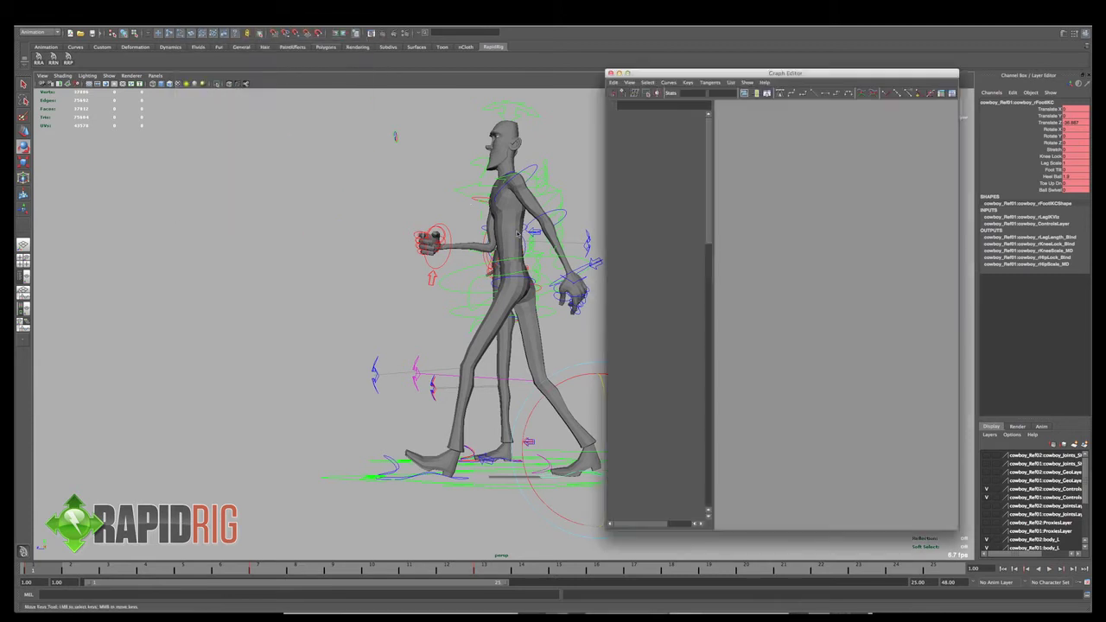
pyautogui.click(667, 151)
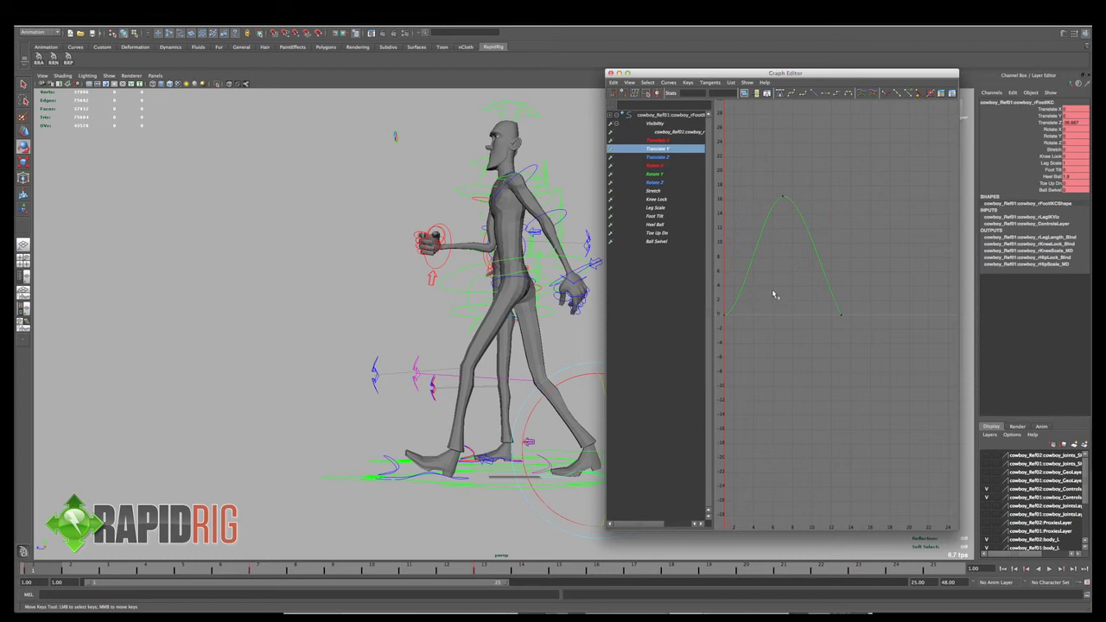
# - Adjust the outgoing tangent of the right foot's Translate Y key at frame 1 and check the motion to frame 3
pyautogui.moveTo(720, 323); pyautogui.dragTo(751, 306)
pyautogui.moveTo(740, 315); pyautogui.dragTo(736, 305, button='middle')
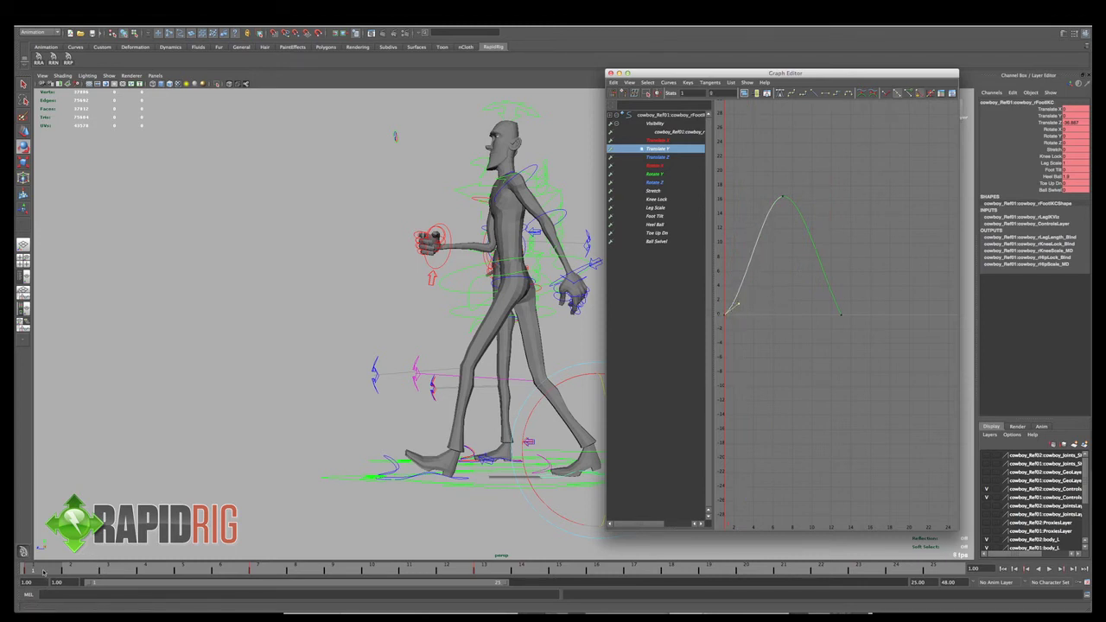
pyautogui.moveTo(47, 574); pyautogui.dragTo(109, 575)
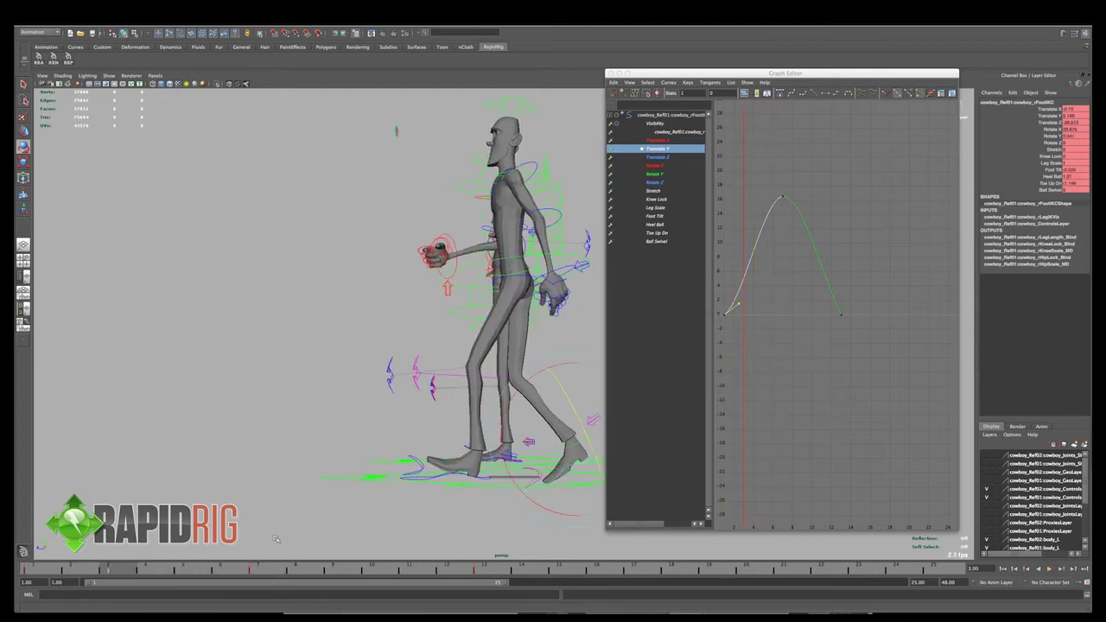
# - Raise the right foot at frame 3 to a Translate Y of about 9 and key it
pyautogui.keyDown('alt'); pyautogui.moveTo(294, 533); pyautogui.dragTo(250, 523, button='middle'); pyautogui.keyUp('alt')
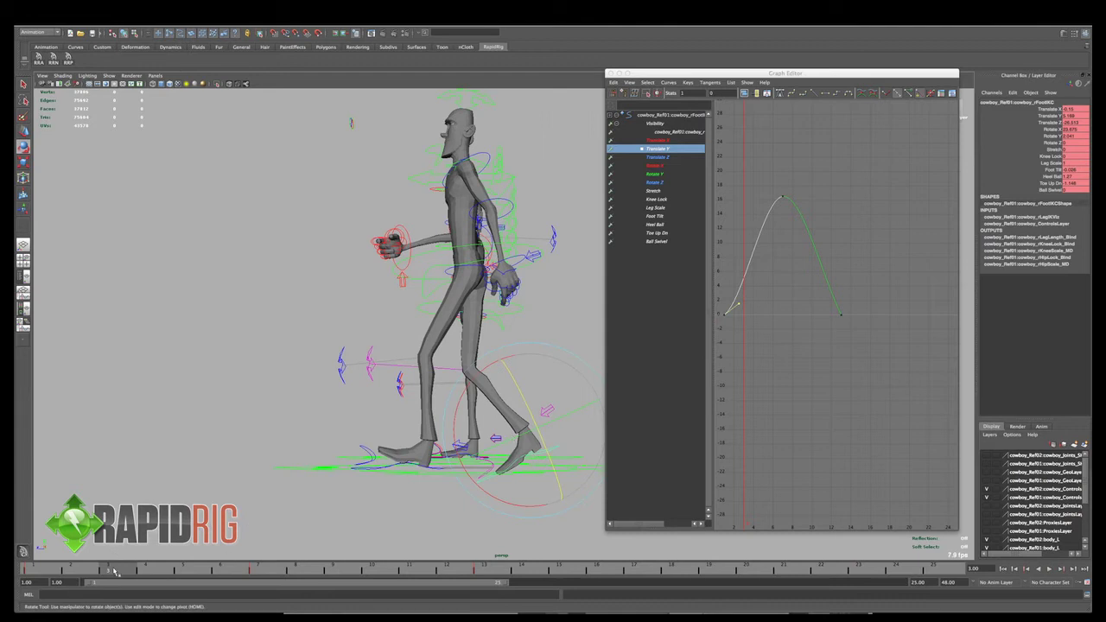
pyautogui.press('w')
pyautogui.moveTo(531, 420); pyautogui.dragTo(542, 408)
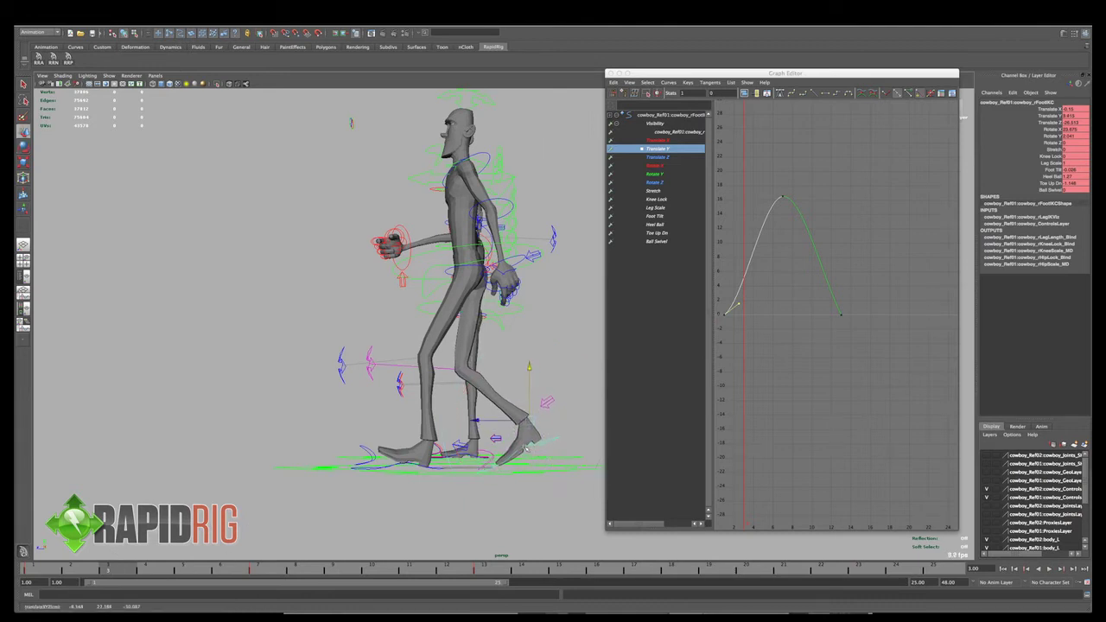
pyautogui.press('s')
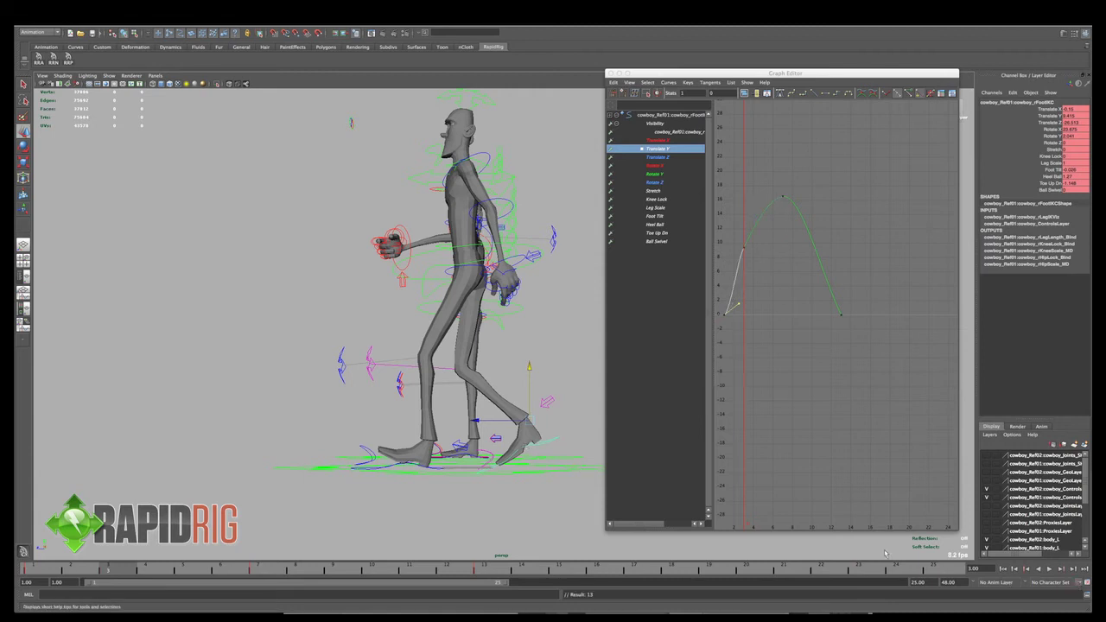
# - Try a flatter outgoing tangent on the Translate Y key at frame 1, undo it, and review the foot's motion
pyautogui.click(739, 305)
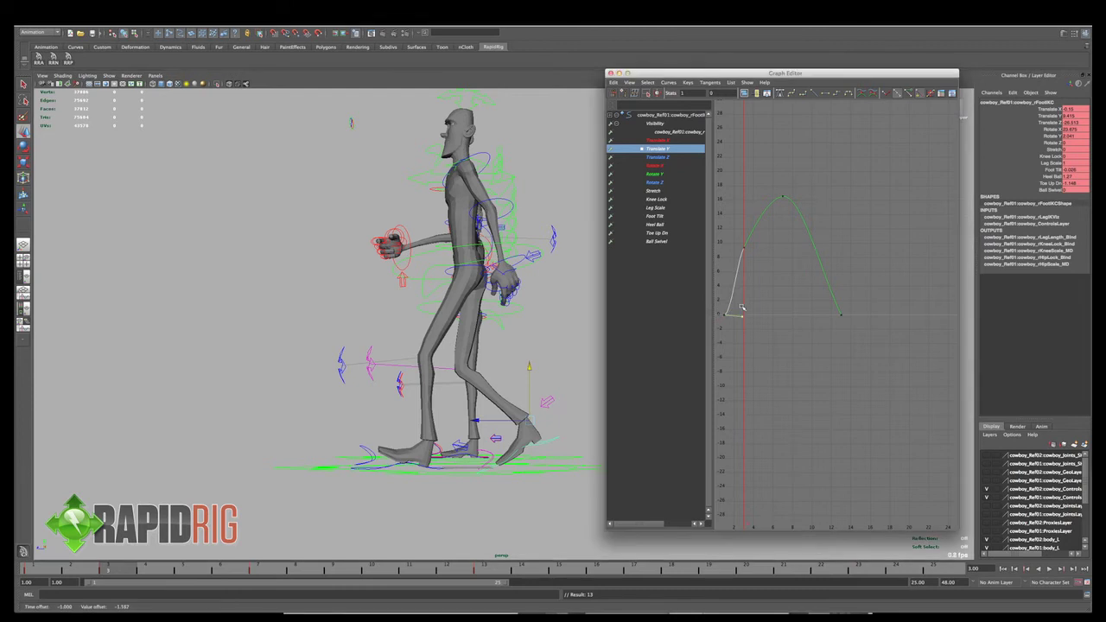
pyautogui.hotkey('ctrl', 'z')
pyautogui.moveTo(747, 302); pyautogui.dragTo(738, 303, button='middle')
pyautogui.moveTo(108, 570)
pyautogui.mouseDown()
pyautogui.moveTo(41, 572)
pyautogui.moveTo(269, 572)
pyautogui.moveTo(257, 572)
pyautogui.mouseUp()
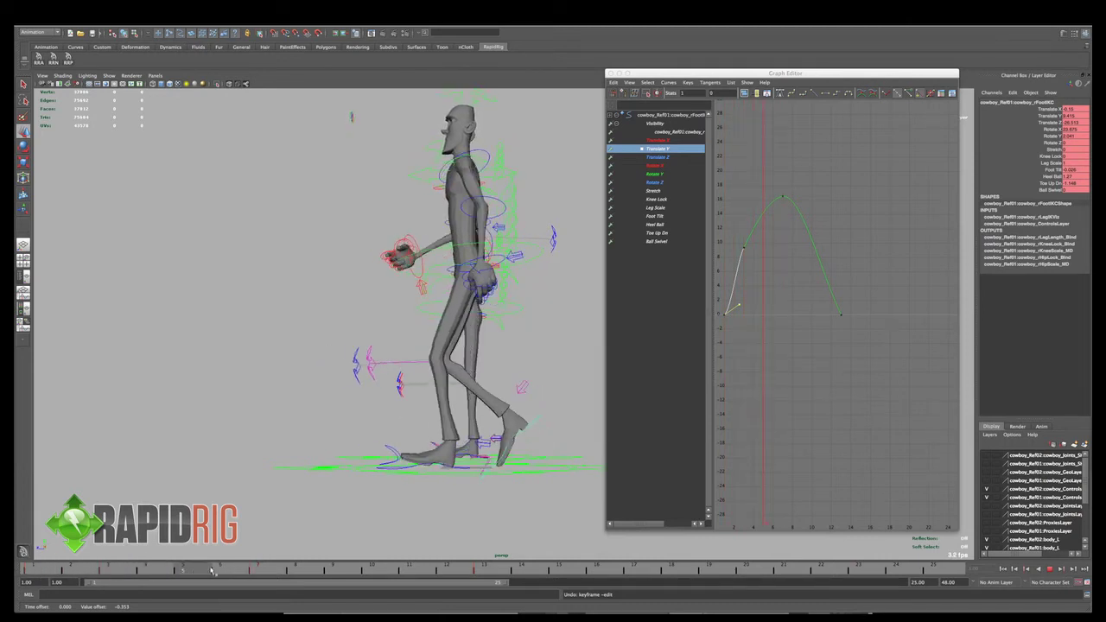
pyautogui.click(76, 575)
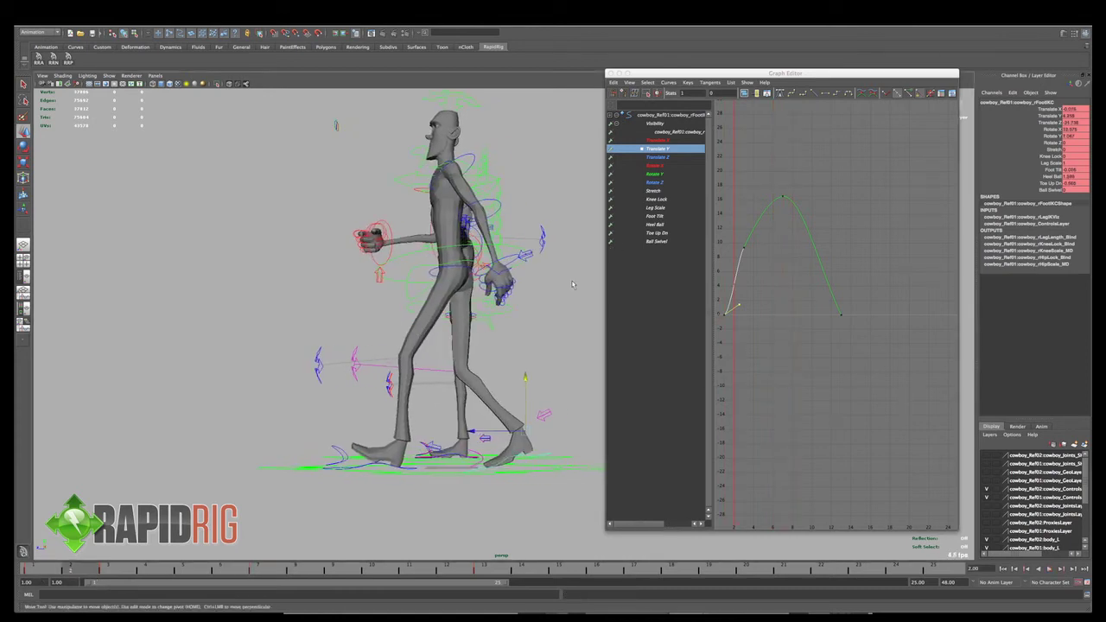
# - Raise the right foot's Translate Z key at frame 3 to about -24.4 and flatten the outgoing tangent at frame 1
pyautogui.click(658, 157)
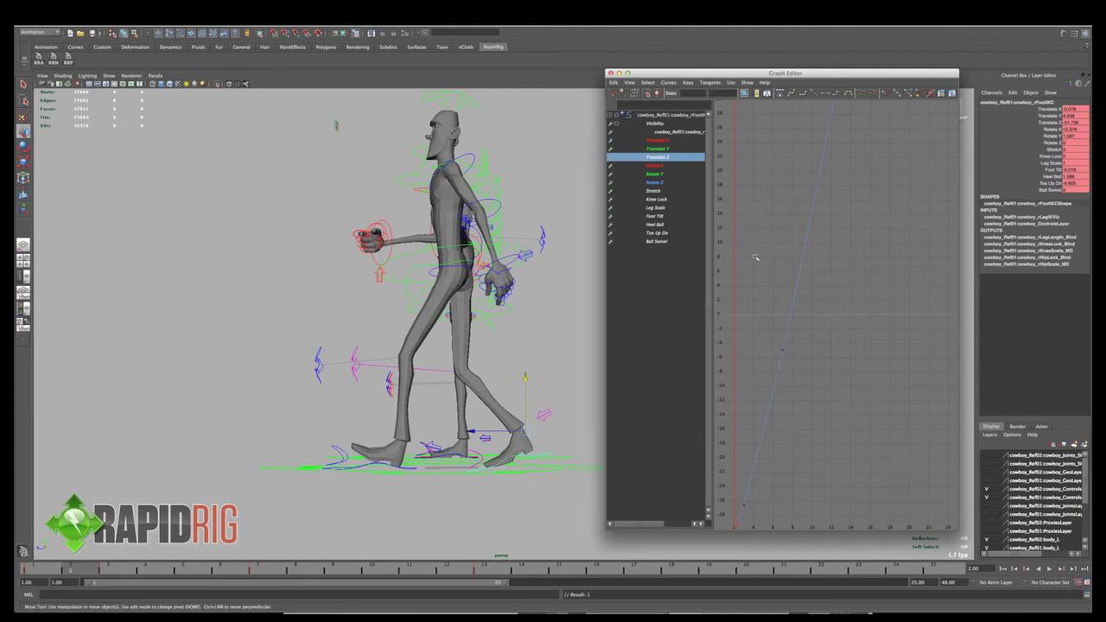
pyautogui.moveTo(774, 429); pyautogui.dragTo(763, 408)
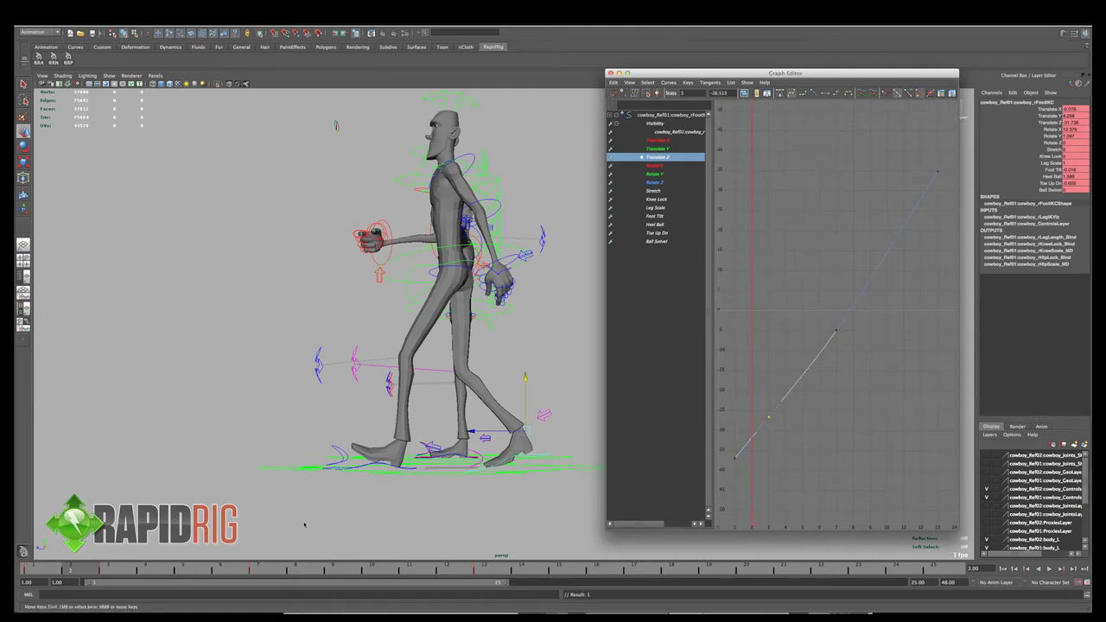
pyautogui.moveTo(68, 574); pyautogui.dragTo(122, 571)
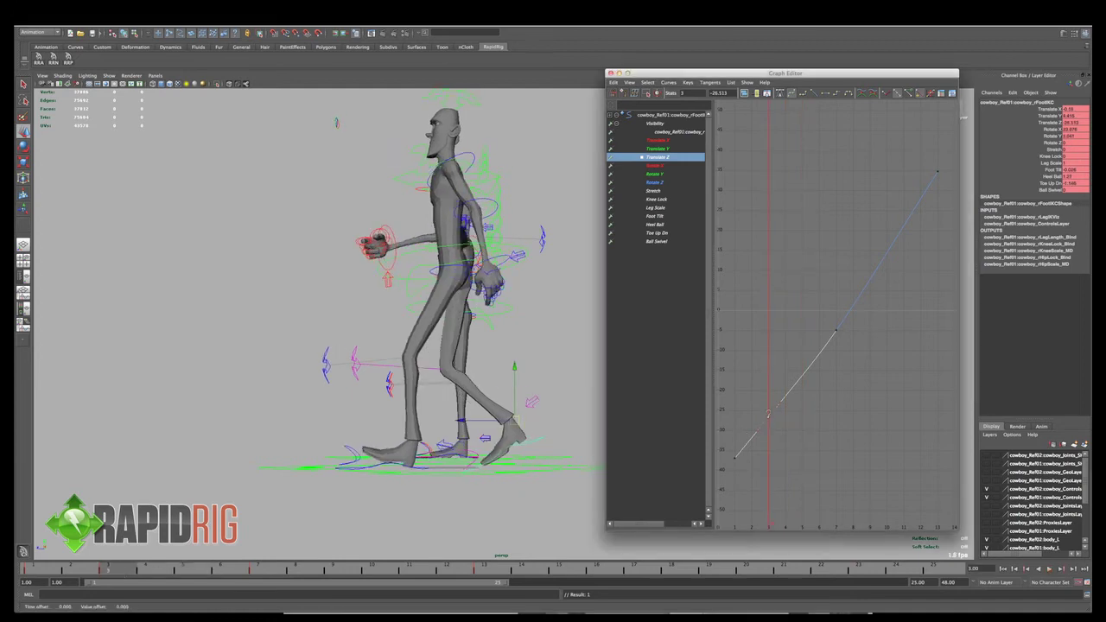
pyautogui.moveTo(767, 420); pyautogui.dragTo(768, 408, button='middle')
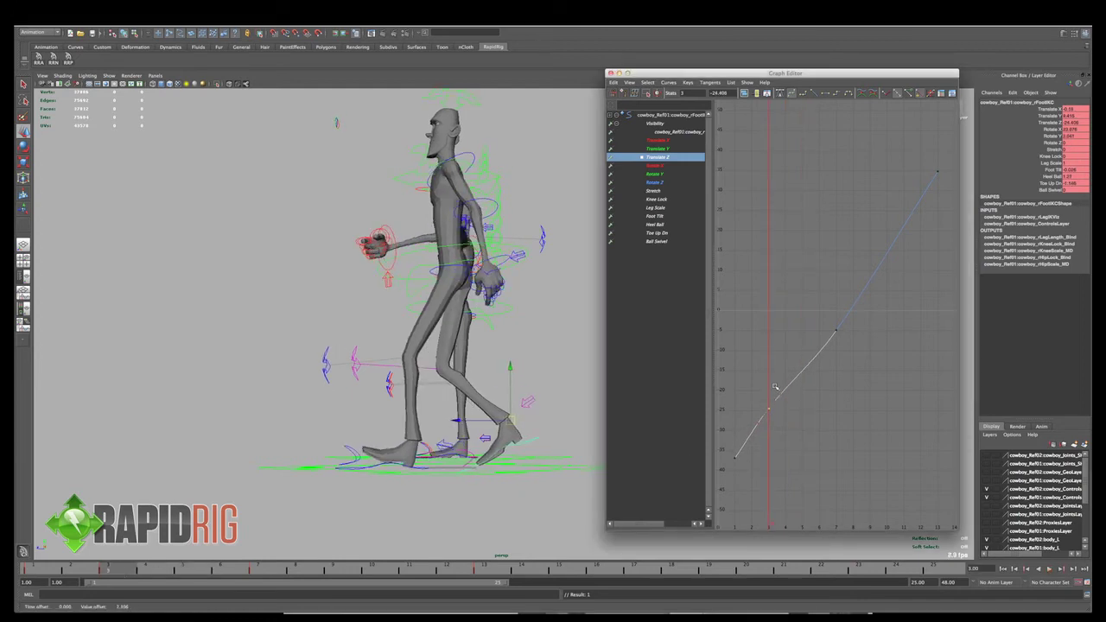
pyautogui.moveTo(730, 455); pyautogui.dragTo(749, 449, button='middle')
pyautogui.moveTo(105, 571); pyautogui.dragTo(44, 571)
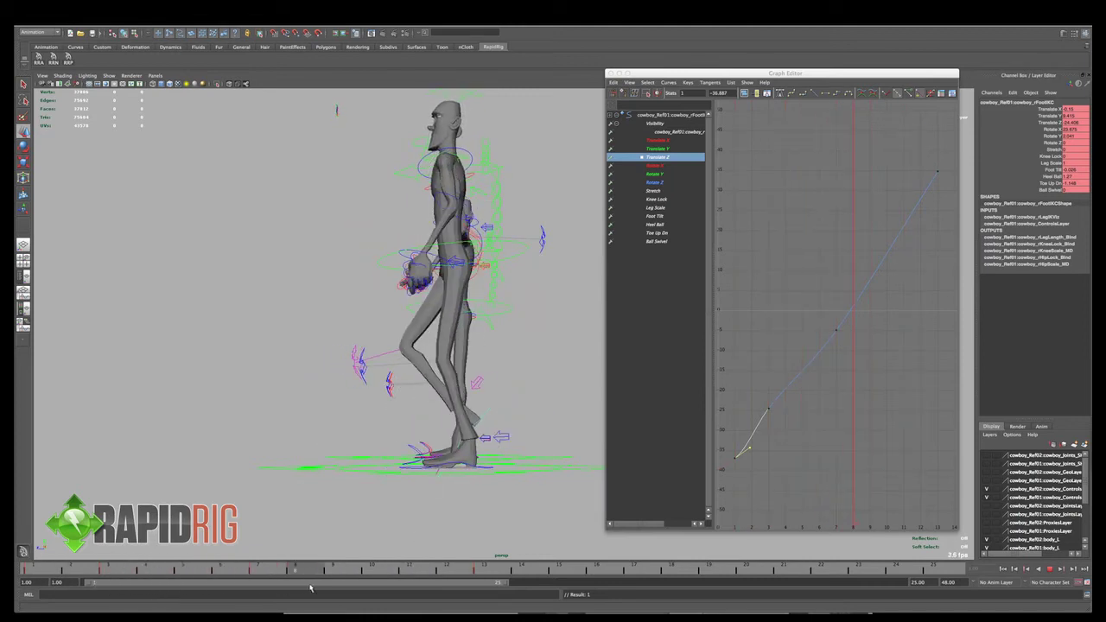
pyautogui.click(129, 570)
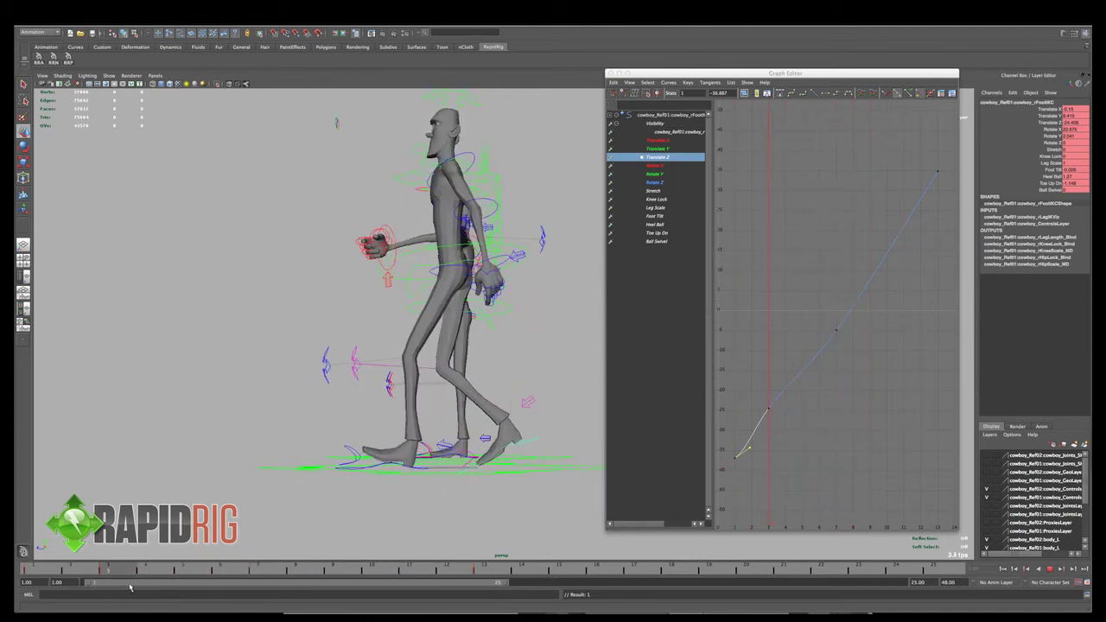
# - Raise the Translate Z key at frame 3 further to about -22.1 and check the motion to frame 7
pyautogui.click(768, 410)
pyautogui.moveTo(771, 415); pyautogui.dragTo(771, 404, button='middle')
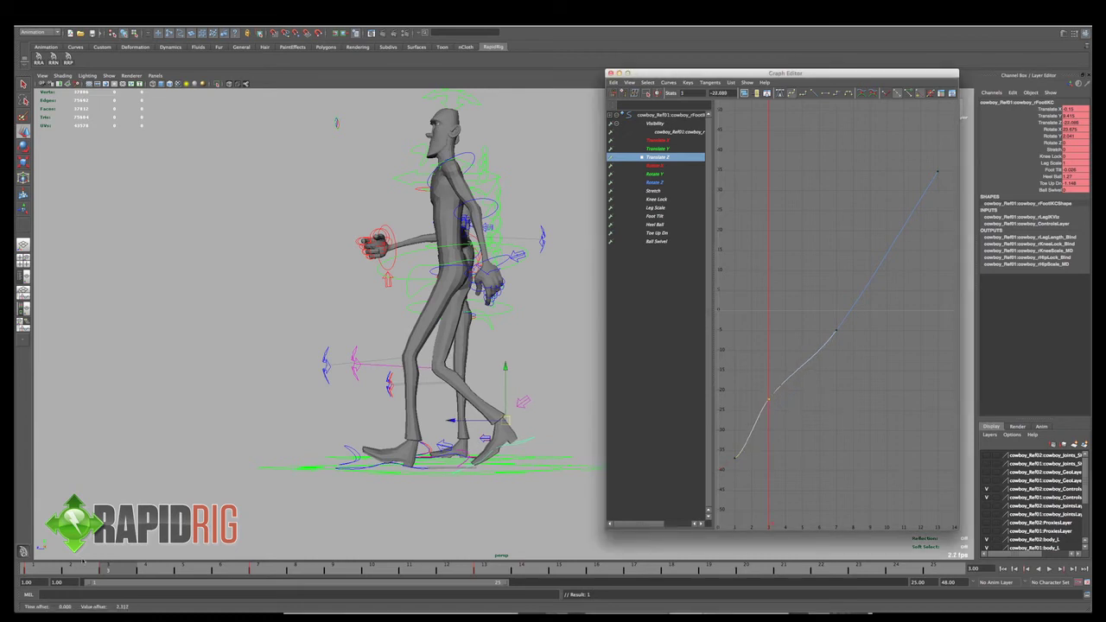
pyautogui.moveTo(133, 567); pyautogui.dragTo(256, 568)
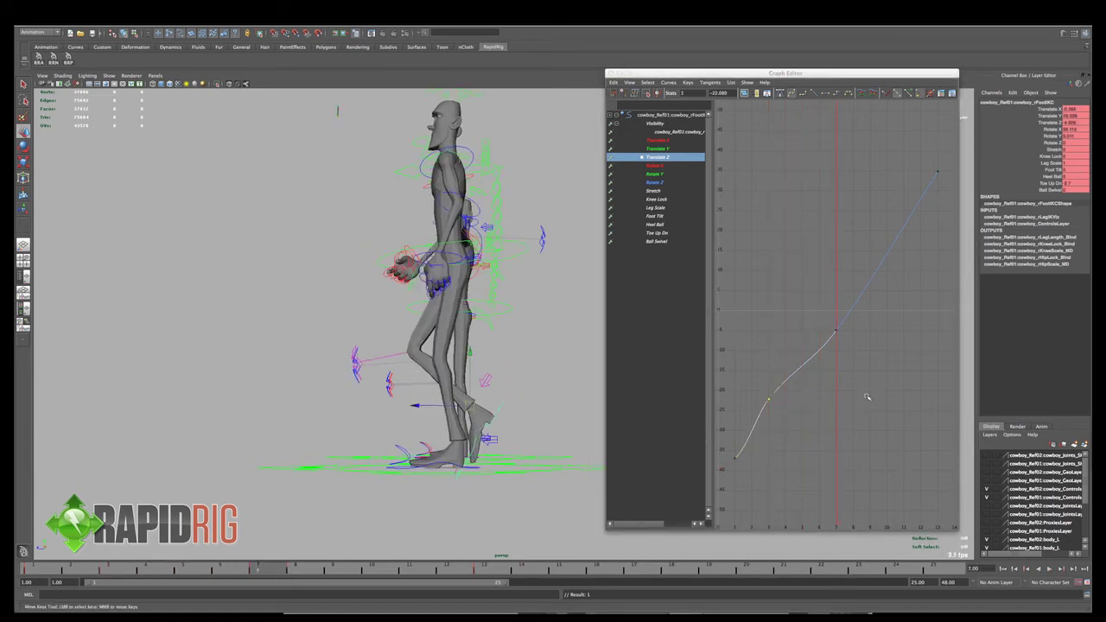
# - Reshape the incoming tangent of the Translate Z key at frame 7 into a smoother arc and review the first frames
pyautogui.click(853, 343)
pyautogui.click(836, 330)
pyautogui.click(824, 346)
pyautogui.moveTo(824, 347); pyautogui.dragTo(823, 342, button='middle')
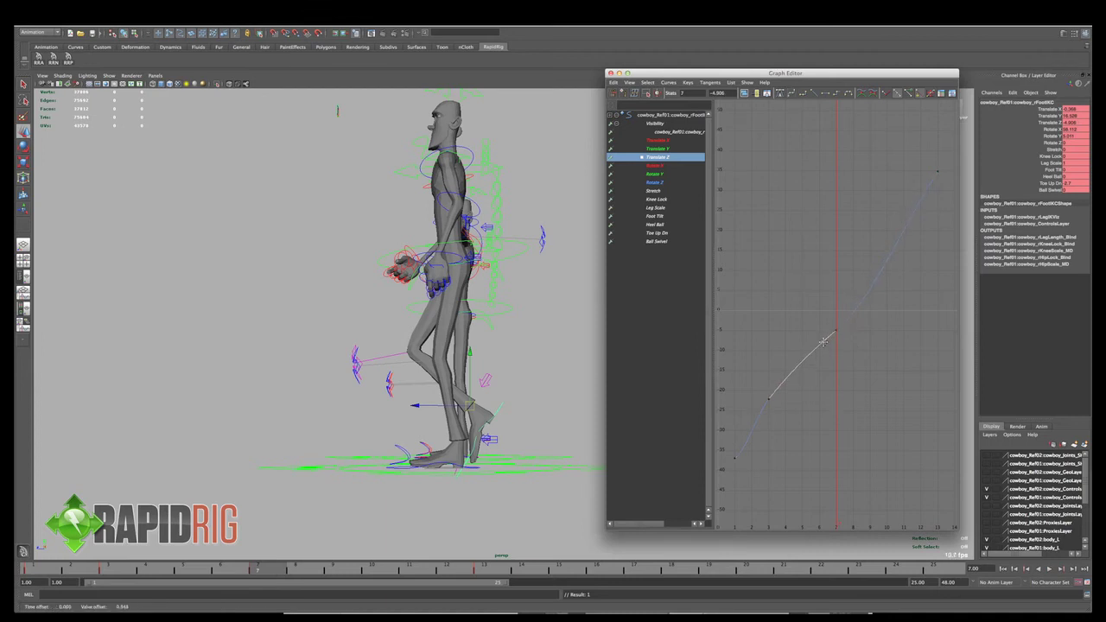
pyautogui.click(51, 568)
pyautogui.moveTo(52, 568); pyautogui.dragTo(107, 576)
# - Set the left foot control's Foot Tilt, Heel Ball and Toe Up Dn to 0 at frame 3, and review the step
pyautogui.click(359, 467)
pyautogui.hotkey('alt', 'v')
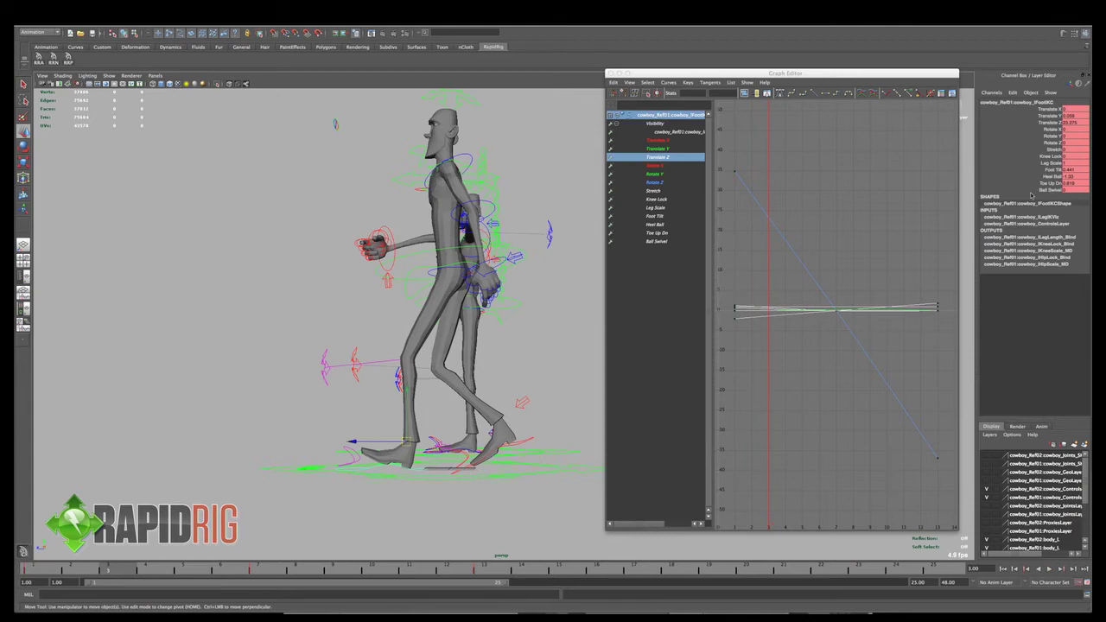
pyautogui.moveTo(1073, 172); pyautogui.dragTo(1072, 183)
pyautogui.write('0')
pyautogui.press('Return')
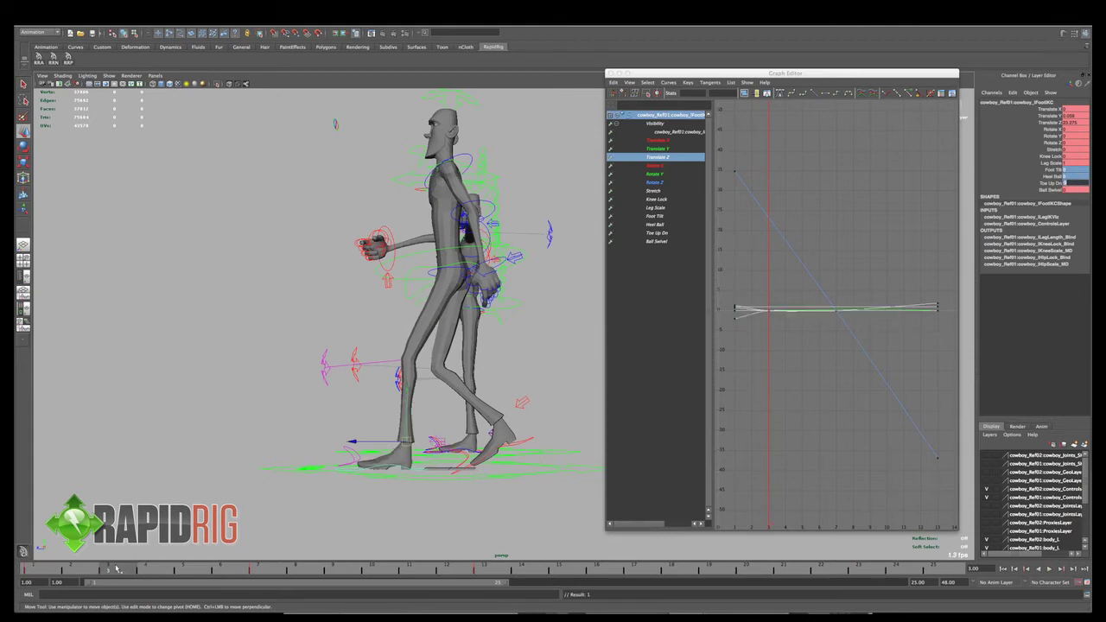
pyautogui.hotkey('alt', 'v')
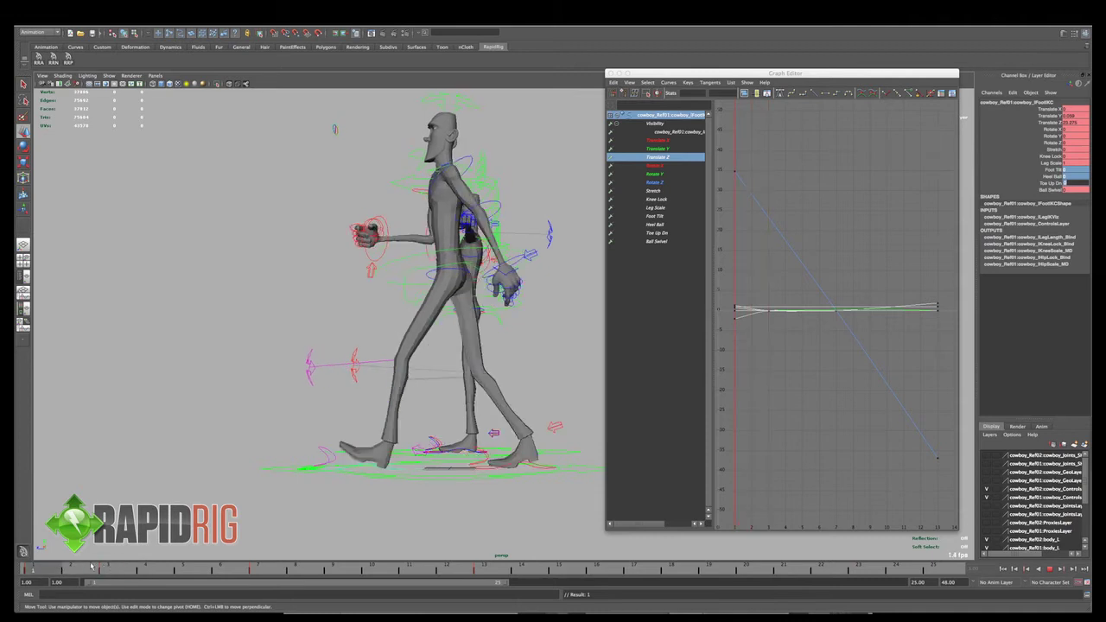
pyautogui.hotkey('alt', 'v')
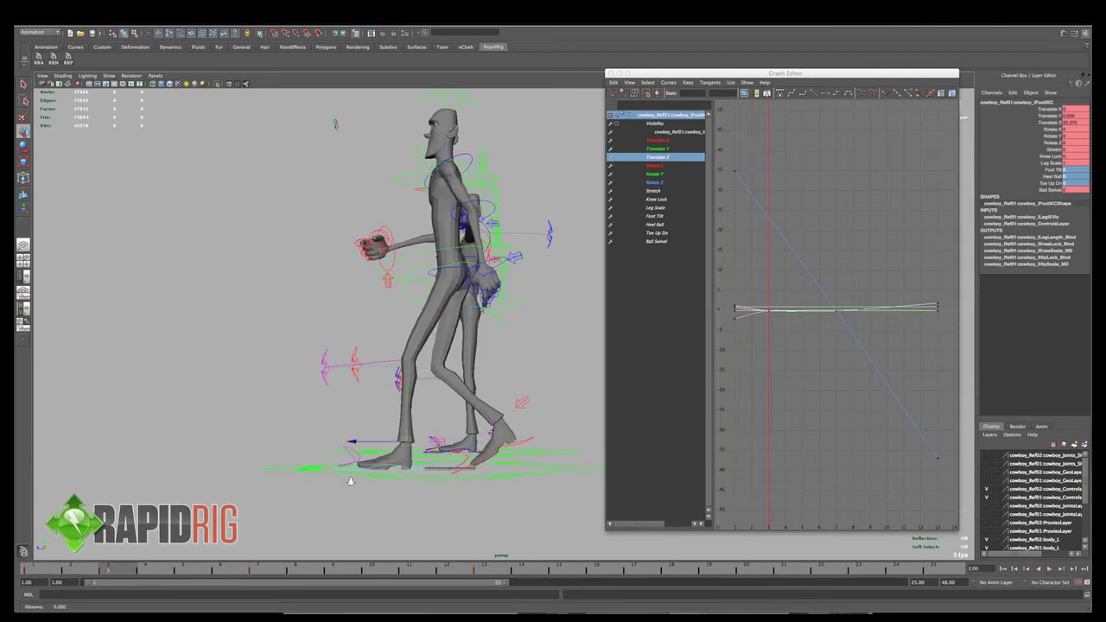
pyautogui.keyDown('alt'); pyautogui.moveTo(329, 478); pyautogui.dragTo(344, 478, button='right'); pyautogui.keyUp('alt')
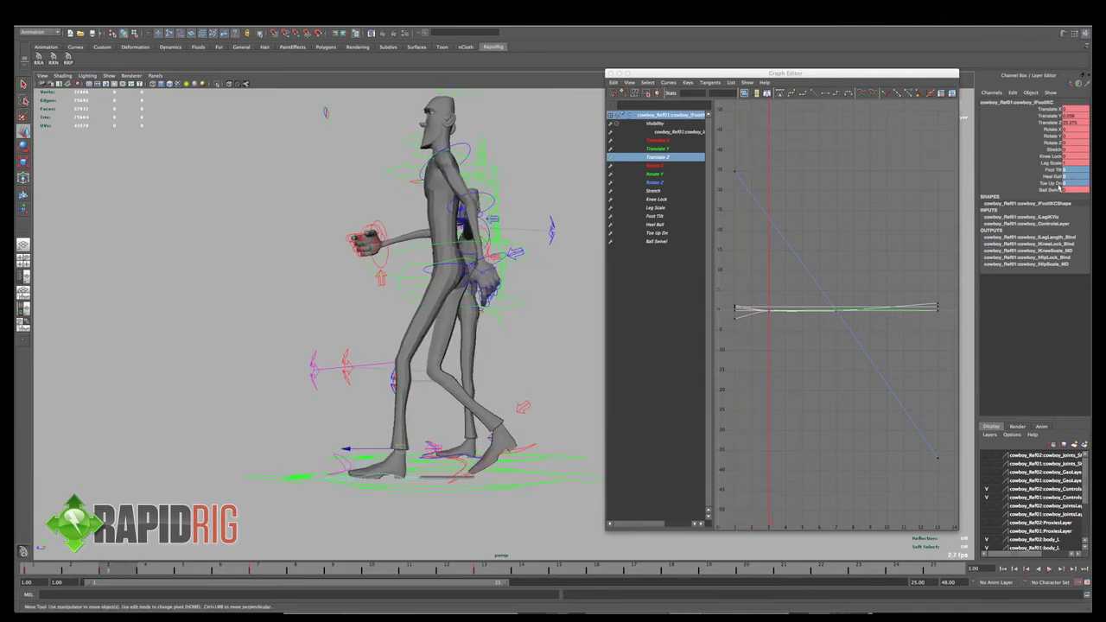
# - Lower the left foot's Toe Up Dn slightly below 0 at frame 3, key it, and review the motion to frame 6
pyautogui.click(1059, 184)
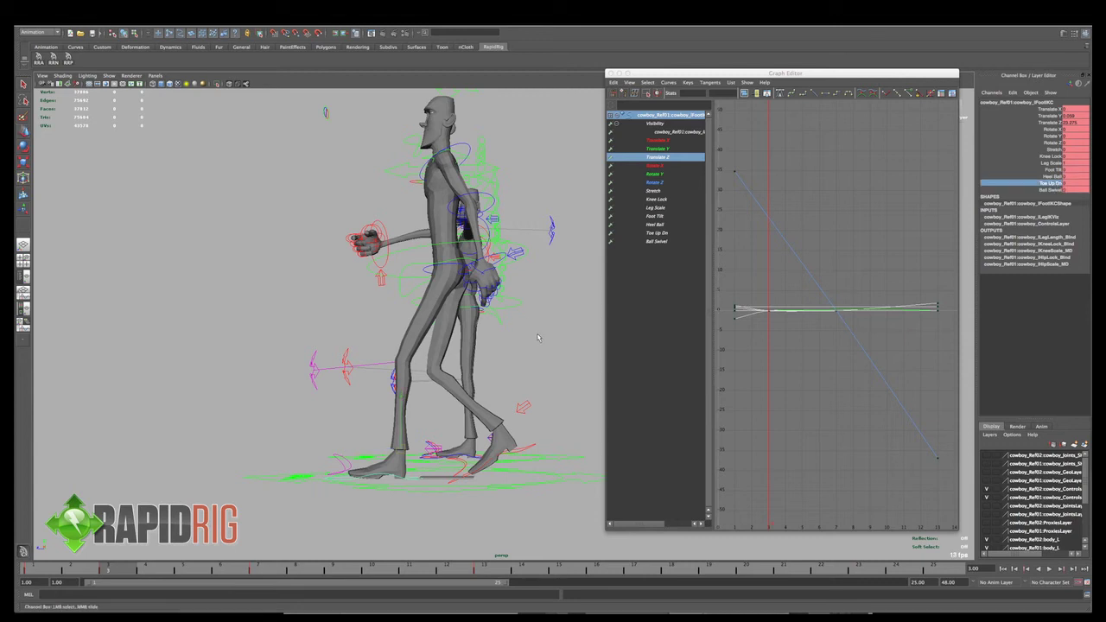
pyautogui.moveTo(537, 337); pyautogui.dragTo(535, 334, button='middle')
pyautogui.press('s')
pyautogui.moveTo(52, 571)
pyautogui.mouseDown()
pyautogui.moveTo(293, 571)
pyautogui.moveTo(41, 570)
pyautogui.mouseUp()
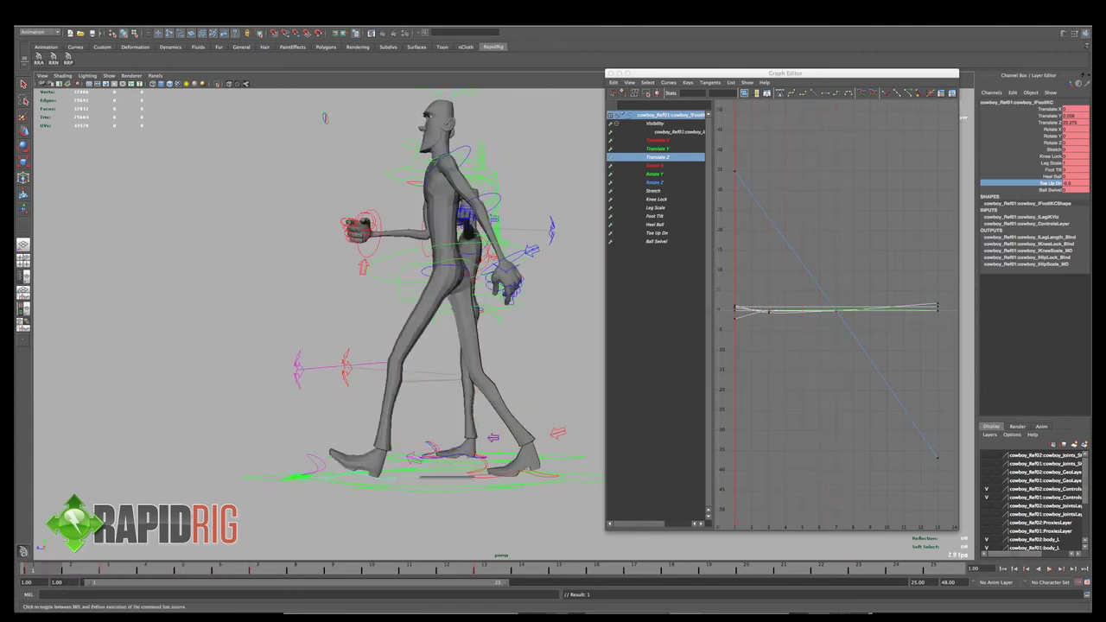
pyautogui.keyDown('alt'); pyautogui.moveTo(432, 451); pyautogui.dragTo(403, 453, button='right'); pyautogui.keyUp('alt')
pyautogui.keyDown('alt'); pyautogui.moveTo(403, 453); pyautogui.dragTo(431, 475); pyautogui.keyUp('alt')
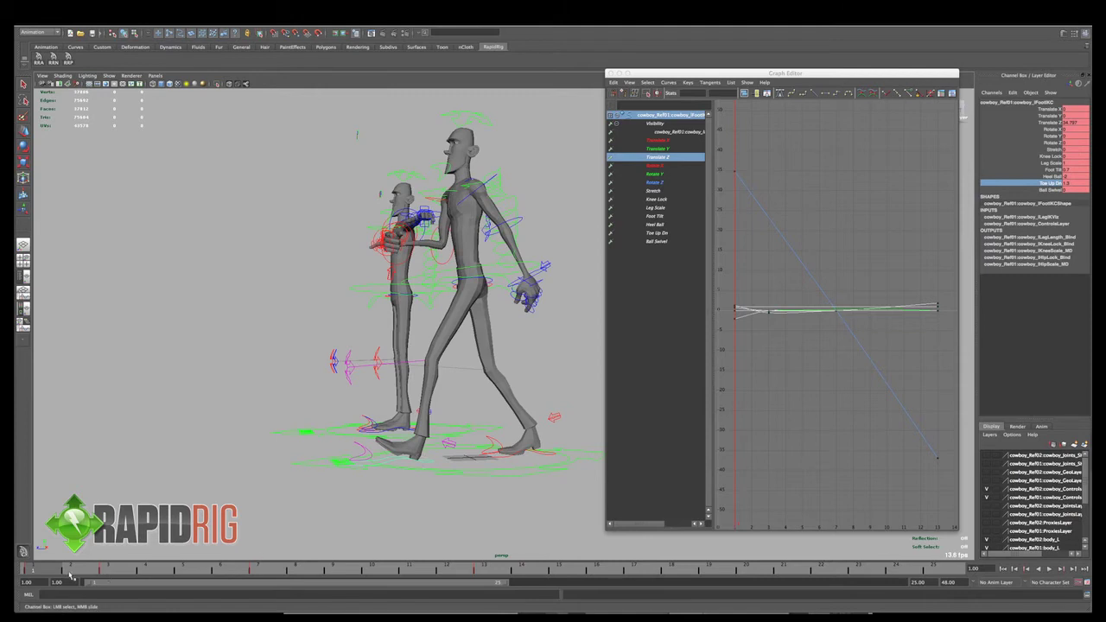
pyautogui.moveTo(64, 571)
pyautogui.mouseDown()
pyautogui.moveTo(438, 570)
pyautogui.moveTo(194, 570)
pyautogui.moveTo(232, 571)
pyautogui.mouseUp()
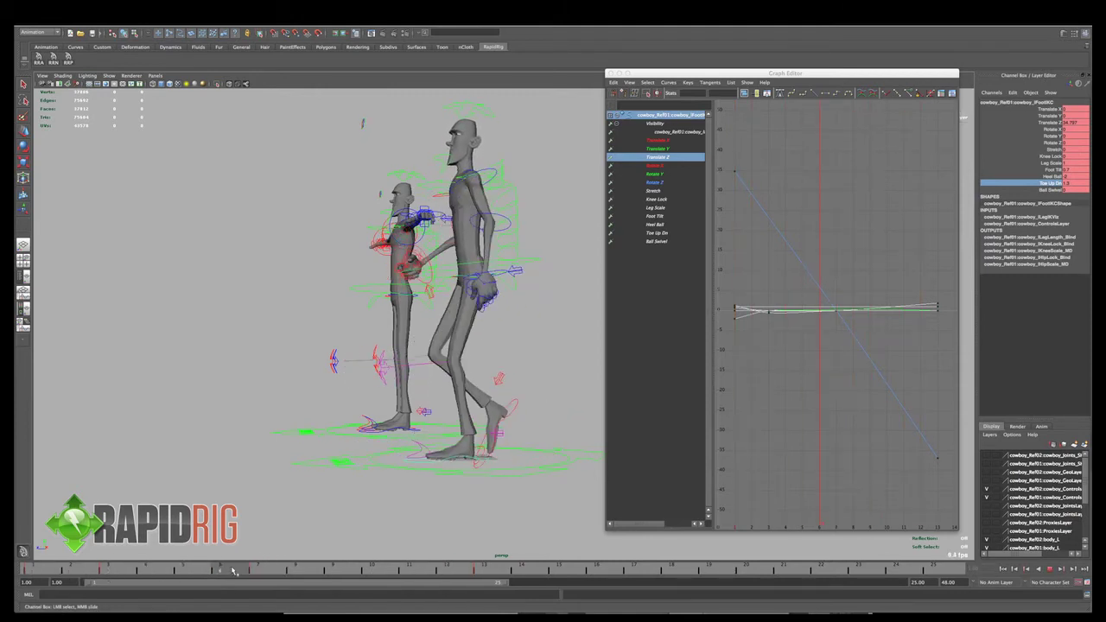
# - Select the right foot control, review its motion through frame 13, and close the Graph Editor
pyautogui.keyDown('alt'); pyautogui.moveTo(272, 485); pyautogui.dragTo(252, 479); pyautogui.keyUp('alt')
pyautogui.click(207, 570)
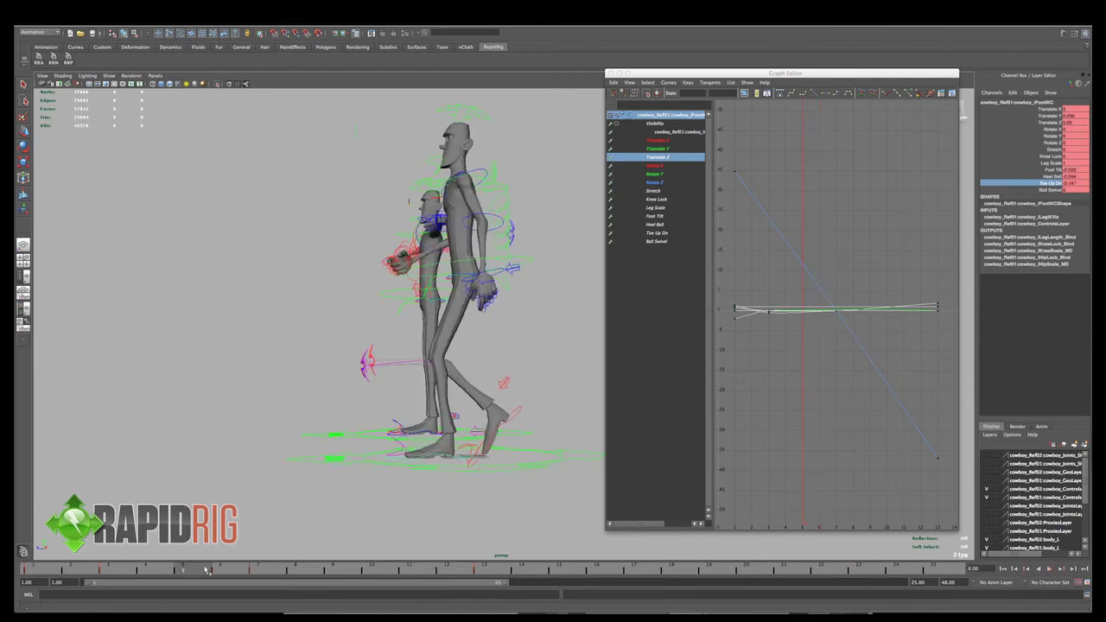
pyautogui.click(522, 415)
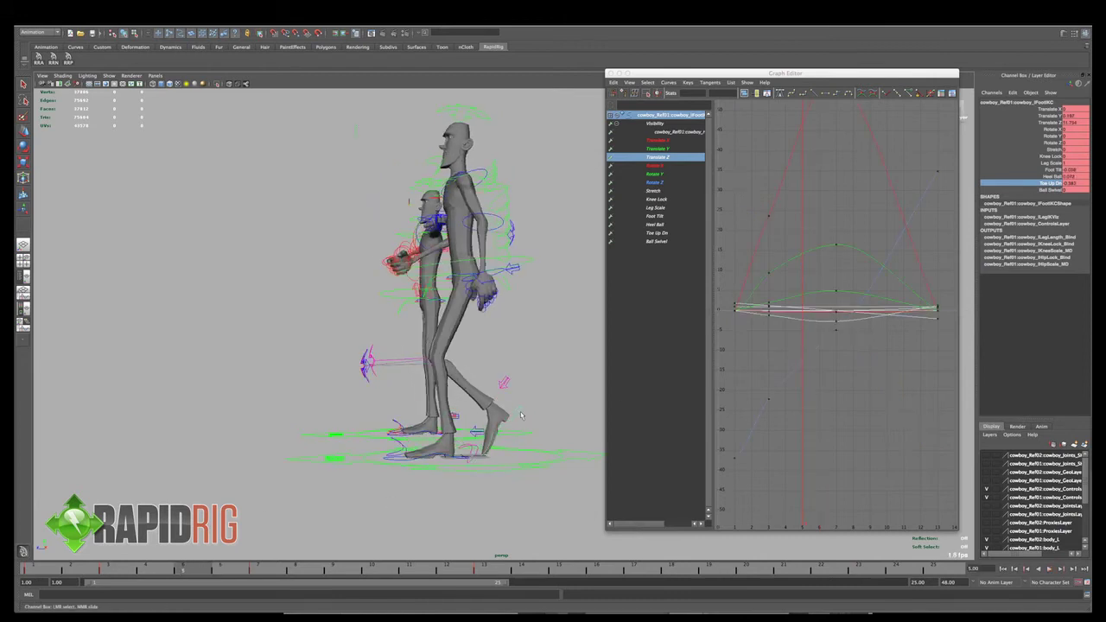
pyautogui.press('w')
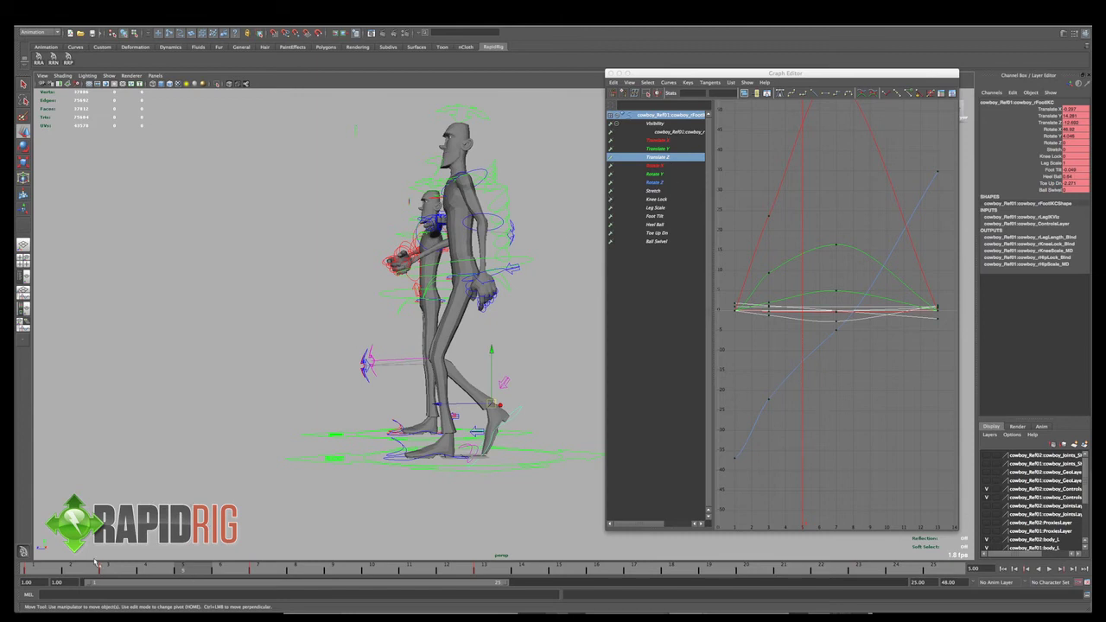
pyautogui.moveTo(120, 576); pyautogui.dragTo(484, 577)
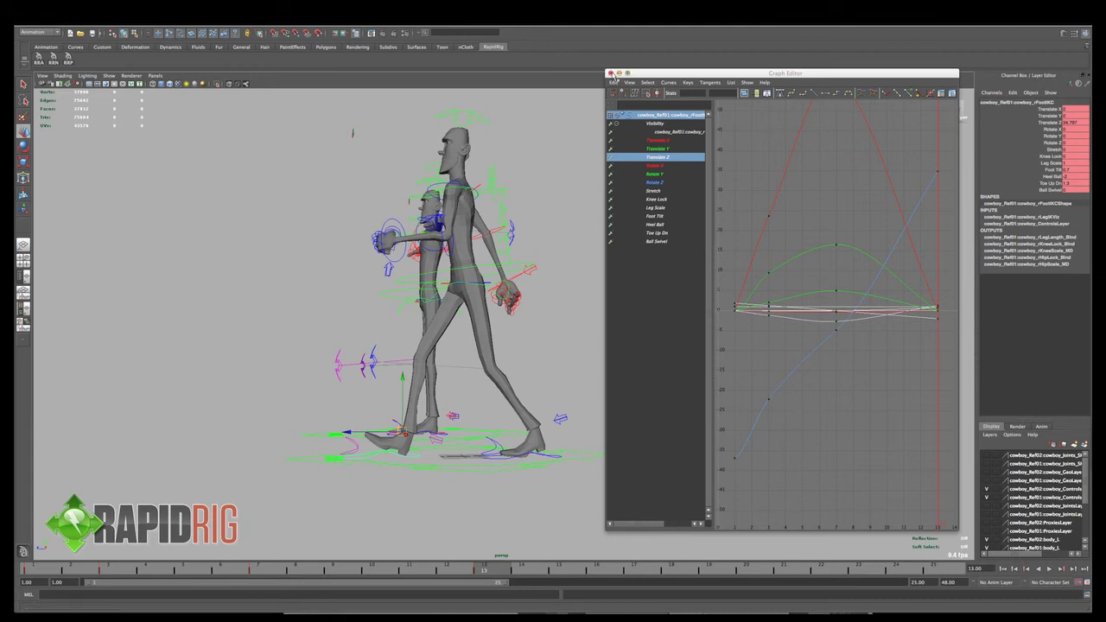
pyautogui.click(610, 74)
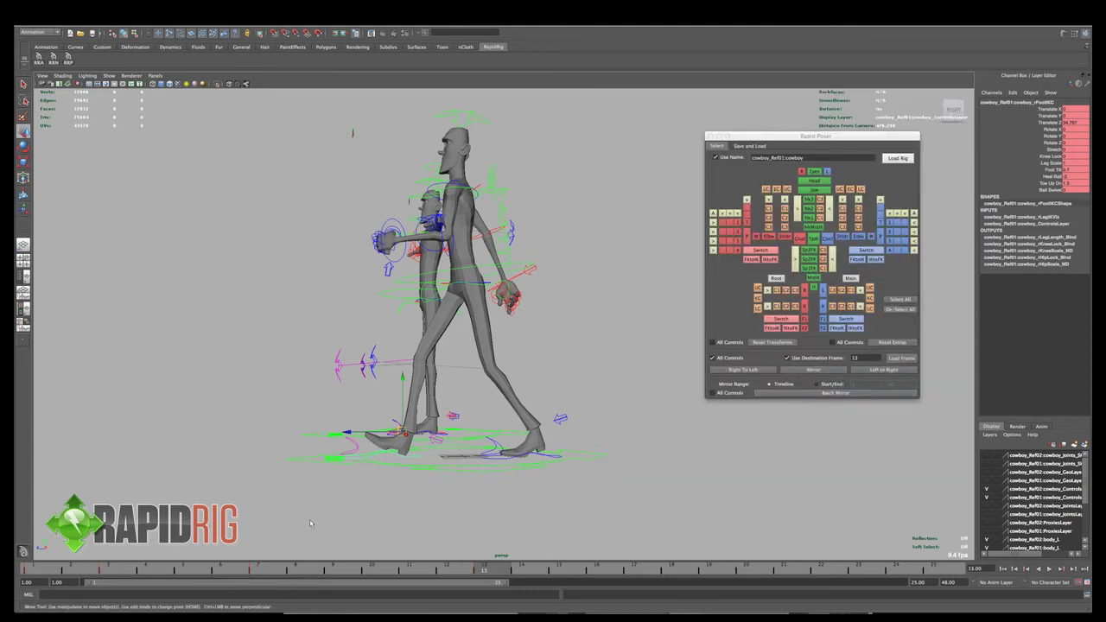
pyautogui.moveTo(98, 571); pyautogui.dragTo(109, 571)
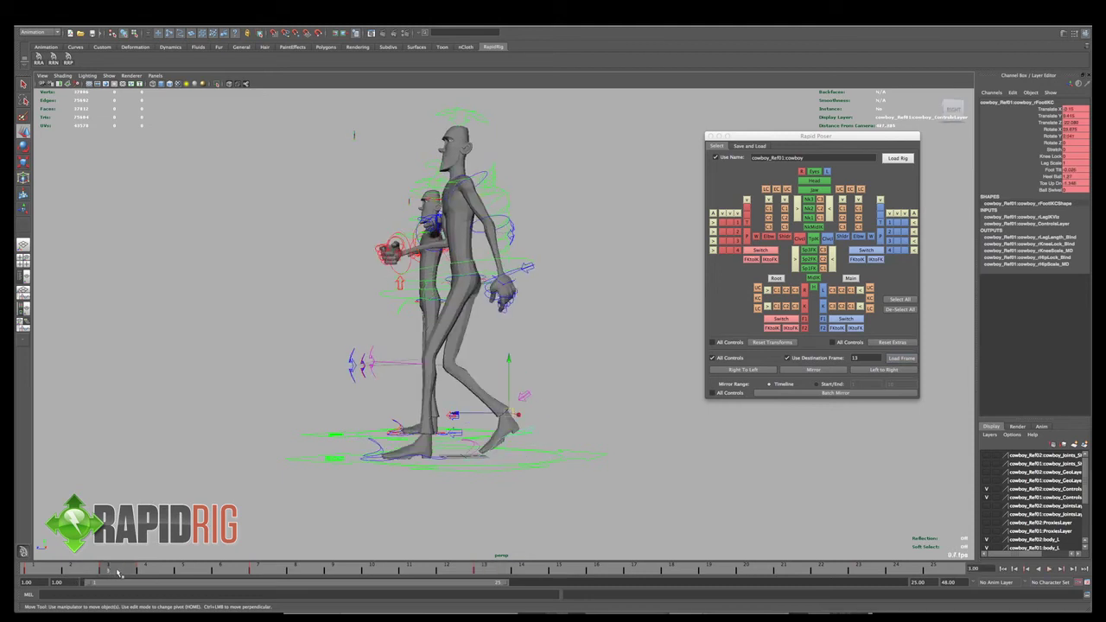
pyautogui.moveTo(119, 573); pyautogui.dragTo(484, 570)
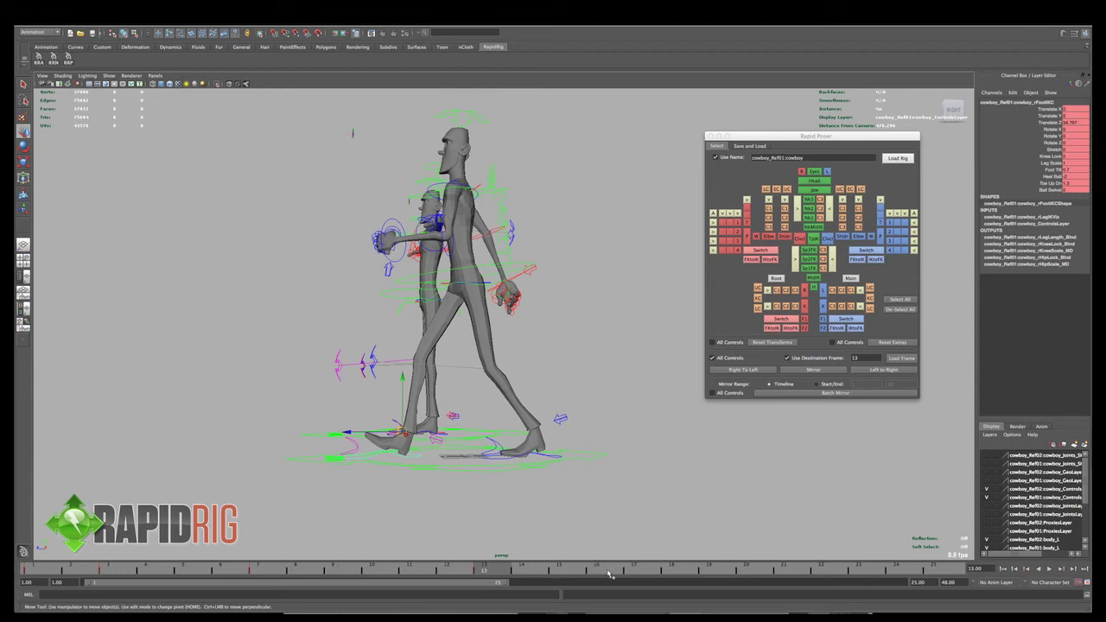
pyautogui.click(578, 572)
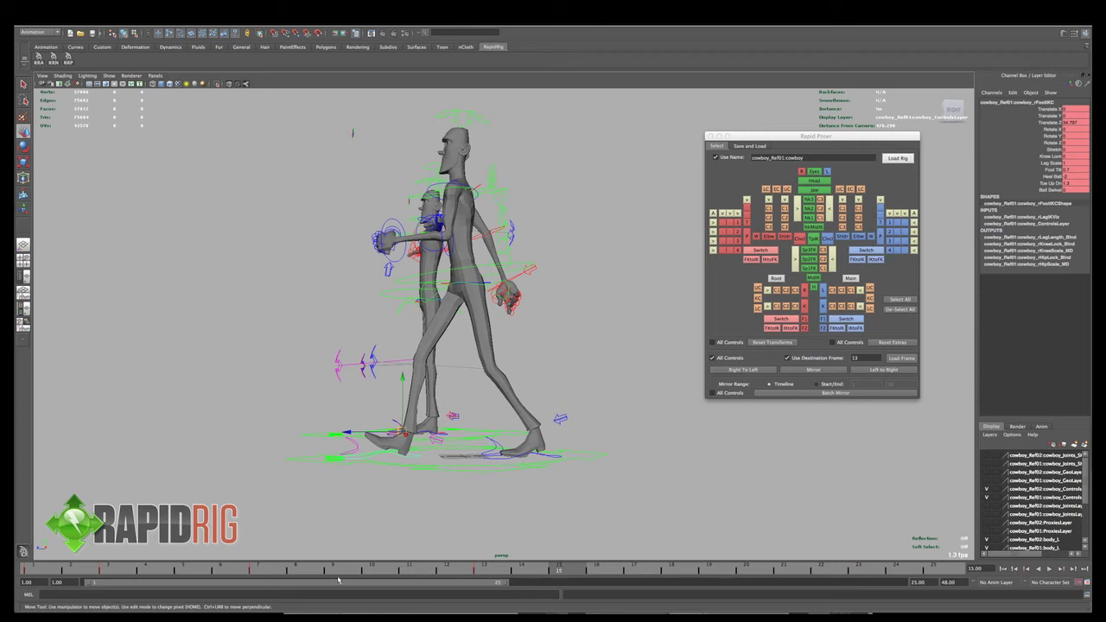
# - Copy the right foot control's keys from frames 3 to 14, paste them at frame 15, and play back the result
pyautogui.keyDown('shift'); pyautogui.moveTo(109, 568); pyautogui.dragTo(548, 570); pyautogui.keyUp('shift')
pyautogui.rightClick(387, 577)
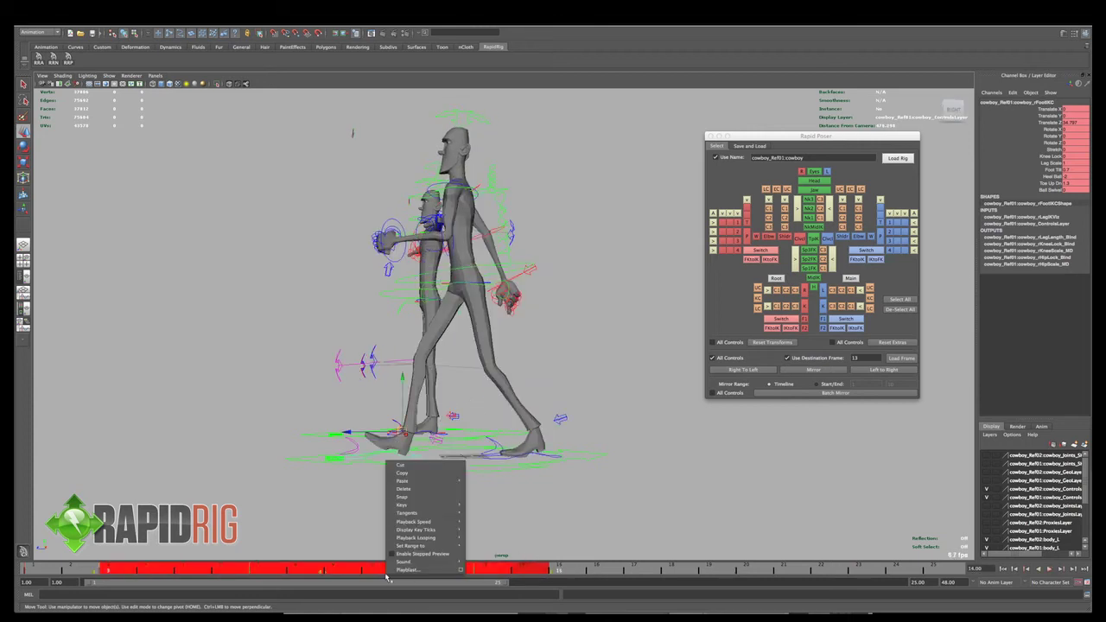
pyautogui.click(402, 473)
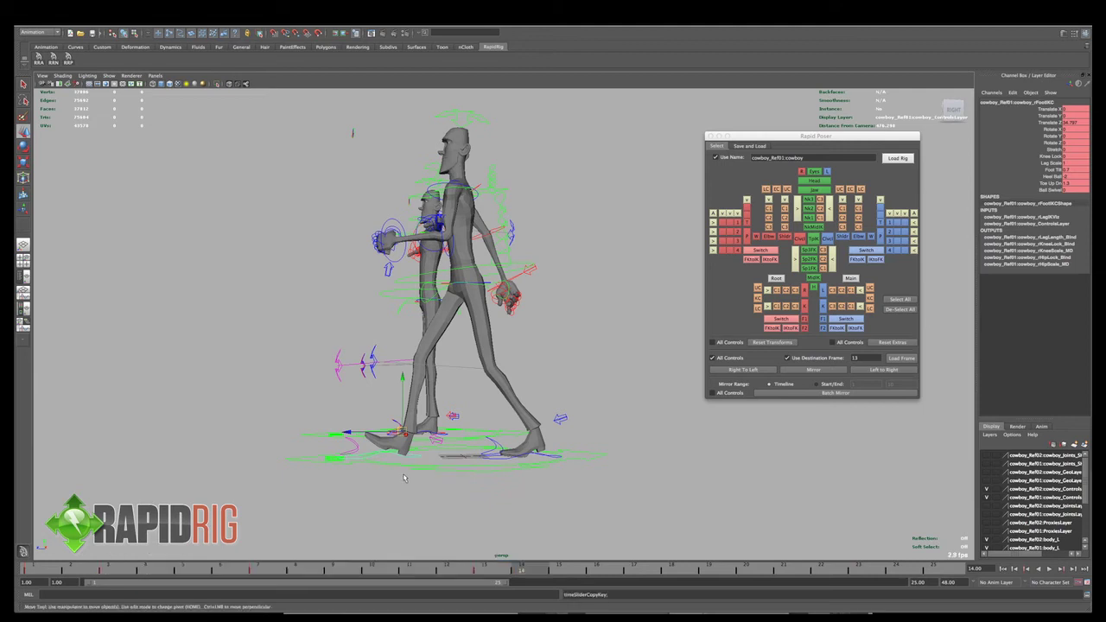
pyautogui.click(557, 571)
pyautogui.rightClick(560, 573)
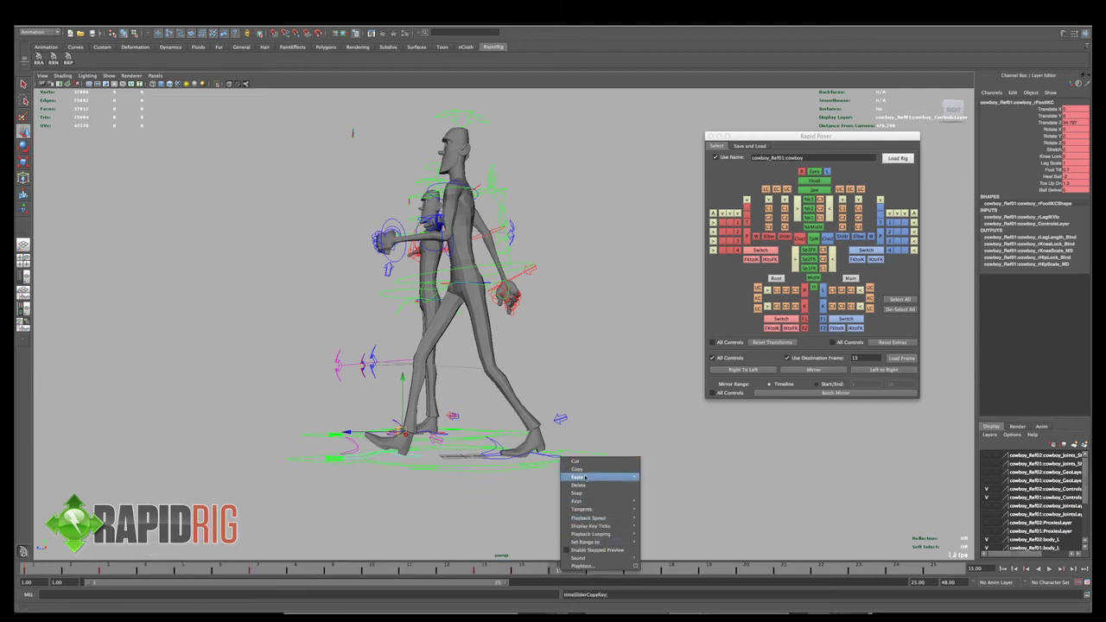
pyautogui.click(665, 482)
pyautogui.hotkey('alt', 'v')
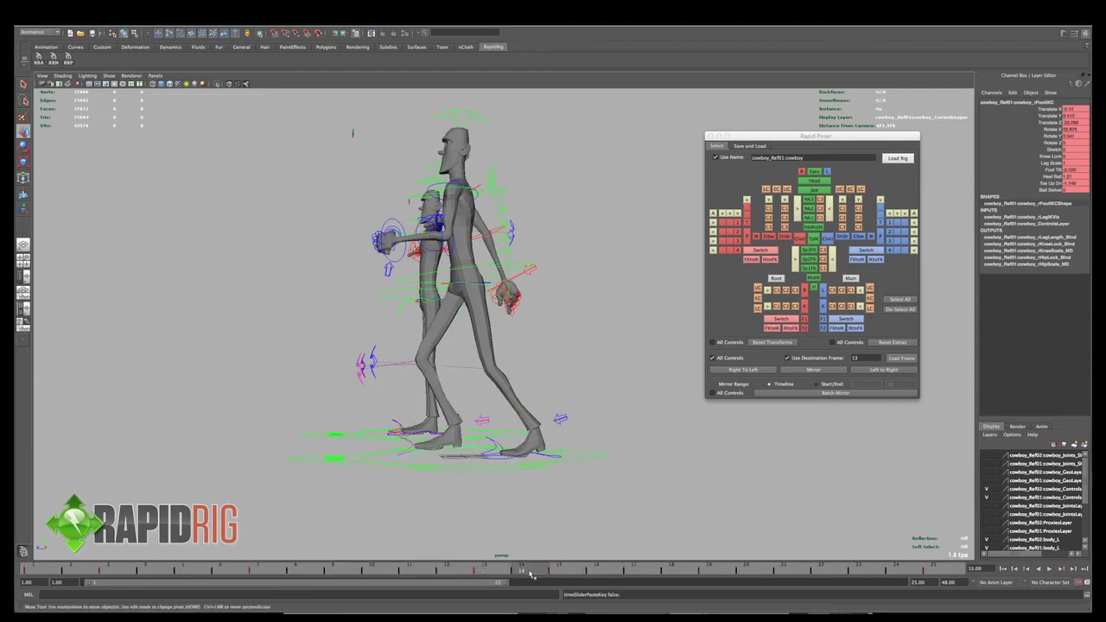
pyautogui.hotkey('alt', 'v')
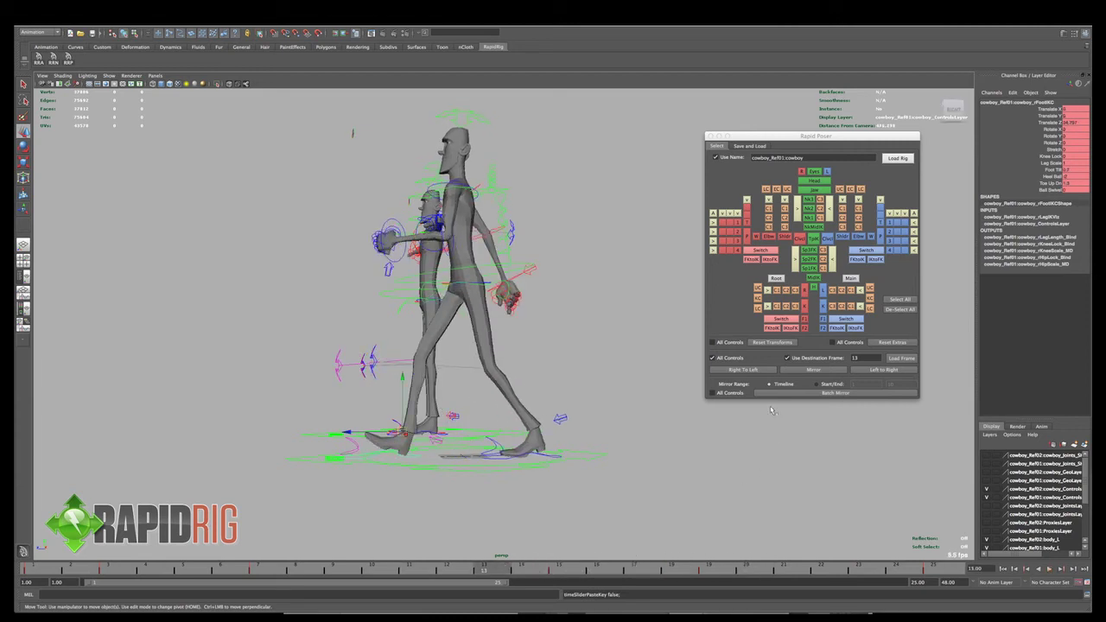
# - Select all of the cowboy rig's controls with Rapid Poser and copy their keys from frames 3 to 13
pyautogui.click(904, 301)
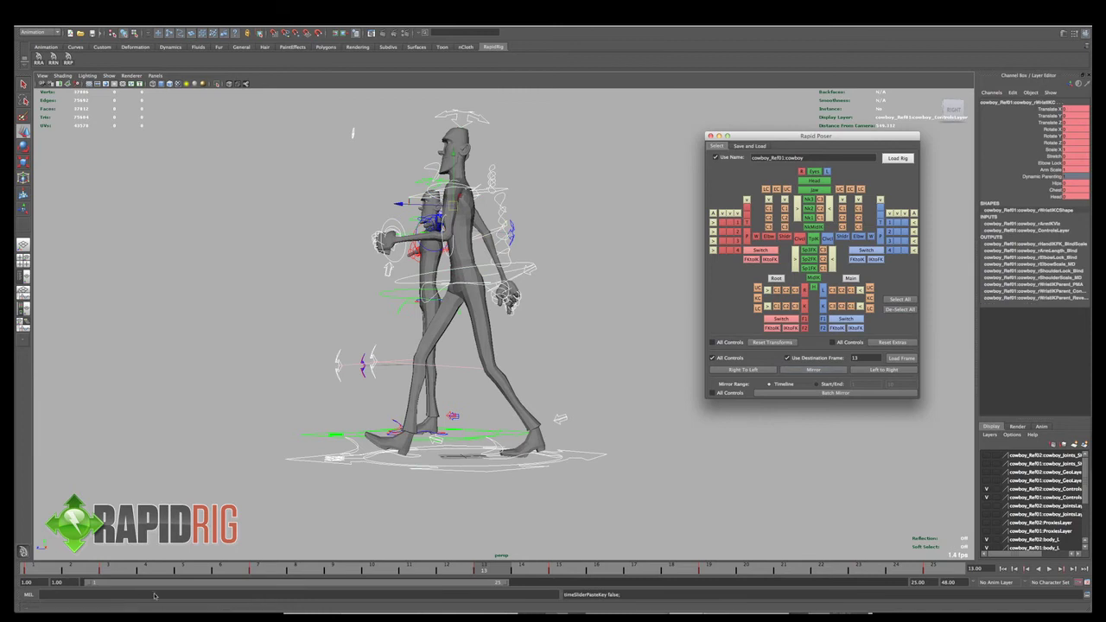
pyautogui.keyDown('shift'); pyautogui.moveTo(122, 572); pyautogui.dragTo(503, 572); pyautogui.keyUp('shift')
pyautogui.rightClick(445, 572)
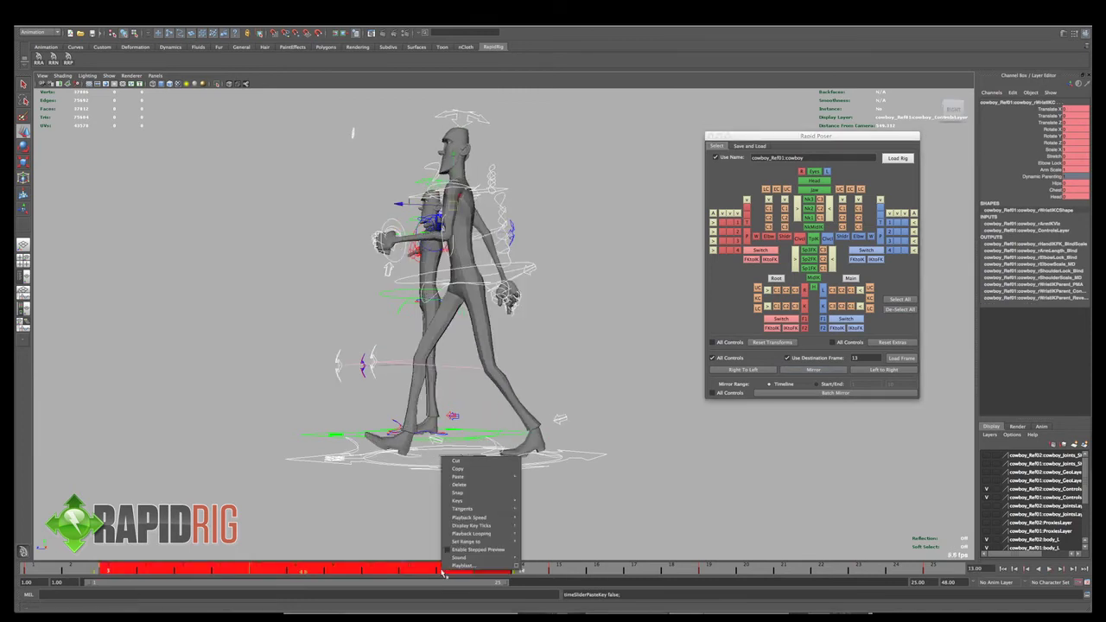
pyautogui.moveTo(461, 500)
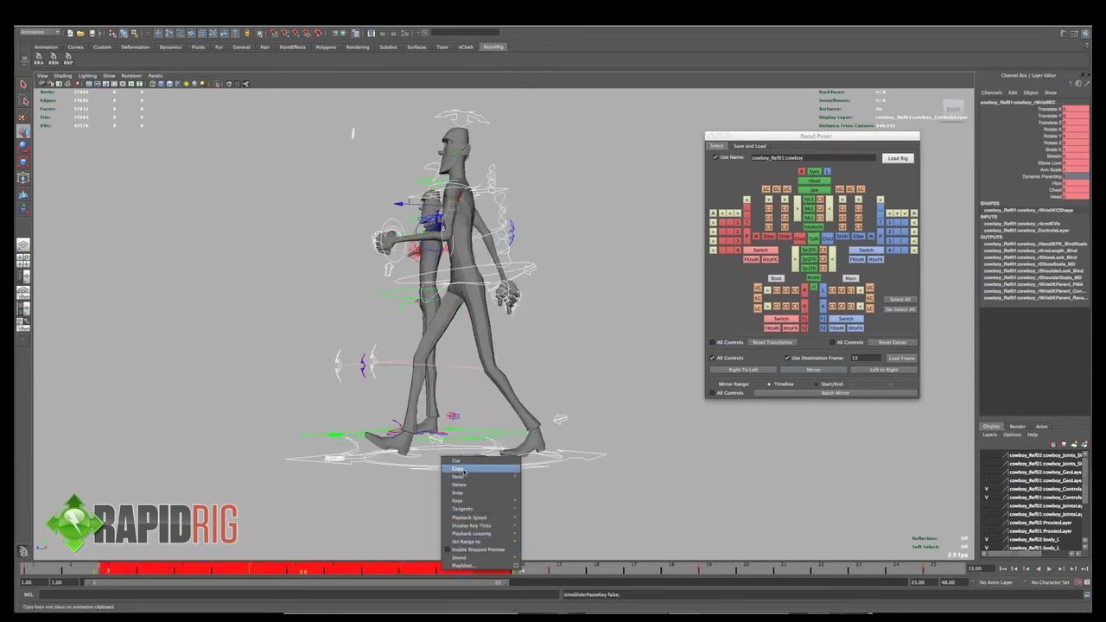
pyautogui.click(464, 471)
# - Delete the keys previously pasted between frames 15 and 25
pyautogui.click(560, 572)
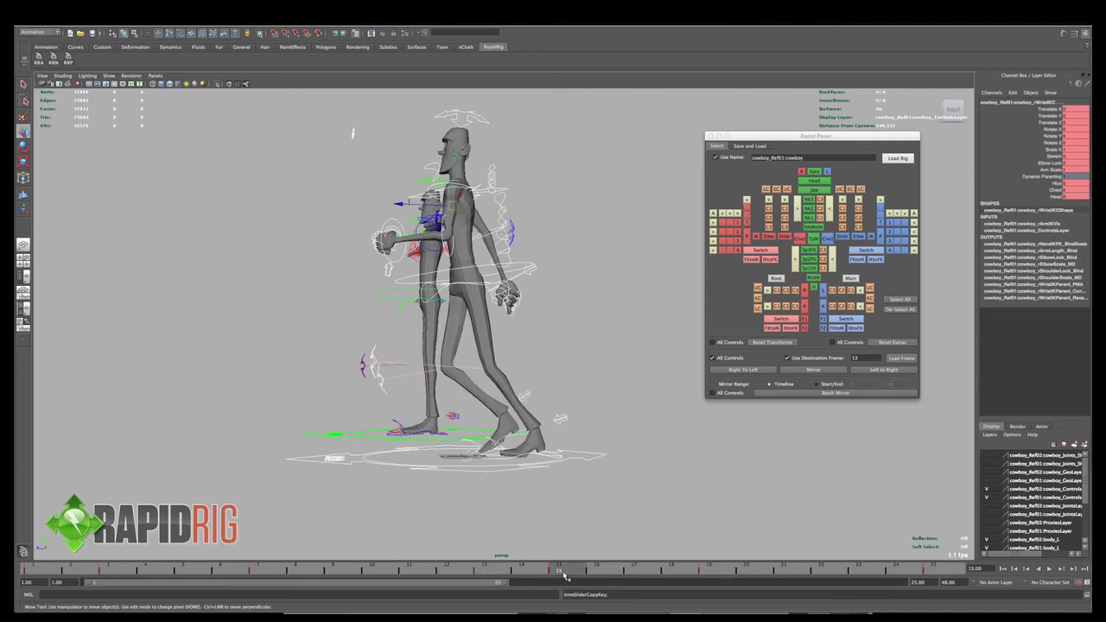
pyautogui.rightClick(560, 573)
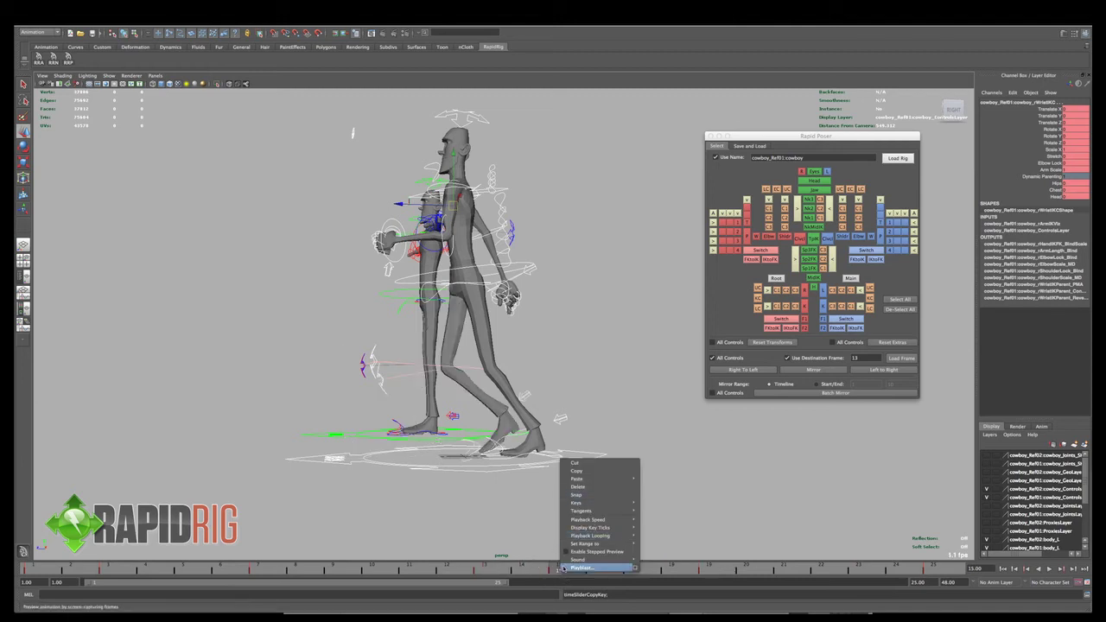
pyautogui.click(533, 574)
pyautogui.keyDown('shift'); pyautogui.moveTo(558, 572); pyautogui.dragTo(928, 570); pyautogui.keyUp('shift')
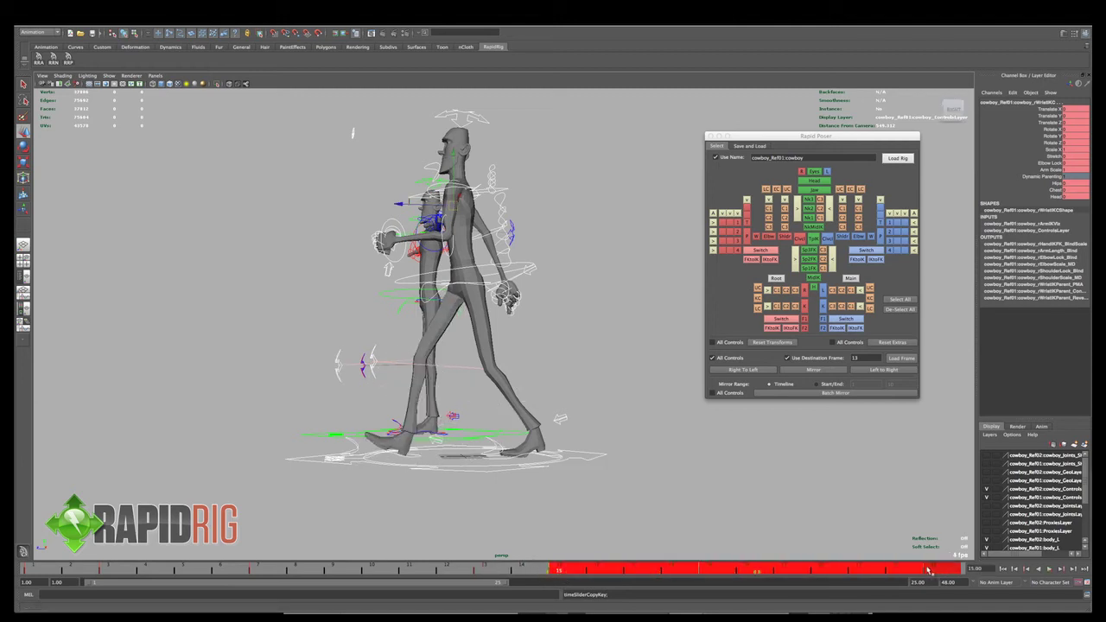
pyautogui.rightClick(927, 569)
pyautogui.click(941, 482)
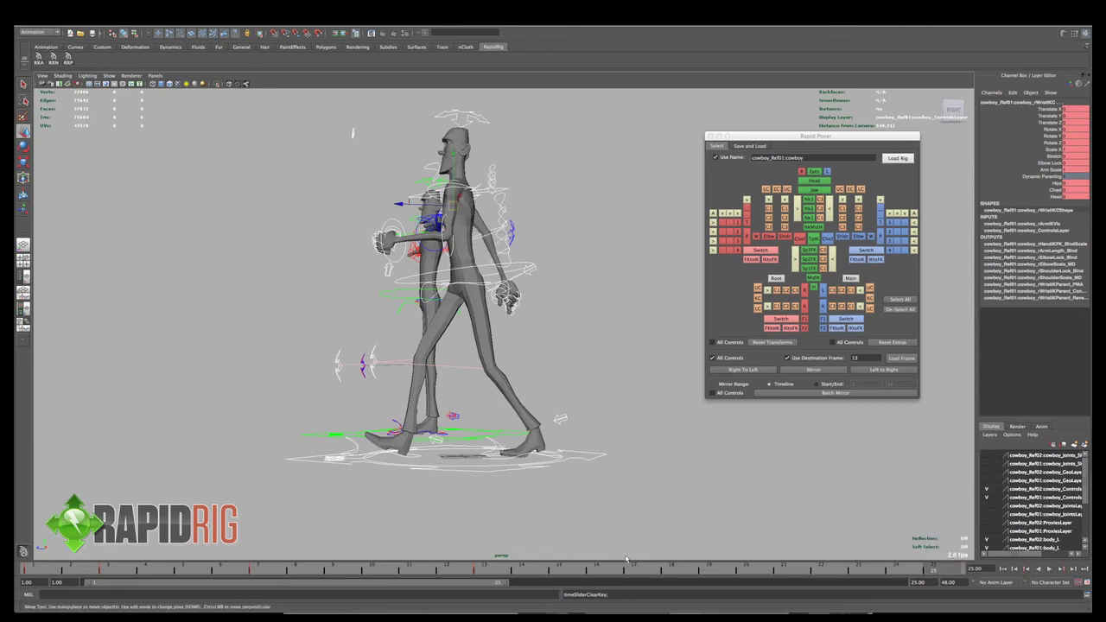
# - Paste the copied keys of all controls at frame 15 and play back the walk
pyautogui.doubleClick(574, 570)
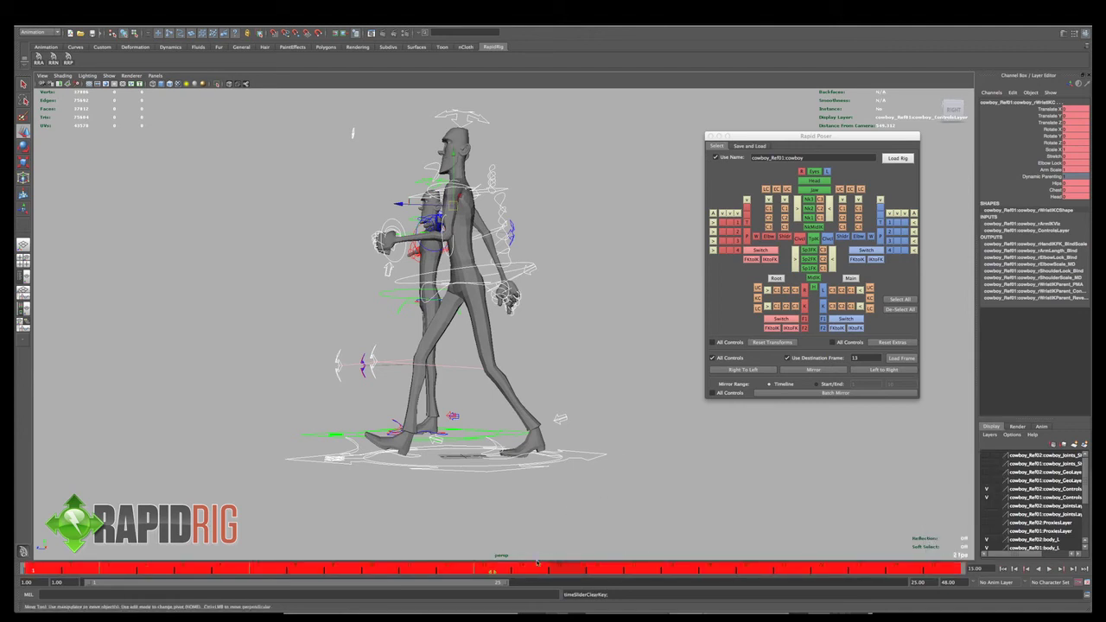
pyautogui.click(537, 565)
pyautogui.rightClick(567, 571)
pyautogui.moveTo(605, 476)
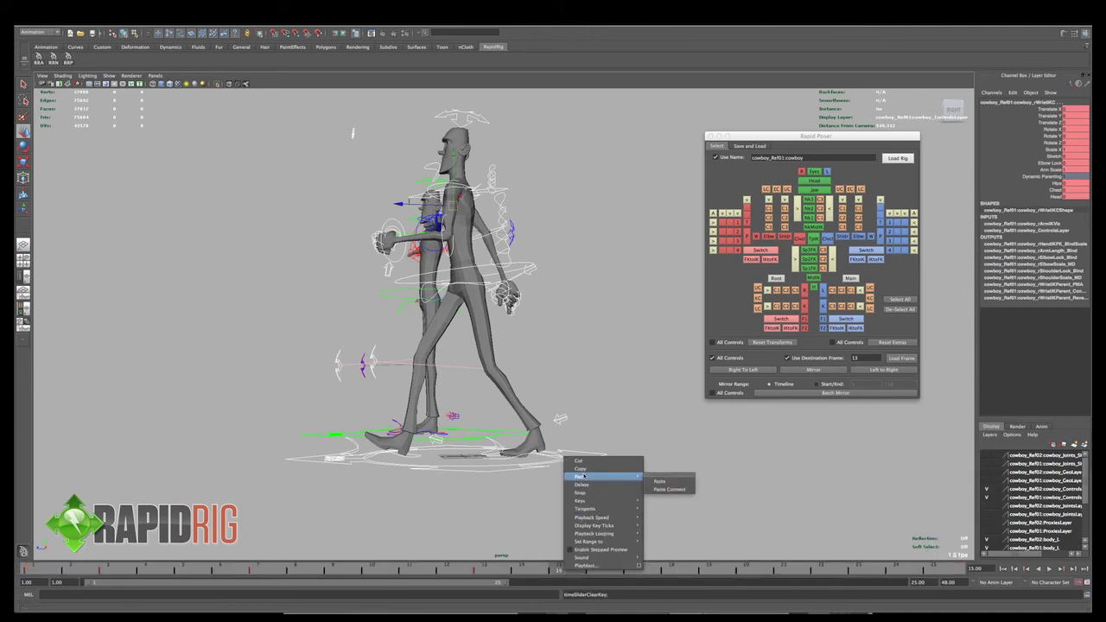
pyautogui.click(659, 480)
pyautogui.hotkey('alt', 'v')
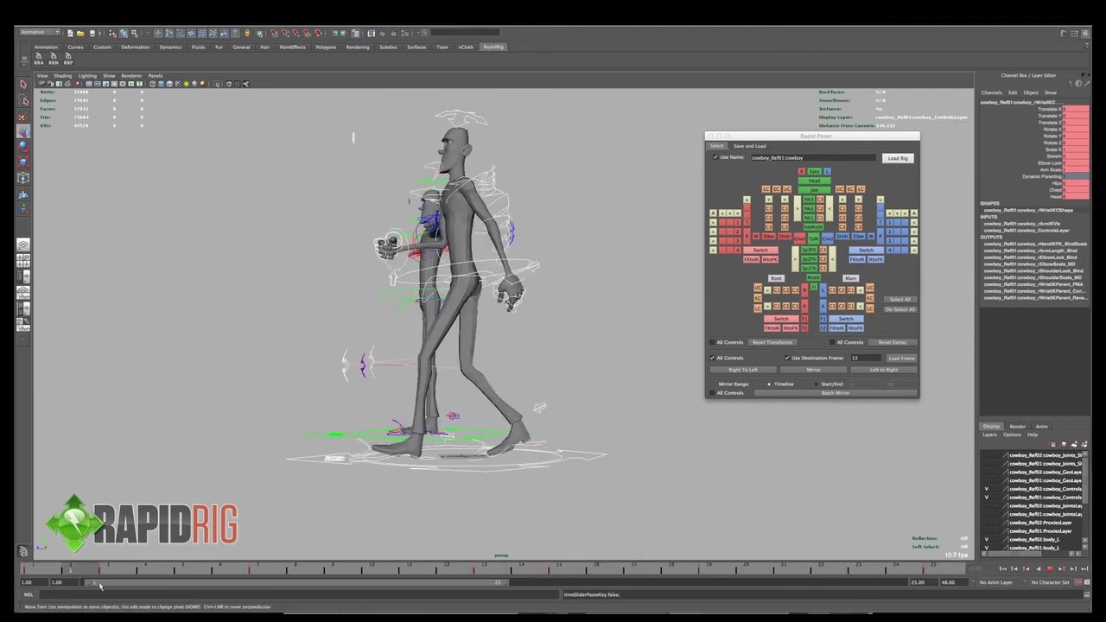
pyautogui.moveTo(814, 574); pyautogui.dragTo(572, 583)
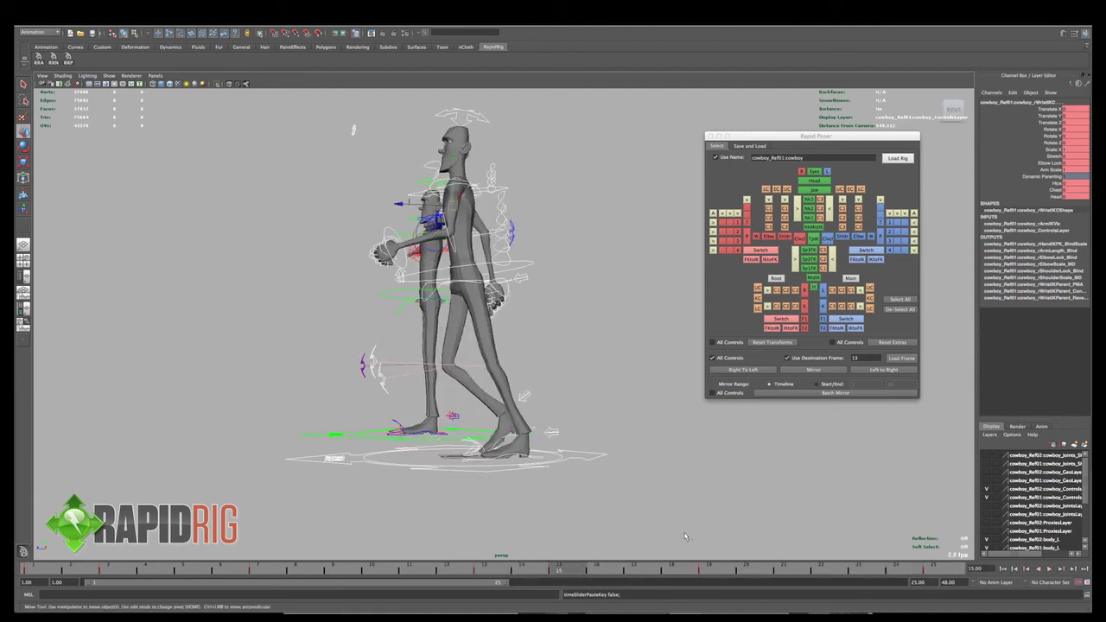
# - Set up Batch Mirror for all controls with a Start/End range over the pasted frames ending at 25, and save the scene
pyautogui.click(731, 393)
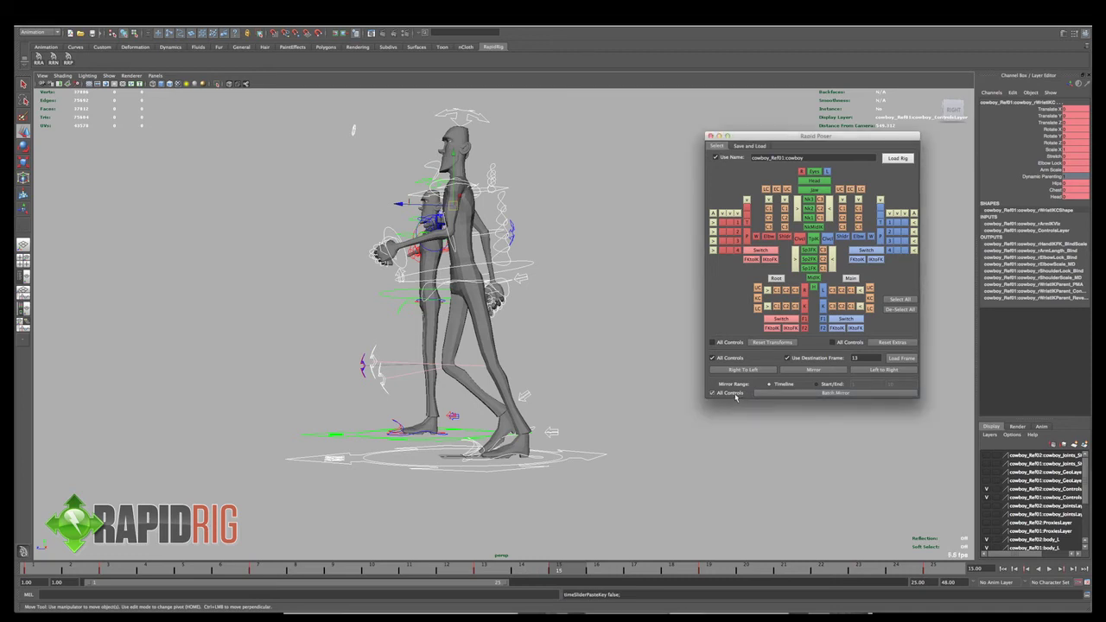
pyautogui.click(815, 384)
pyautogui.press('Tab')
pyautogui.keyDown('alt'); pyautogui.moveTo(636, 442); pyautogui.dragTo(625, 452); pyautogui.keyUp('alt')
pyautogui.click(628, 452)
pyautogui.hotkey('ctrl', 's')
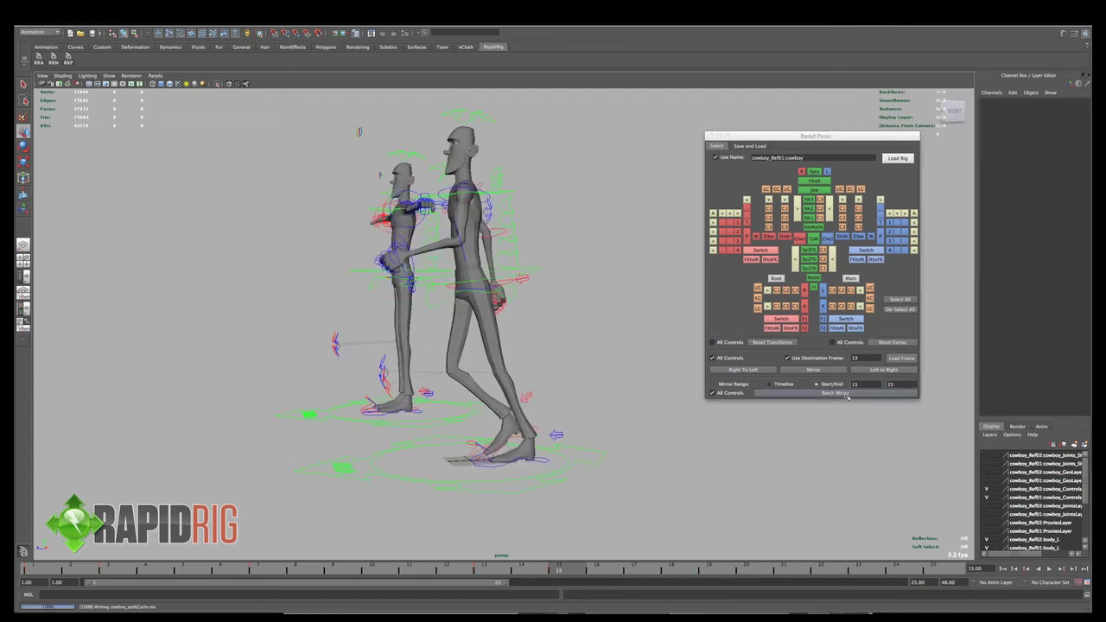
# - Run the batch mirror on the second half of the walk and play the full cycle from frame 1
pyautogui.click(863, 393)
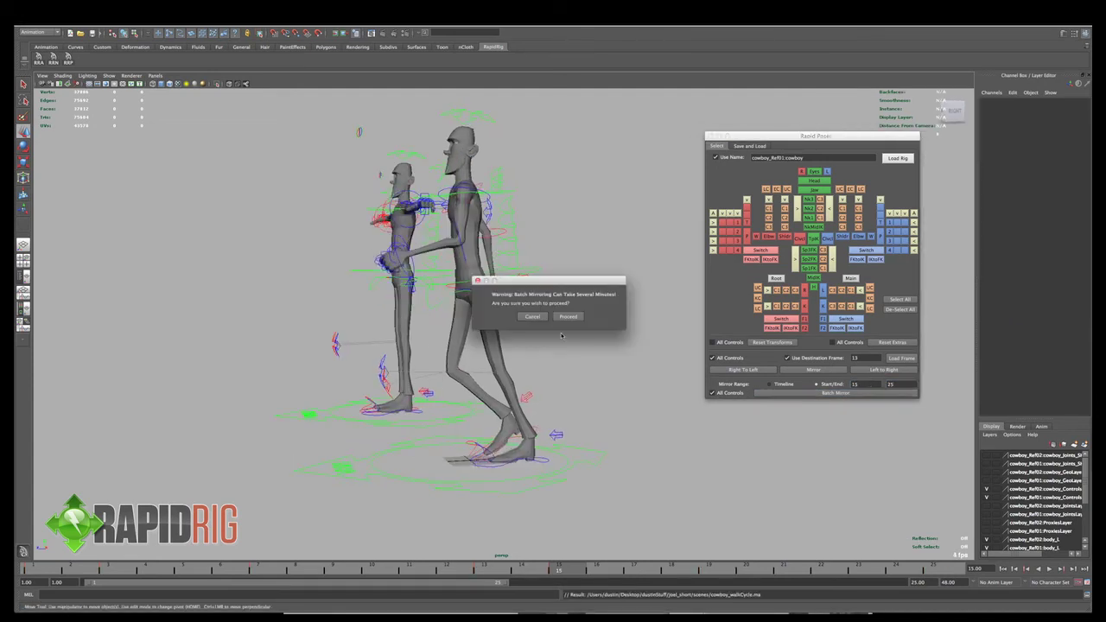
pyautogui.click(569, 316)
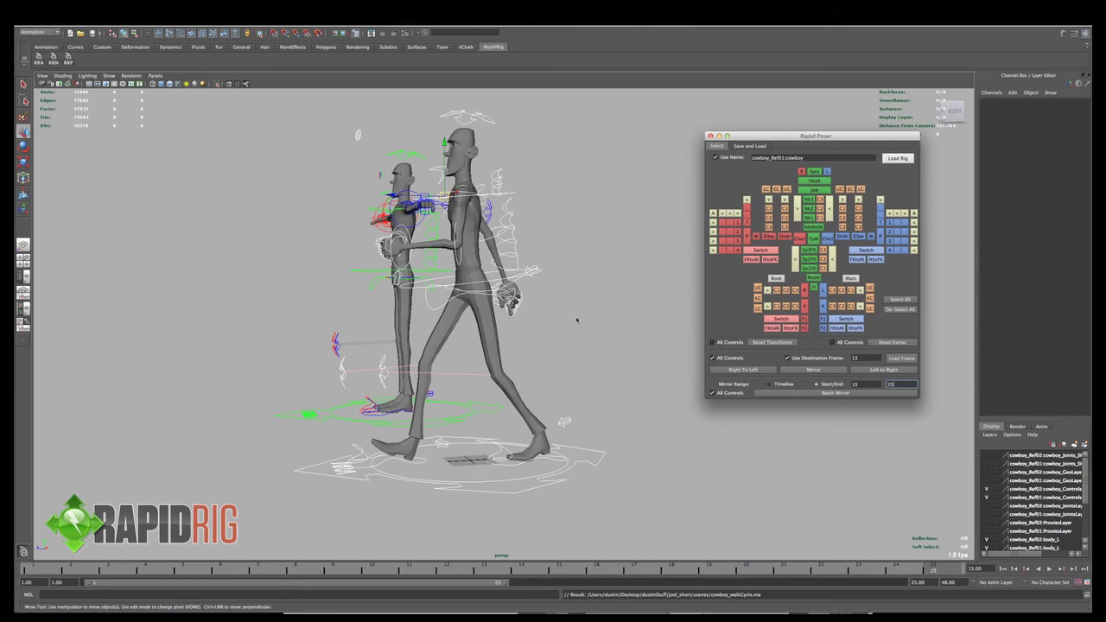
pyautogui.keyDown('alt'); pyautogui.moveTo(577, 343); pyautogui.dragTo(591, 371); pyautogui.keyUp('alt')
pyautogui.click(1002, 568)
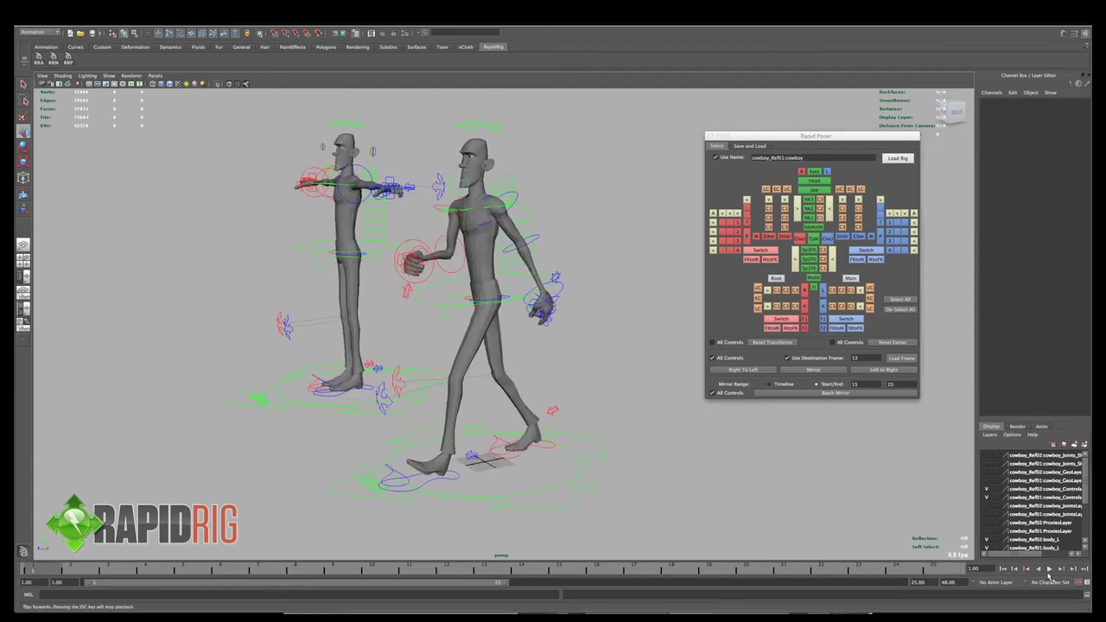
pyautogui.click(1048, 569)
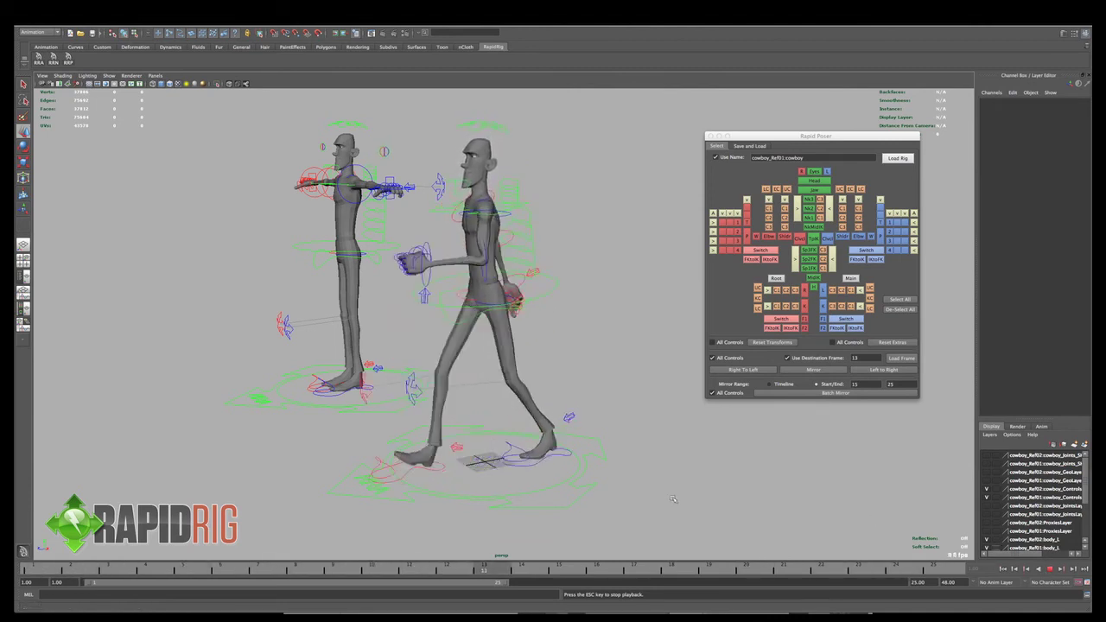
pyautogui.keyDown('alt'); pyautogui.moveTo(643, 483); pyautogui.dragTo(655, 481); pyautogui.keyUp('alt')
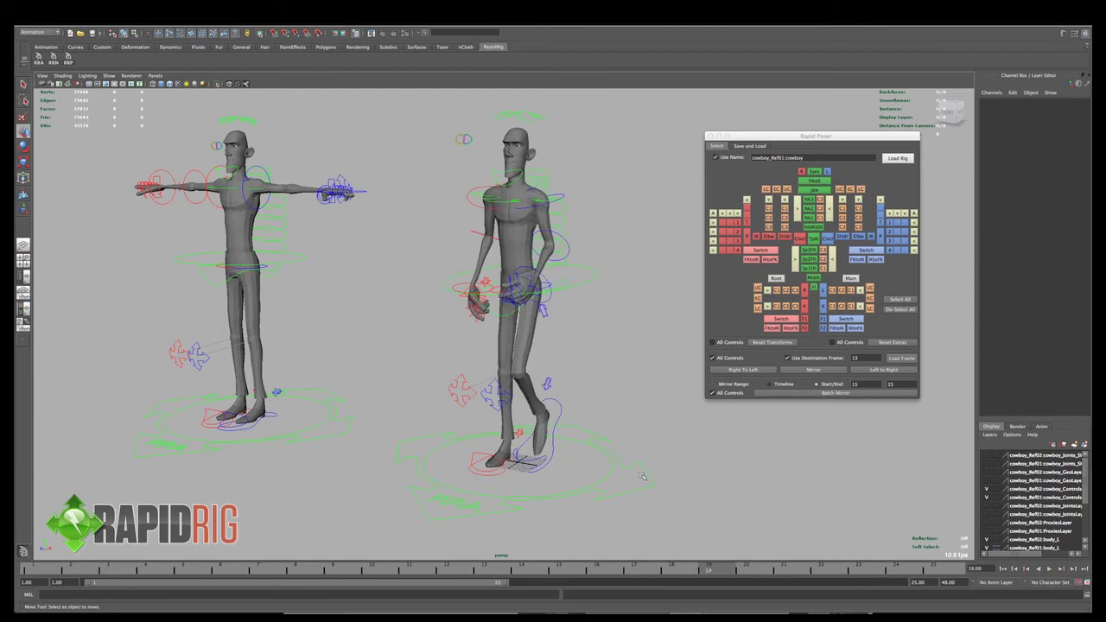
# - Play back the mirrored walk cycle and examine the motion from several angles around the character
pyautogui.keyDown('alt'); pyautogui.moveTo(644, 478); pyautogui.dragTo(616, 479); pyautogui.keyUp('alt')
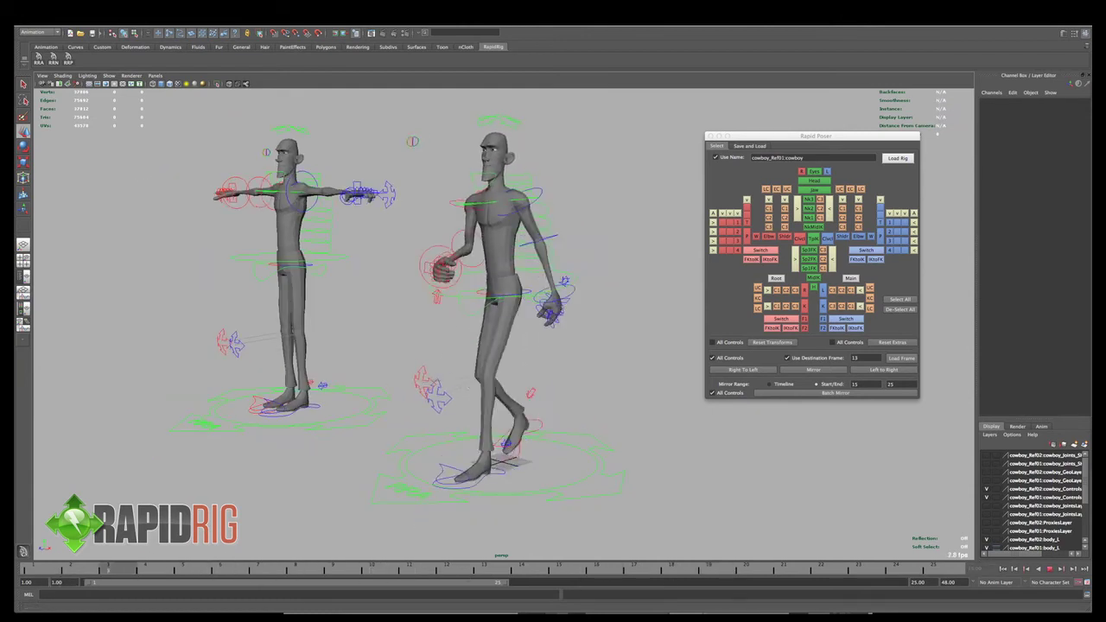
pyautogui.moveTo(616, 549)
pyautogui.keyDown('alt'); pyautogui.mouseDown()
pyautogui.moveTo(574, 520)
pyautogui.moveTo(602, 553)
pyautogui.mouseUp(); pyautogui.keyUp('alt')
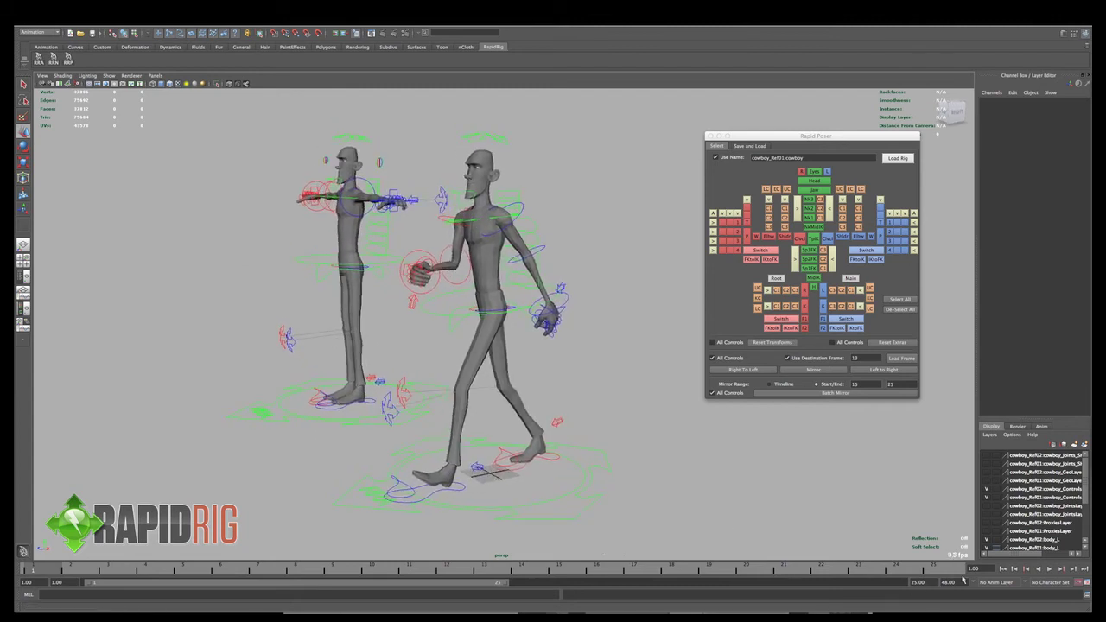
pyautogui.click(1048, 569)
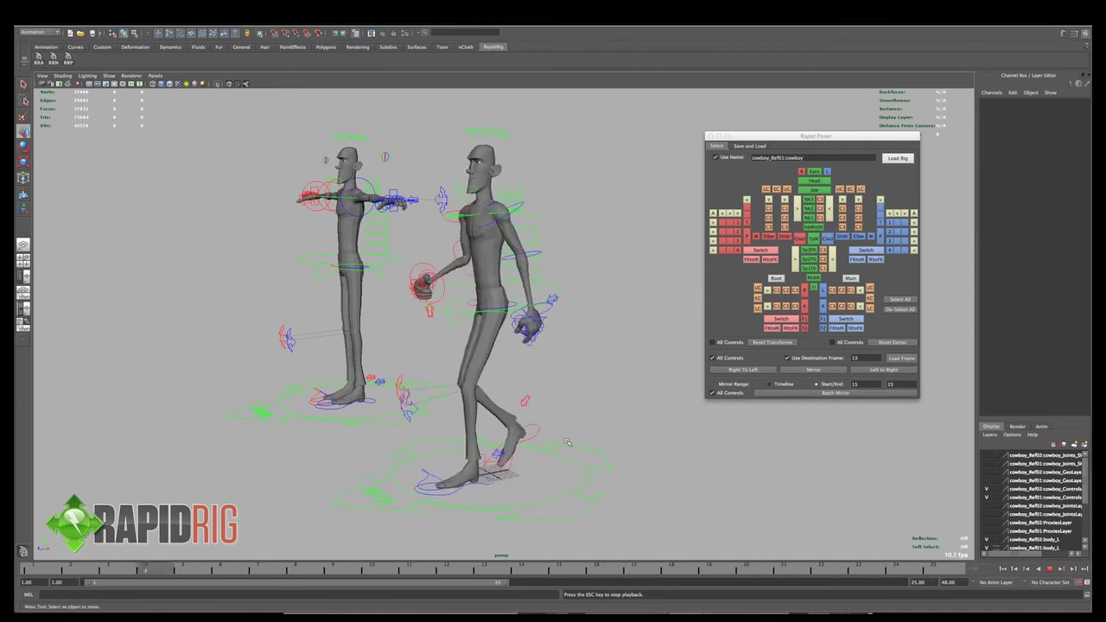
pyautogui.keyDown('alt'); pyautogui.moveTo(566, 442); pyautogui.dragTo(585, 413); pyautogui.keyUp('alt')
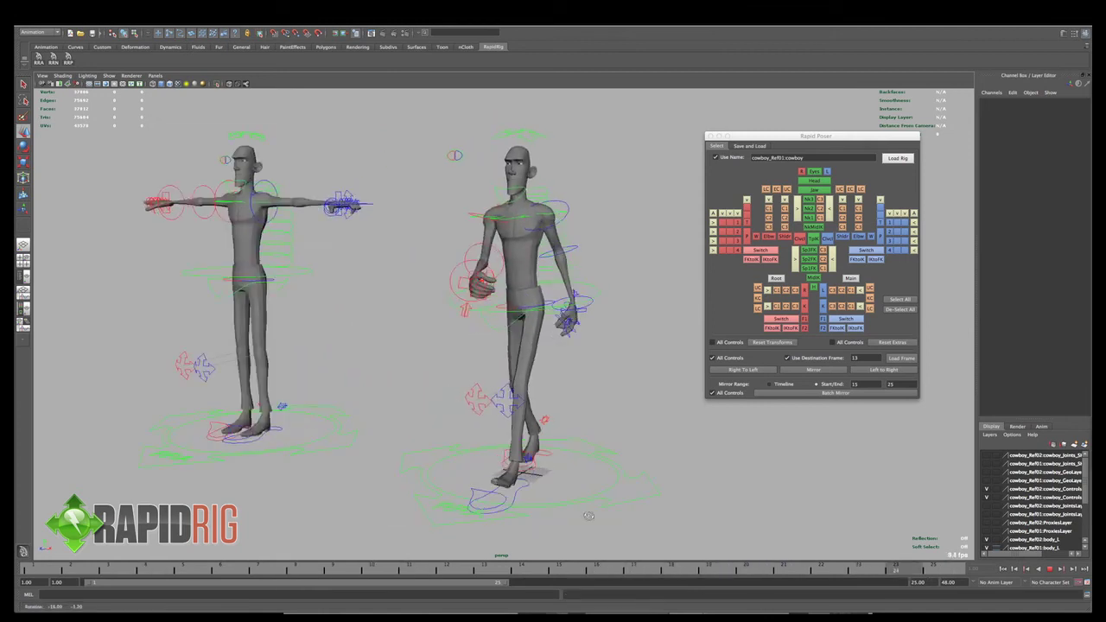
pyautogui.click(1004, 570)
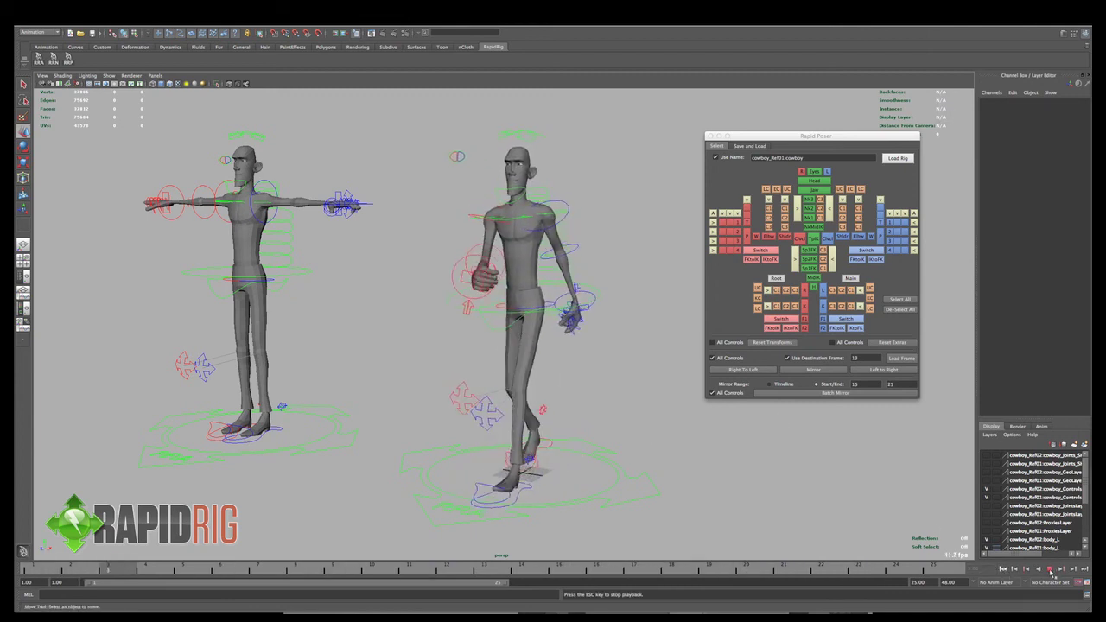
pyautogui.click(1049, 569)
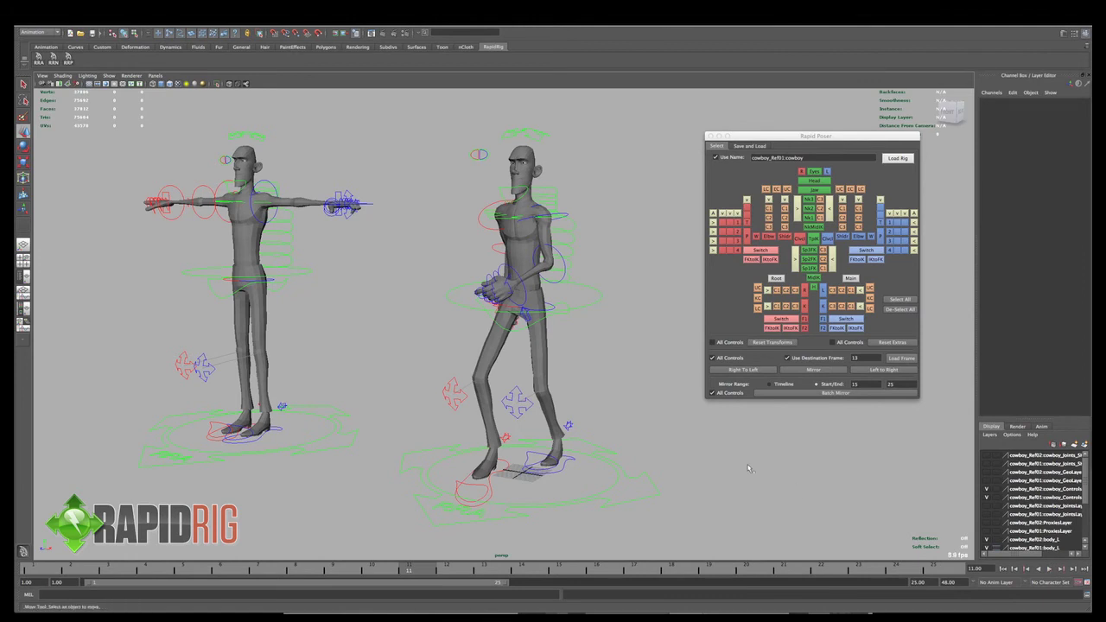
# - Try to rotate the left shoulder FK control of the T-posed rig
pyautogui.keyDown('alt'); pyautogui.moveTo(639, 444); pyautogui.dragTo(646, 446); pyautogui.keyUp('alt')
pyautogui.keyDown('alt'); pyautogui.moveTo(592, 339); pyautogui.dragTo(599, 362, button='middle'); pyautogui.keyUp('alt')
pyautogui.keyDown('alt'); pyautogui.moveTo(561, 336); pyautogui.dragTo(615, 355); pyautogui.keyUp('alt')
pyautogui.keyDown('alt'); pyautogui.moveTo(264, 242); pyautogui.dragTo(409, 247, button='middle'); pyautogui.keyUp('alt')
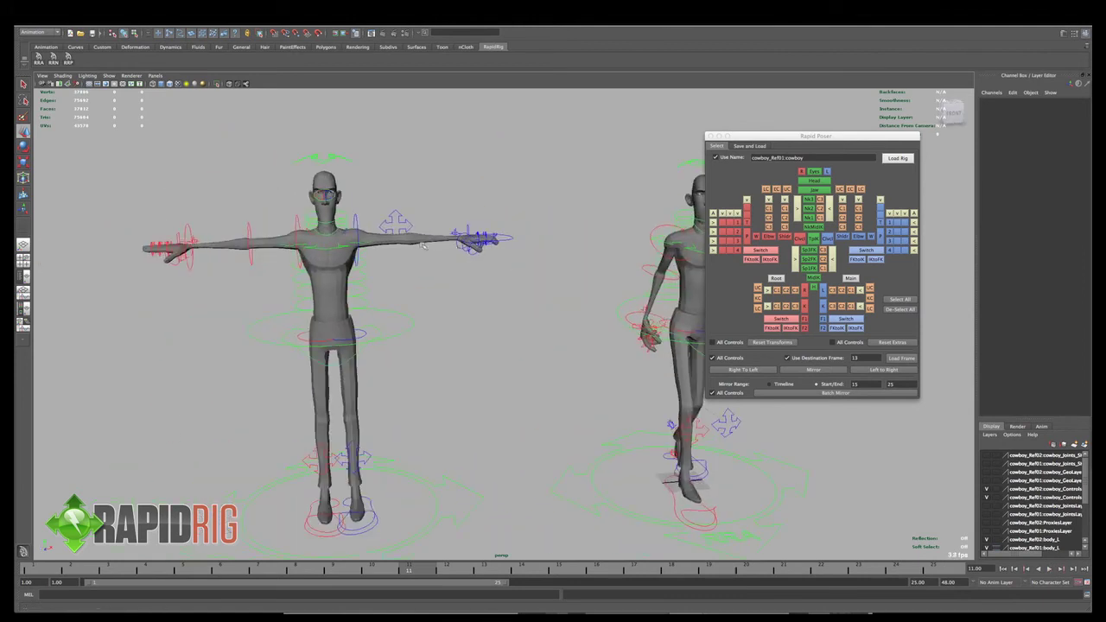
pyautogui.moveTo(409, 248)
pyautogui.keyDown('alt'); pyautogui.mouseDown()
pyautogui.moveTo(395, 233)
pyautogui.moveTo(392, 246)
pyautogui.mouseUp(); pyautogui.keyUp('alt')
pyautogui.click(350, 210)
pyautogui.press('e')
pyautogui.hotkey('ctrl', 'z')
pyautogui.keyDown('alt'); pyautogui.moveTo(505, 241); pyautogui.dragTo(508, 252); pyautogui.keyUp('alt')
pyautogui.press('q')
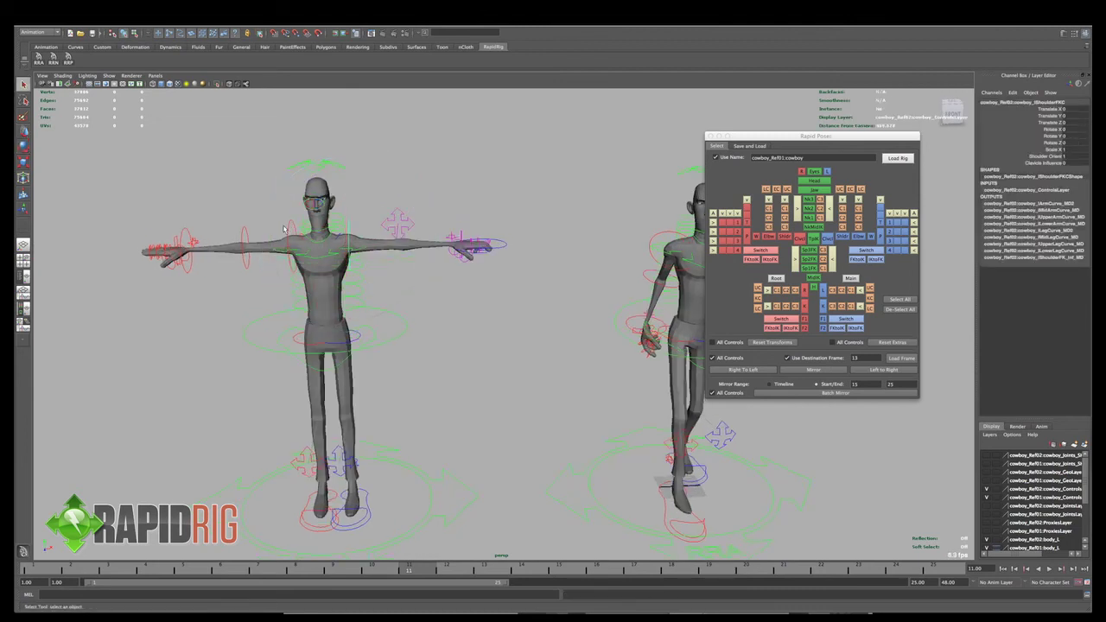
# - Rotate the T-posed rig's right shoulder FK control to lower the arm and bend its right elbow
pyautogui.click(290, 228)
pyautogui.press('e')
pyautogui.moveTo(278, 217); pyautogui.dragTo(260, 256)
pyautogui.press('q')
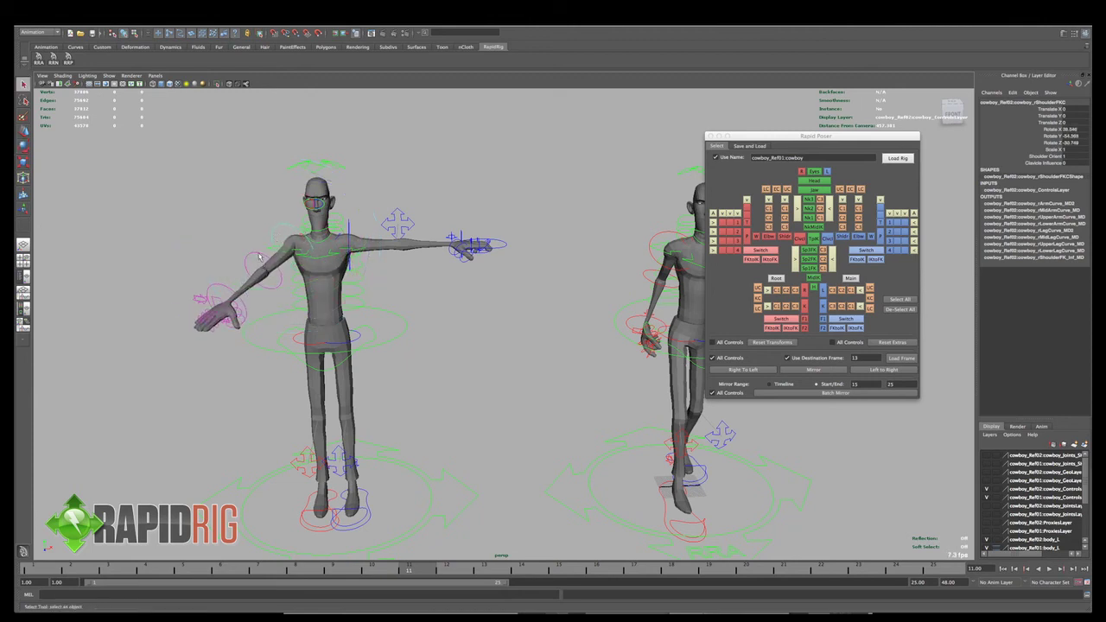
pyautogui.click(255, 260)
pyautogui.press('e')
pyautogui.moveTo(270, 306); pyautogui.dragTo(324, 294)
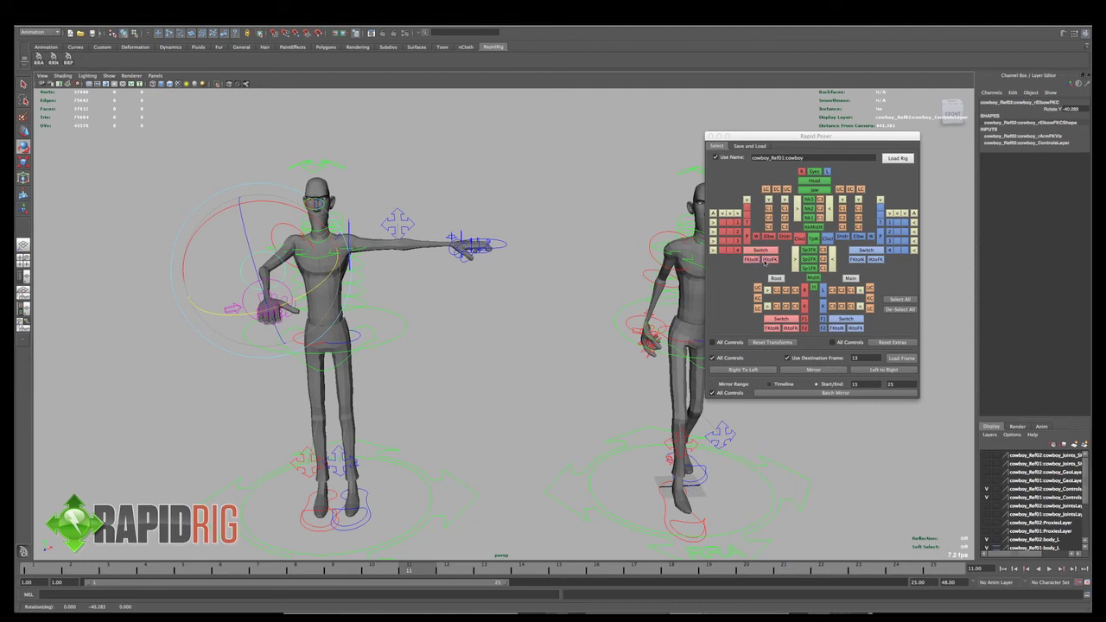
# - Try the IKtoFK match for the right arm and undo it back to the bent elbow pose
pyautogui.click(769, 260)
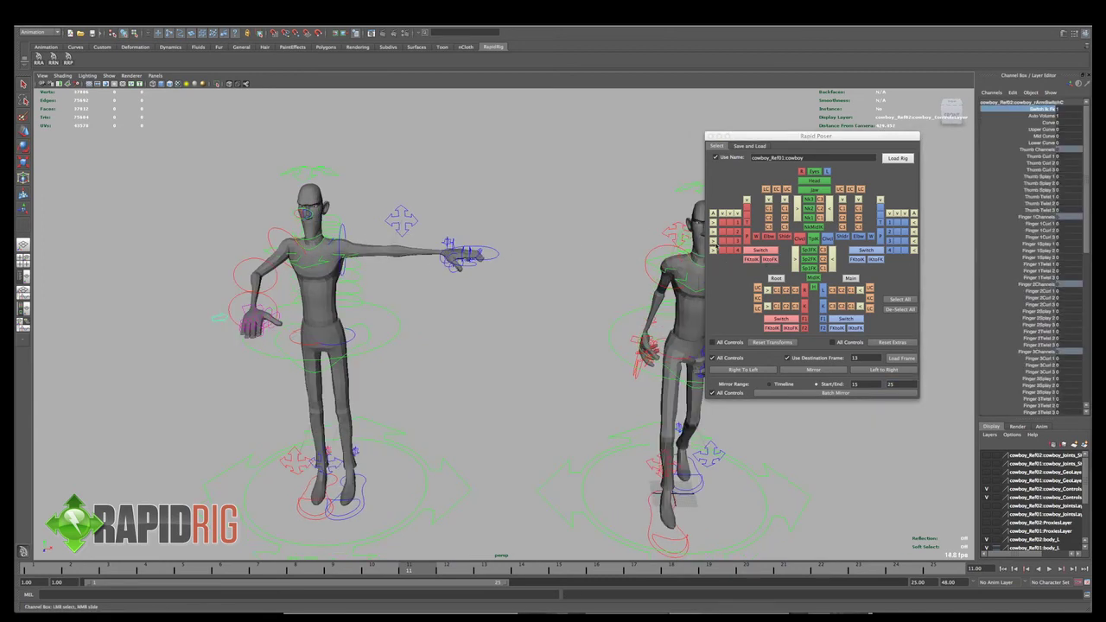
pyautogui.keyDown('alt'); pyautogui.moveTo(621, 332); pyautogui.dragTo(578, 340); pyautogui.keyUp('alt')
pyautogui.click(545, 328)
pyautogui.hotkey('ctrl', 'z')
pyautogui.hotkey('ctrl', 'z')
pyautogui.hotkey('ctrl', 'z')
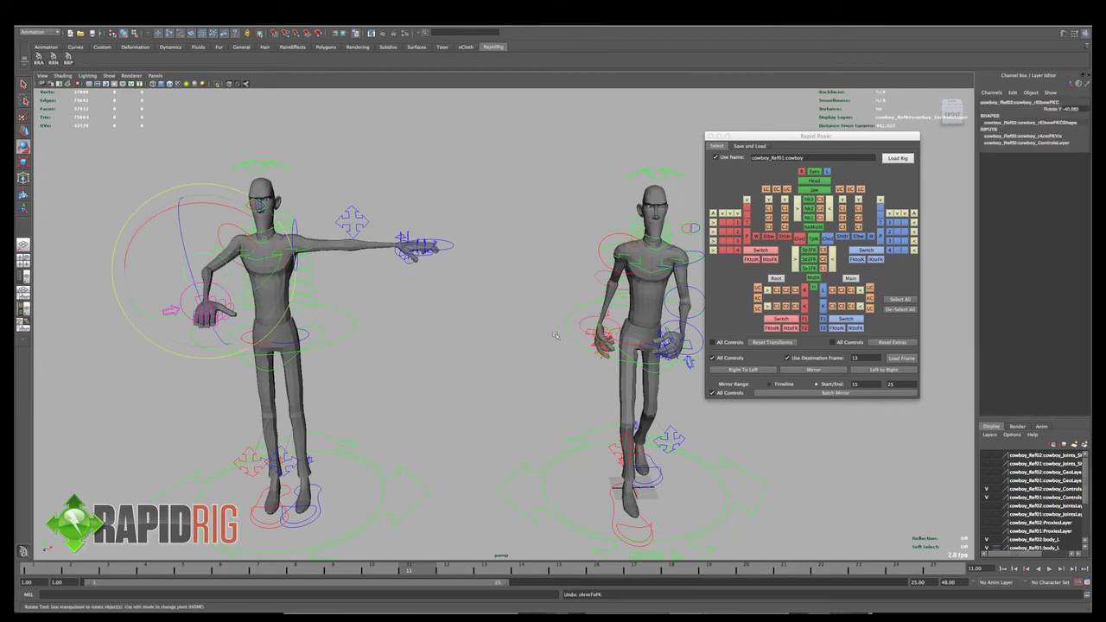
# - Select the stationary rig's root control and load that rig into Rapid Poser as cowboy_Ref02:cowboy
pyautogui.keyDown('alt'); pyautogui.moveTo(559, 336); pyautogui.dragTo(620, 339, button='middle'); pyautogui.keyUp('alt')
pyautogui.click(571, 318)
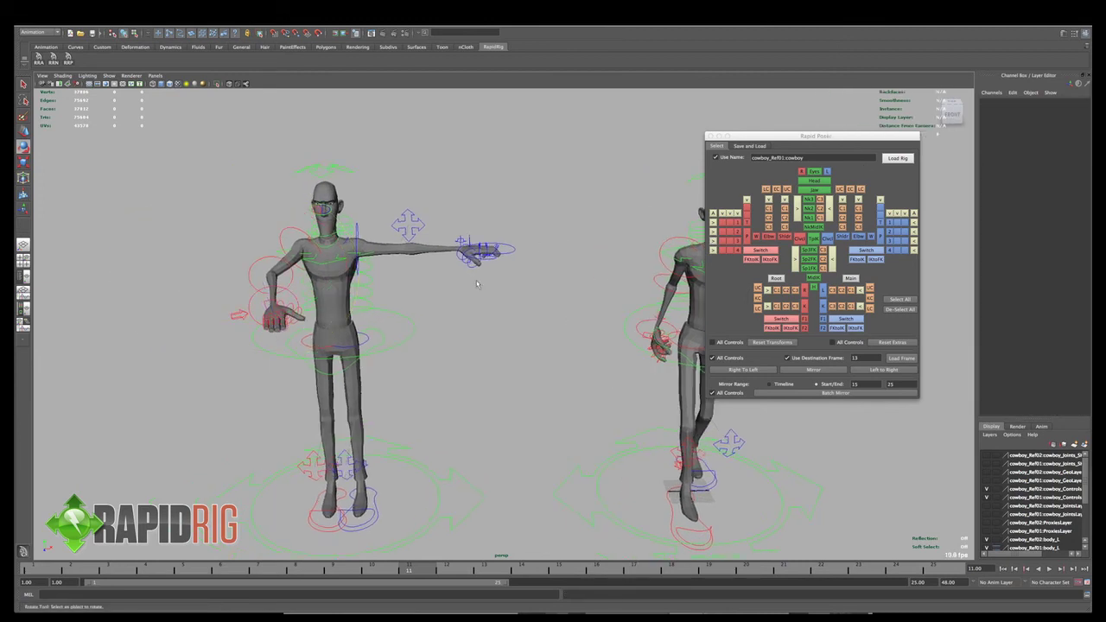
pyautogui.click(405, 327)
pyautogui.click(895, 158)
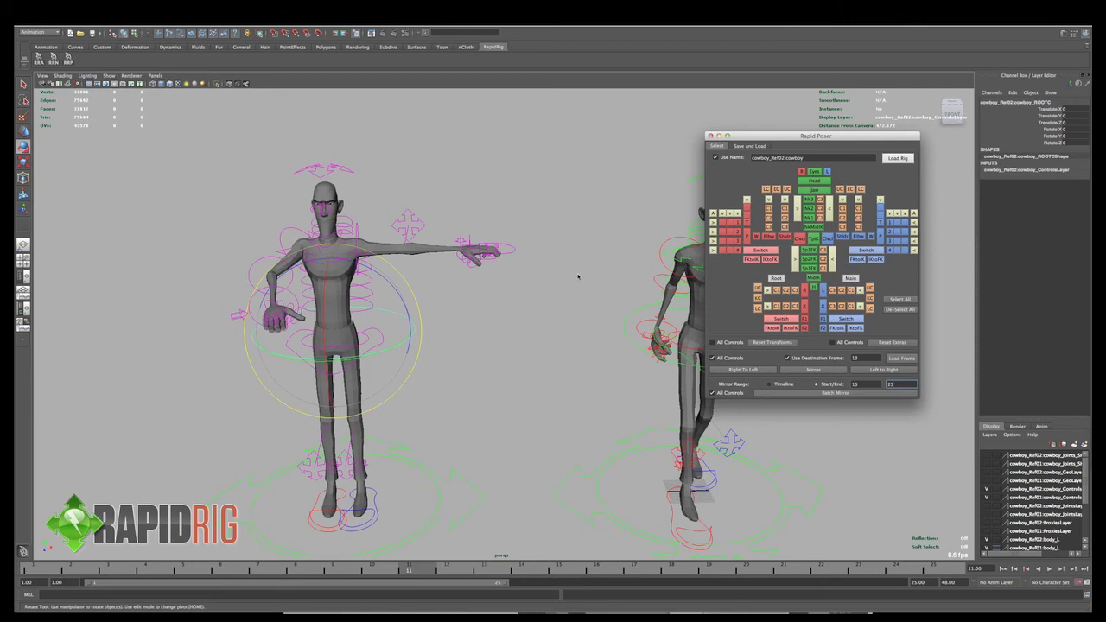
# - Try the FKtoIK match on the right arm of the loaded rig and undo it
pyautogui.keyDown('alt'); pyautogui.moveTo(578, 276); pyautogui.dragTo(572, 277); pyautogui.keyUp('alt')
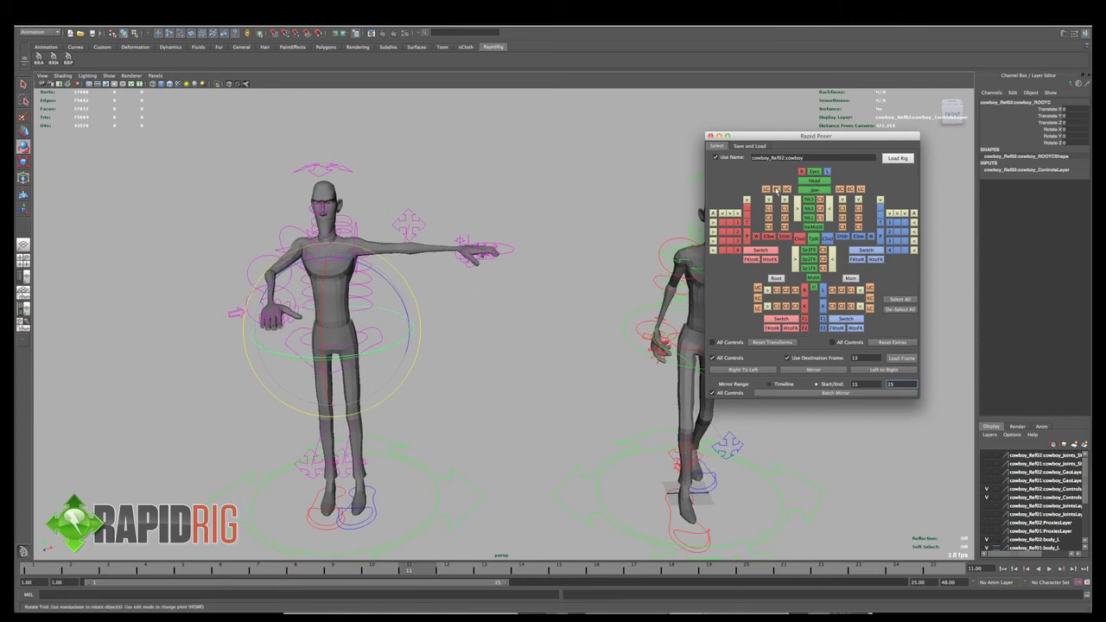
pyautogui.click(754, 262)
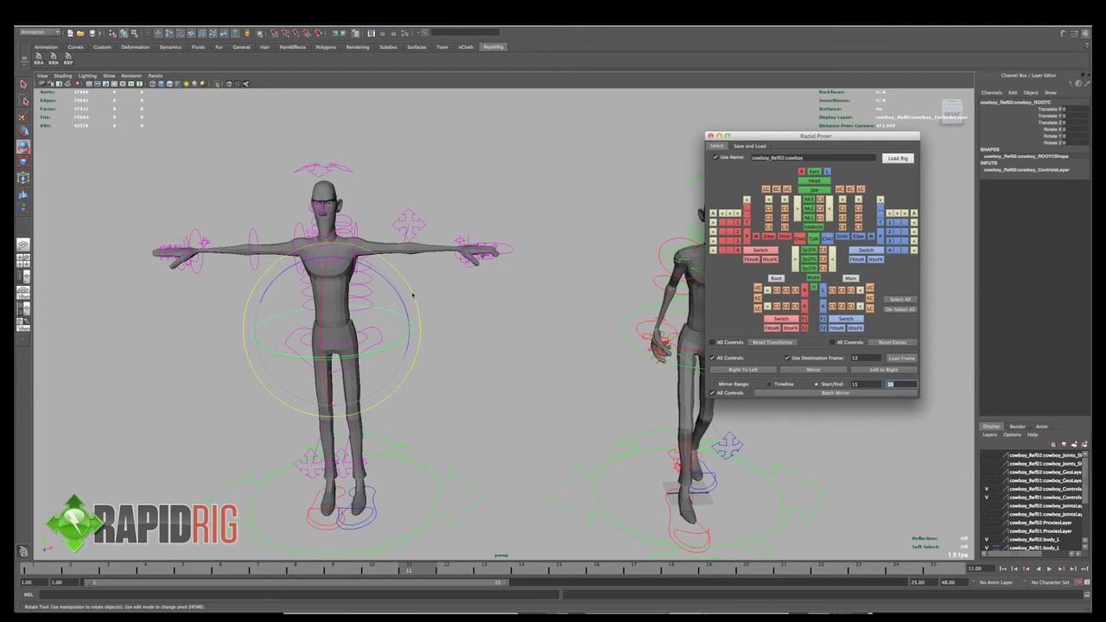
pyautogui.hotkey('ctrl', 'z')
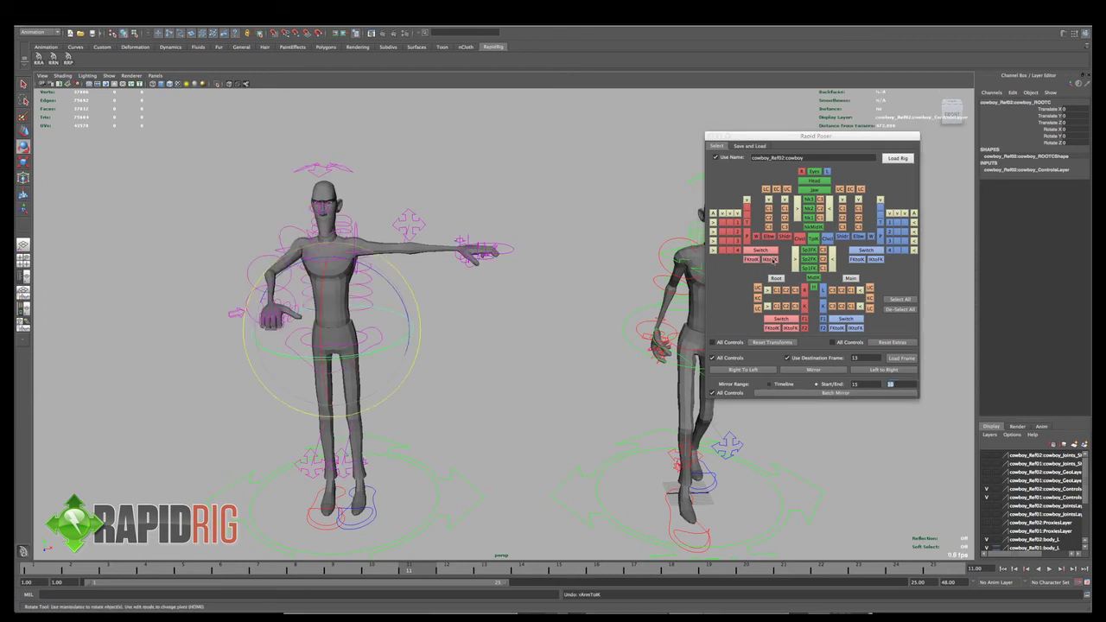
# - Match the right arm's IK controls to its FK pose with IKtoFK and select the right wrist IK control
pyautogui.click(773, 260)
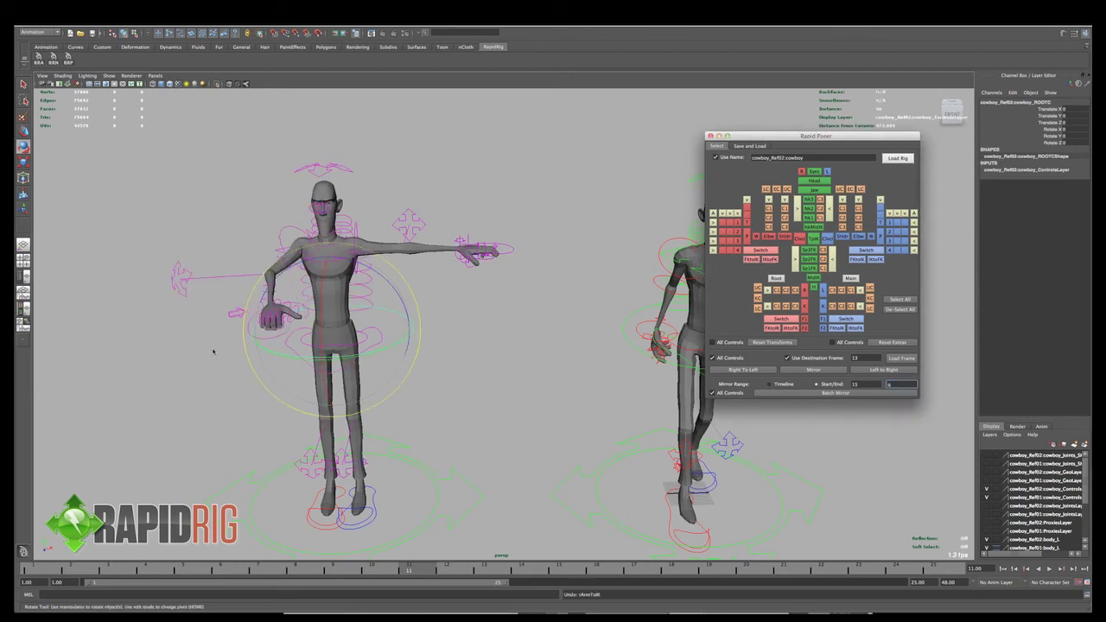
pyautogui.click(251, 354)
pyautogui.click(261, 320)
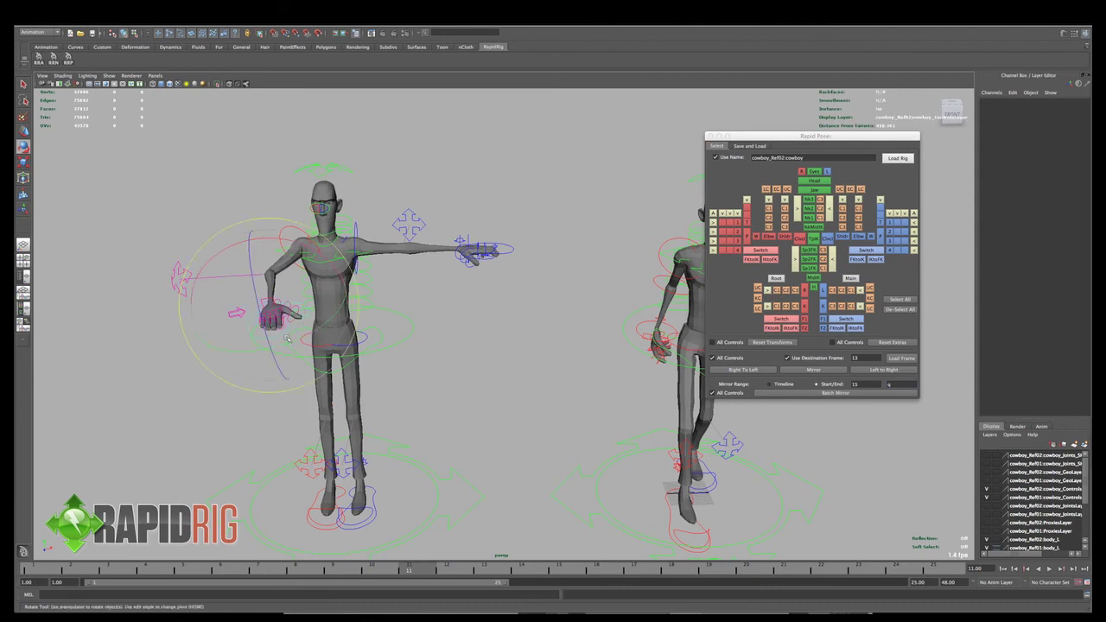
pyautogui.press('w')
pyautogui.press('q')
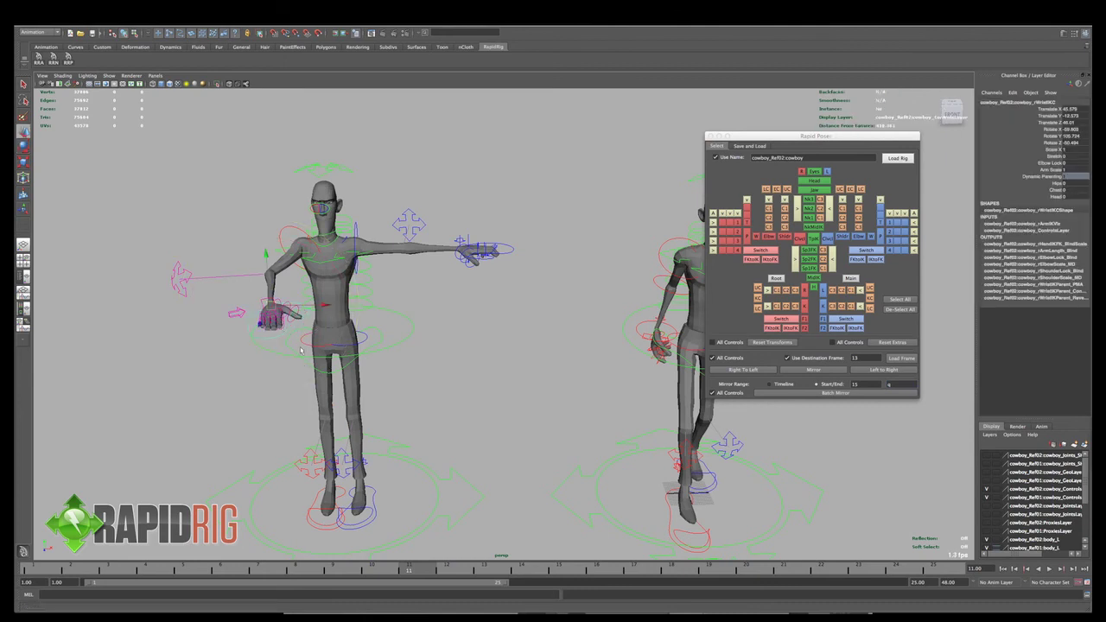
# - Switch the right arm back to FK with its Switch Ik Fk attribute and raise the arm by rotating the shoulder control
pyautogui.click(236, 313)
pyautogui.click(1041, 109)
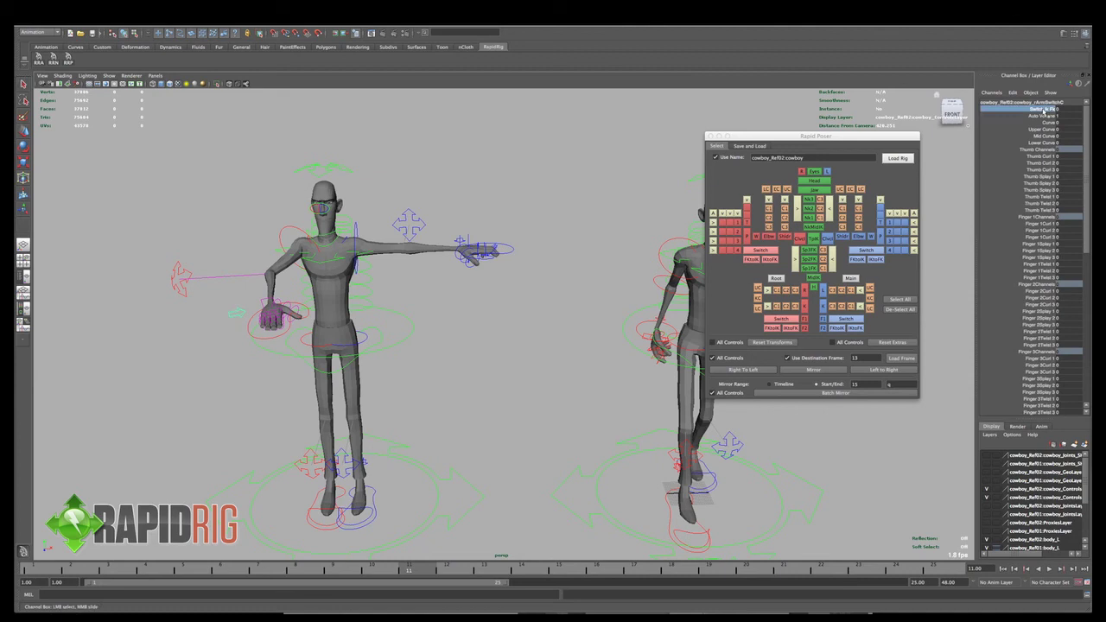
pyautogui.moveTo(502, 138); pyautogui.dragTo(543, 146, button='middle')
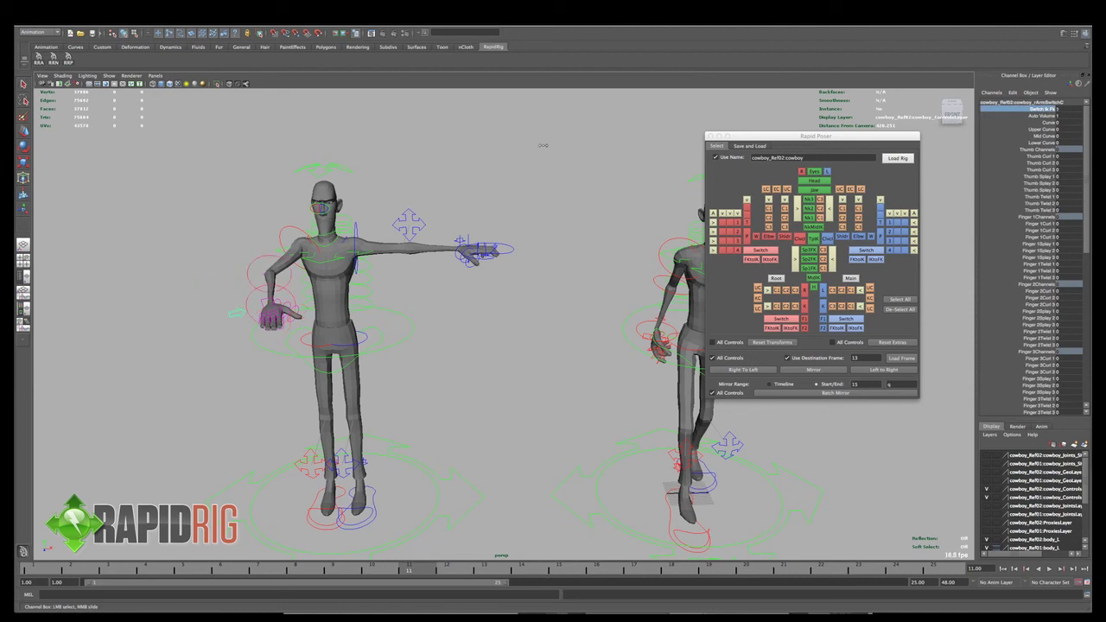
pyautogui.click(292, 229)
pyautogui.press('e')
pyautogui.moveTo(292, 229)
pyautogui.mouseDown()
pyautogui.moveTo(289, 250)
pyautogui.moveTo(276, 229)
pyautogui.moveTo(283, 238)
pyautogui.mouseUp()
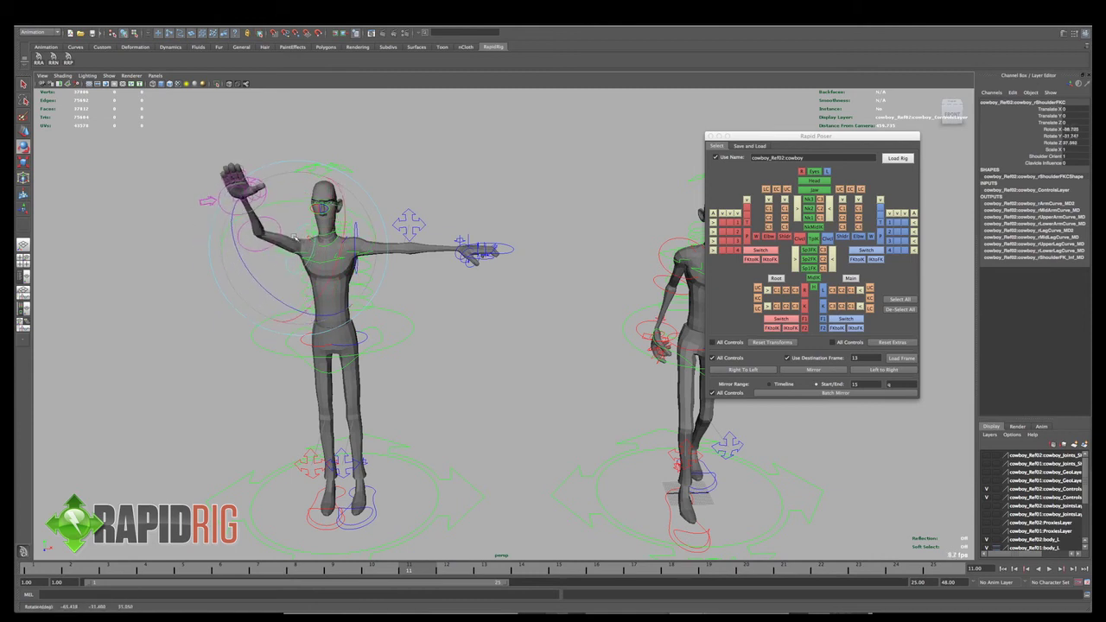
# - Move the left wrist IK control inward and down to bend the left arm, and rotate the hand
pyautogui.click(489, 252)
pyautogui.press('w')
pyautogui.moveTo(489, 252); pyautogui.dragTo(431, 252)
pyautogui.press('e')
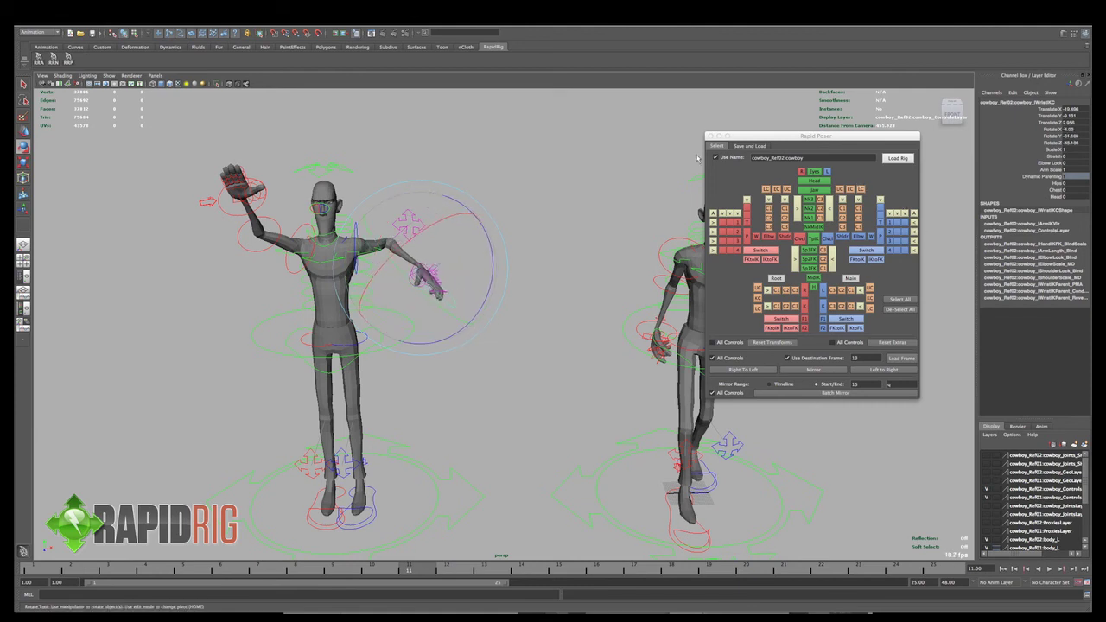
# - Turn off Use Name in Rapid Poser and match the left arm's FK controls to its IK pose with FKtoIK
pyautogui.click(736, 159)
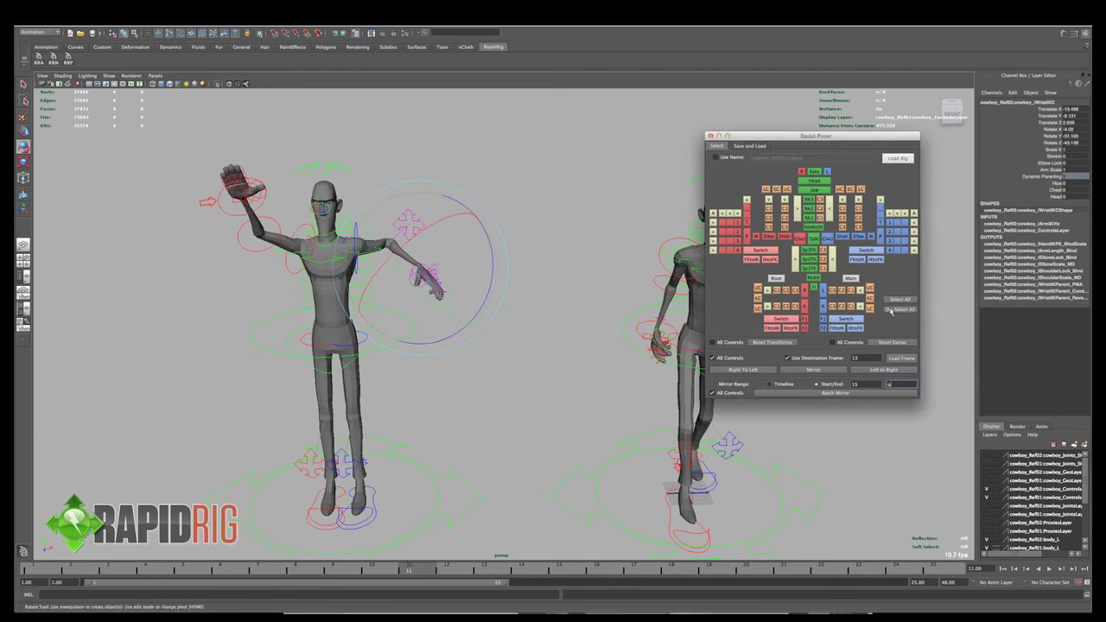
pyautogui.click(860, 263)
pyautogui.keyDown('alt'); pyautogui.moveTo(493, 261); pyautogui.dragTo(504, 256); pyautogui.keyUp('alt')
pyautogui.click(518, 182)
# - Try rotating the left shoulder FK control and undo the rotation
pyautogui.click(371, 235)
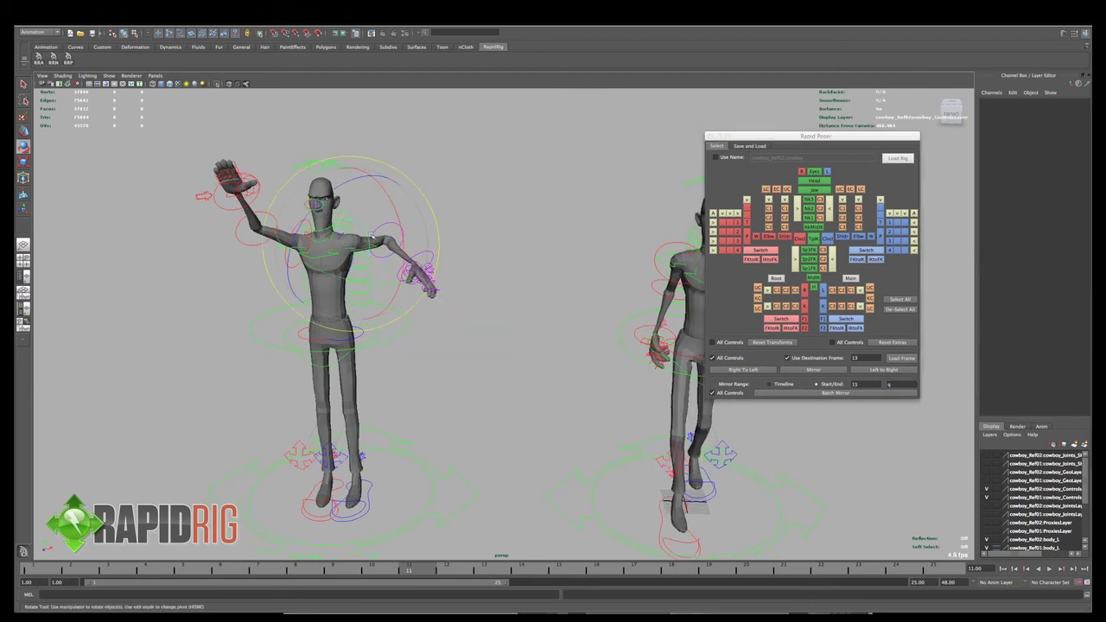
pyautogui.moveTo(372, 223); pyautogui.dragTo(423, 222)
pyautogui.hotkey('ctrl', 'z')
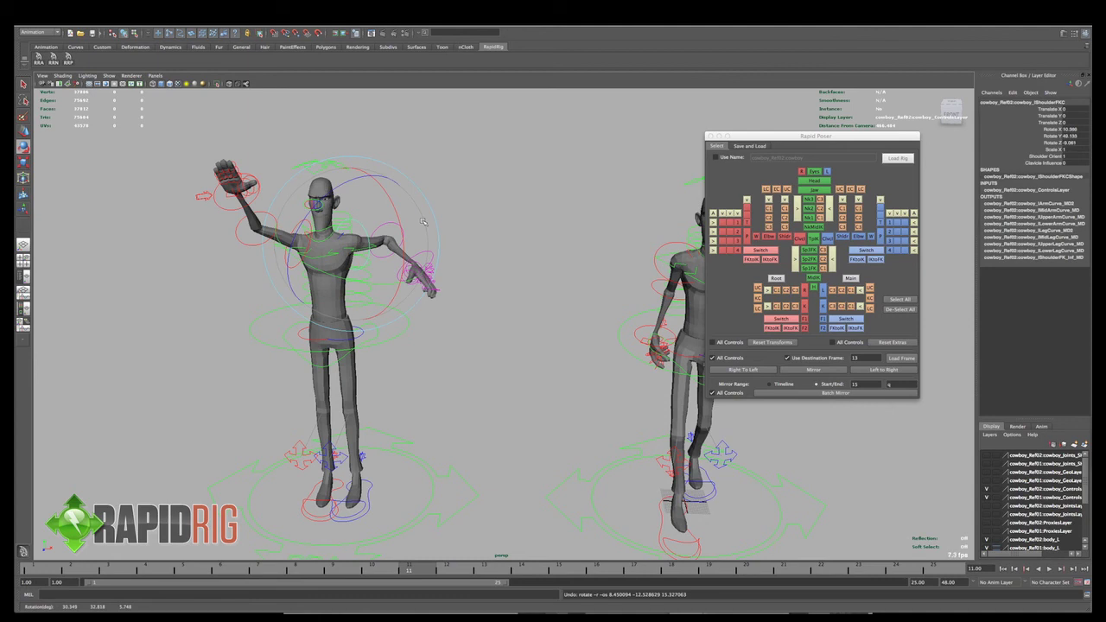
# - Select the walking rig's root control and enable Save Translate, Save Rotate and Save Scale for the main control in the pose saving options
pyautogui.keyDown('alt'); pyautogui.moveTo(518, 300); pyautogui.dragTo(489, 294); pyautogui.keyUp('alt')
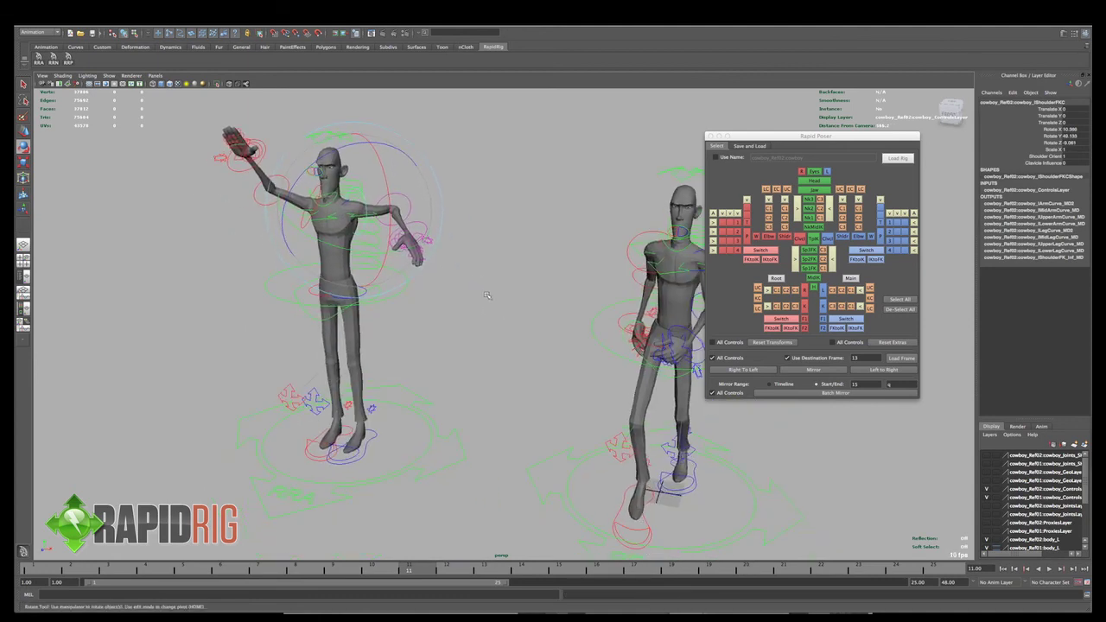
pyautogui.keyDown('alt'); pyautogui.moveTo(528, 314); pyautogui.dragTo(490, 299, button='middle'); pyautogui.keyUp('alt')
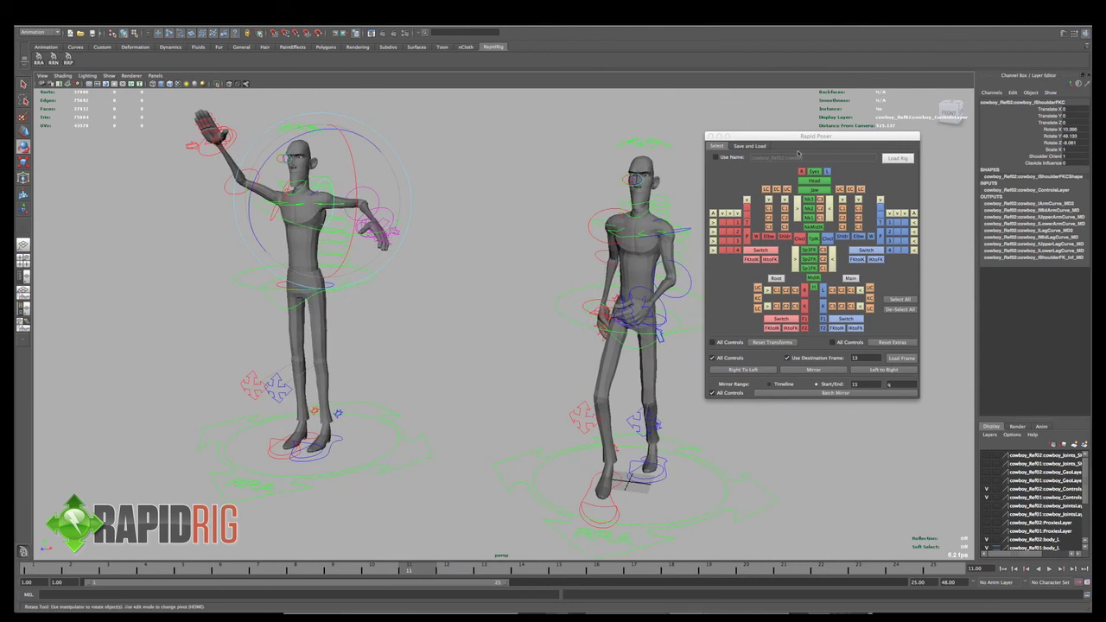
pyautogui.click(754, 146)
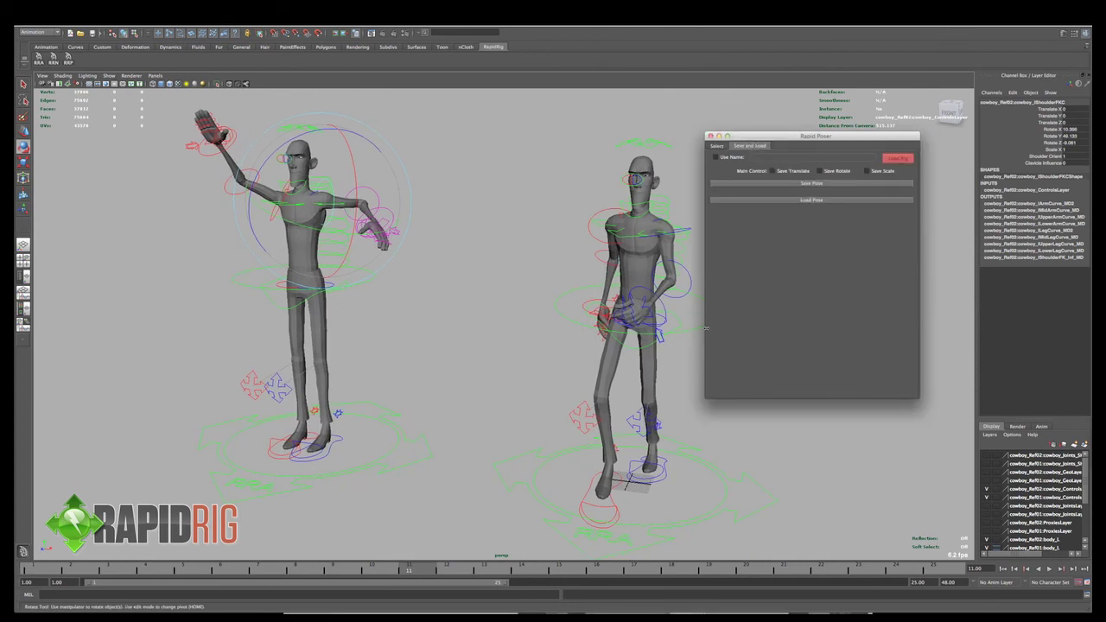
pyautogui.click(690, 321)
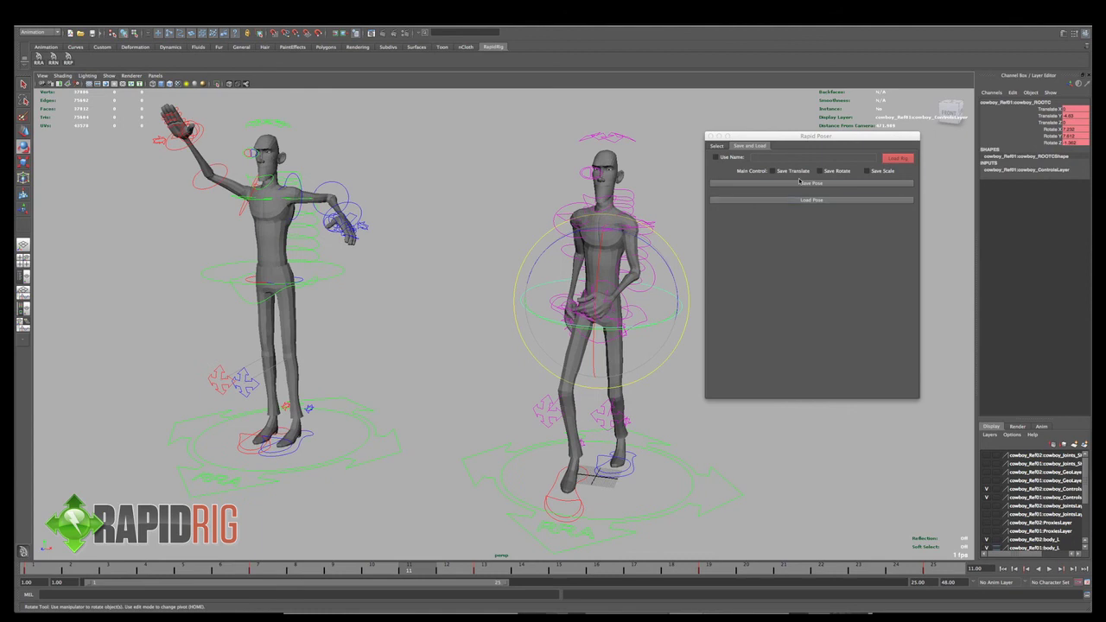
pyautogui.click(792, 173)
pyautogui.click(820, 171)
pyautogui.click(867, 171)
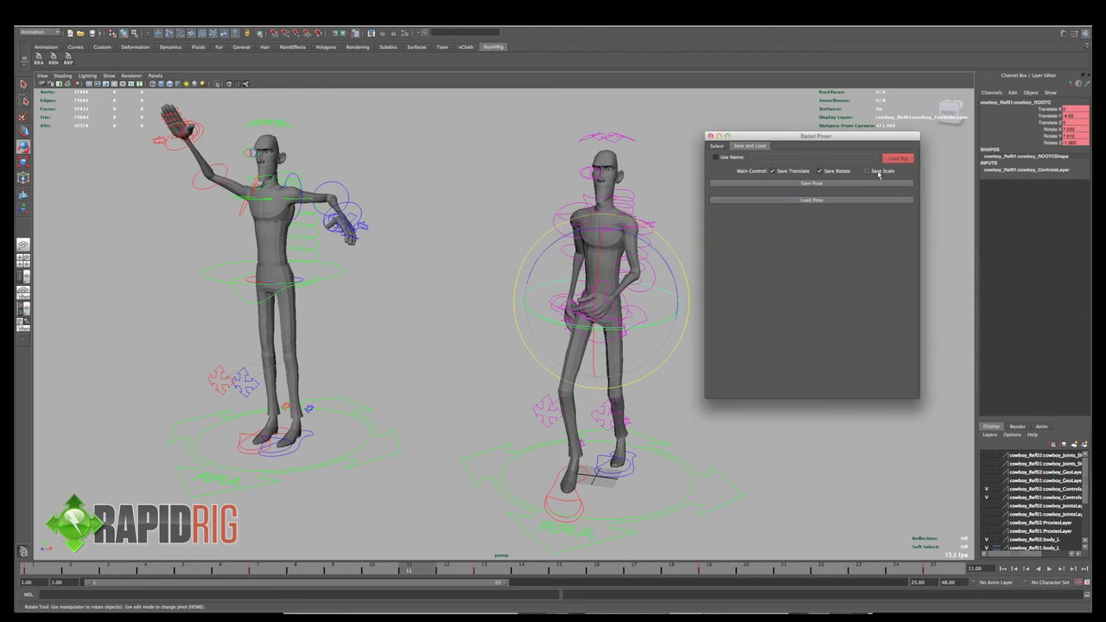
# - Open the Save Pose file dialog, cancel it without saving, and go to frame 1 of the walk
pyautogui.click(857, 186)
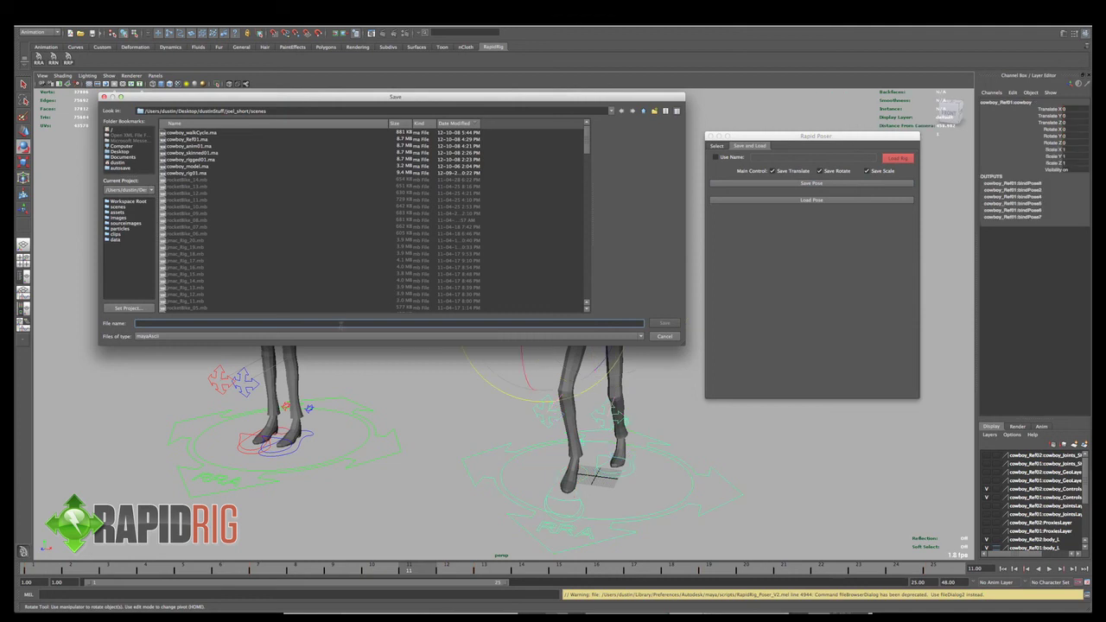
pyautogui.click(664, 336)
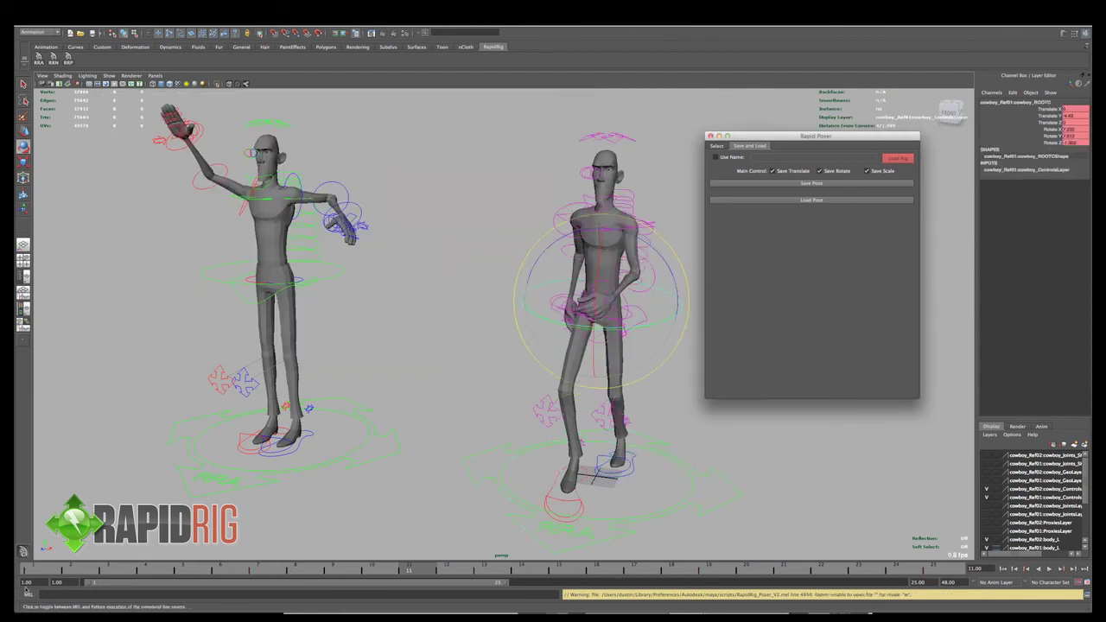
pyautogui.click(35, 570)
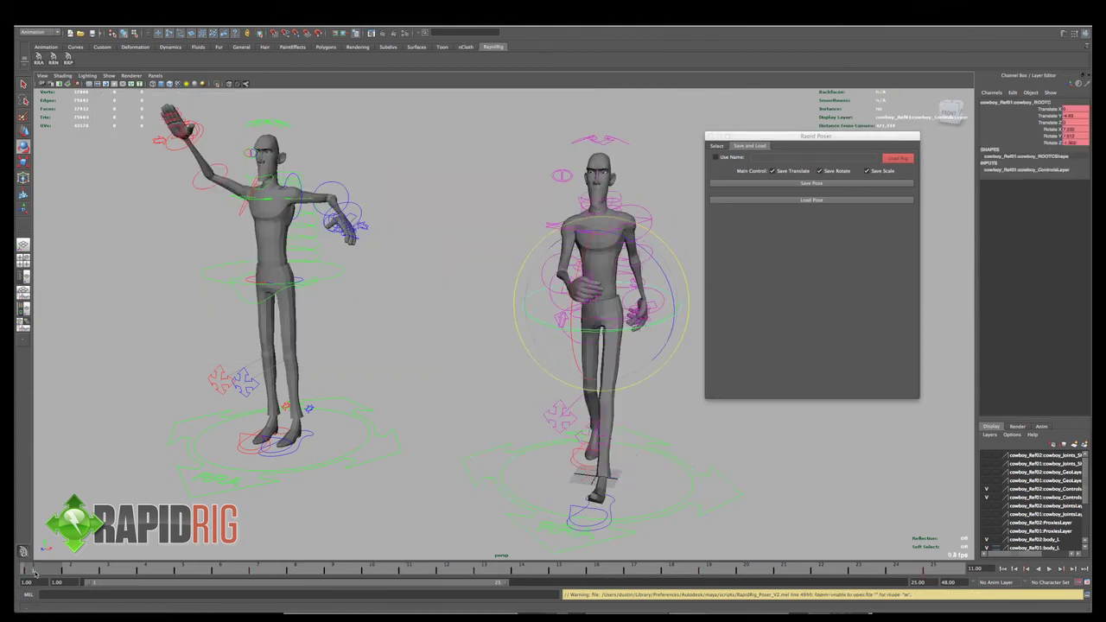
# - Save the walking rig's frame 1 pose as a maya ASCII file named cowboy_Step1
pyautogui.click(814, 184)
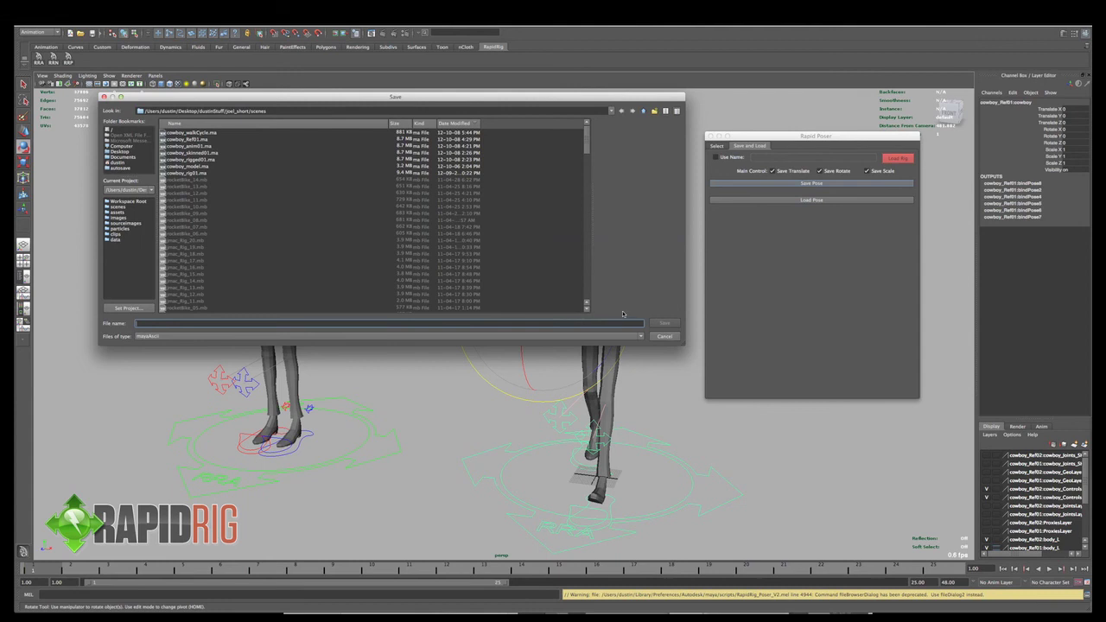
pyautogui.write('Sta')
pyautogui.write('cow')
pyautogui.write('boy_Step1')
pyautogui.click(674, 325)
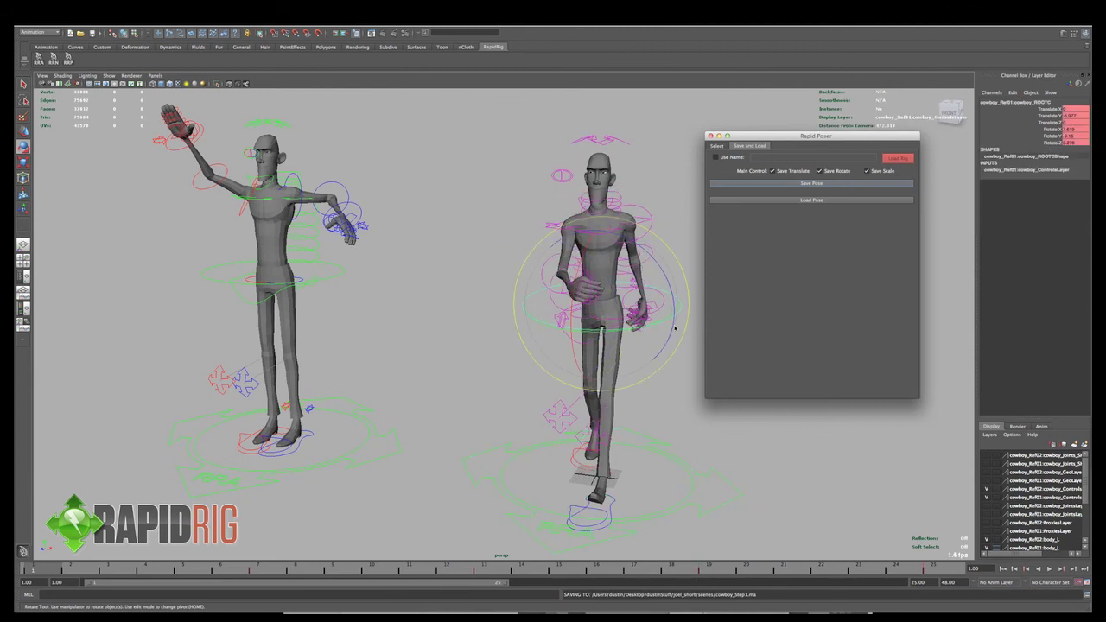
# - Load the cowboy_Step1 pose onto the waving rig through its main control and clear the selection
pyautogui.click(406, 453)
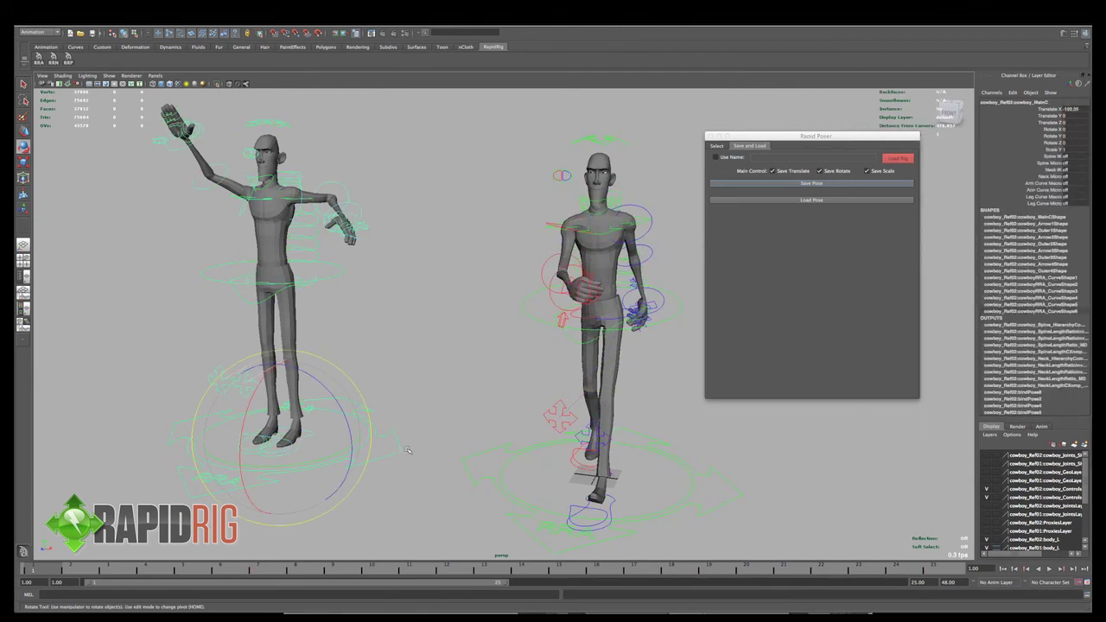
pyautogui.click(799, 201)
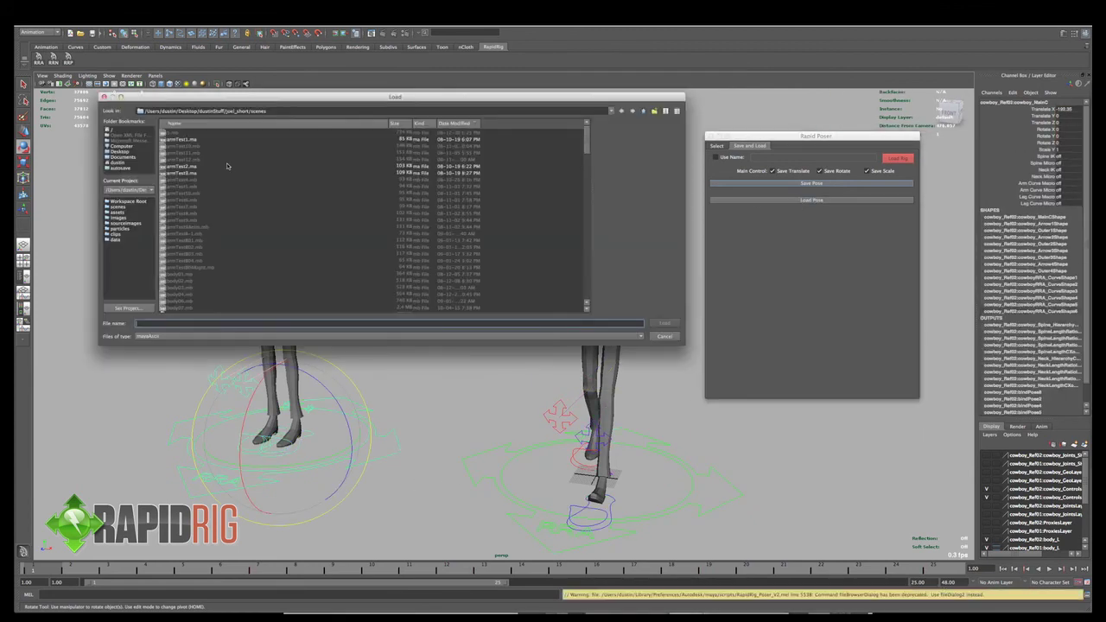
pyautogui.doubleClick(205, 136)
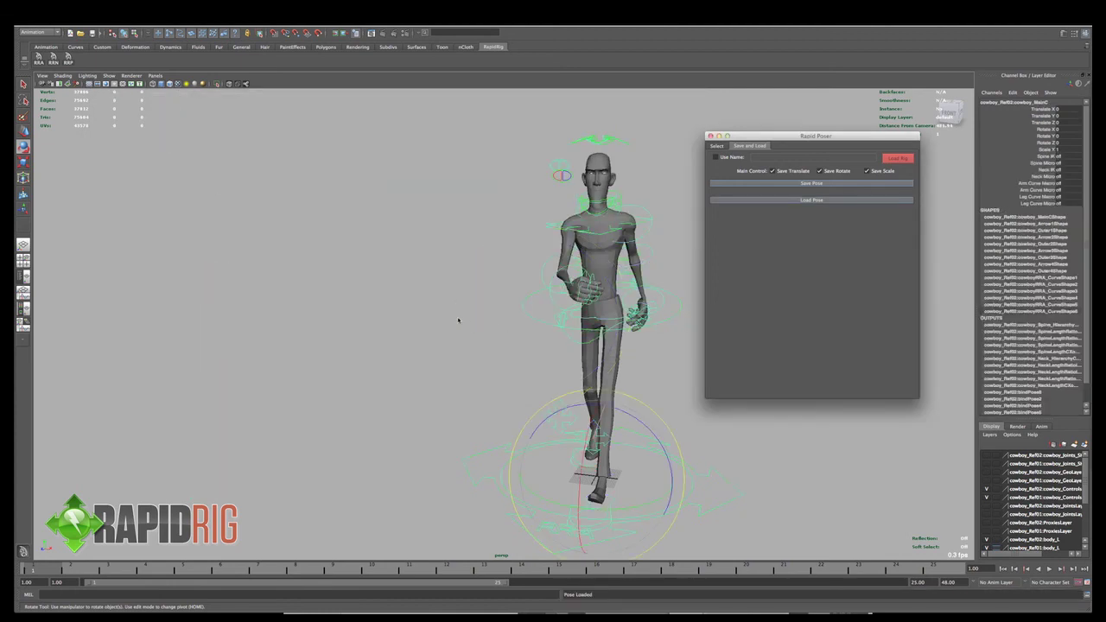
pyautogui.click(455, 318)
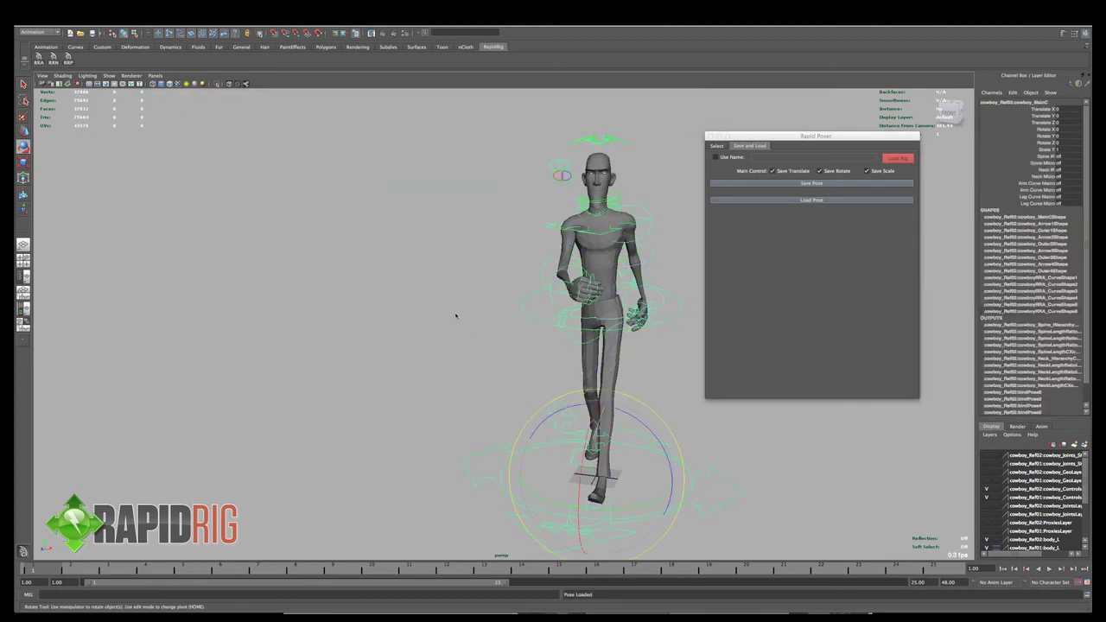
pyautogui.moveTo(724, 485); pyautogui.dragTo(743, 488)
pyautogui.click(740, 490)
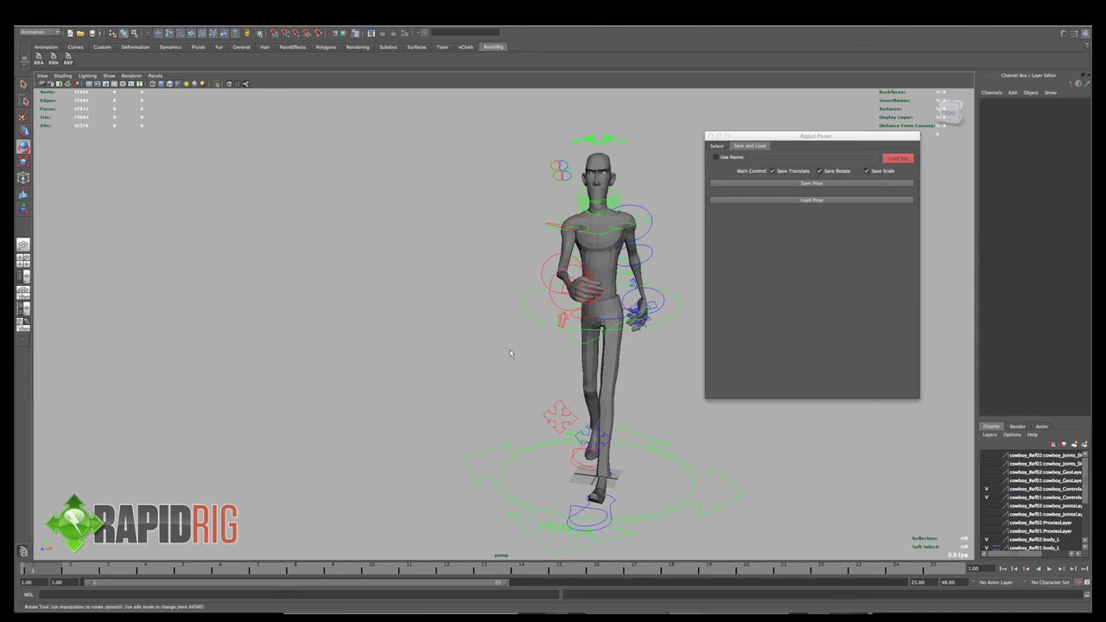
# - Undo the pose load on the second rig
pyautogui.hotkey('ctrl', 'z')
pyautogui.hotkey('ctrl', 'z')
pyautogui.hotkey('ctrl', 'z')
pyautogui.hotkey('ctrl', 'z')
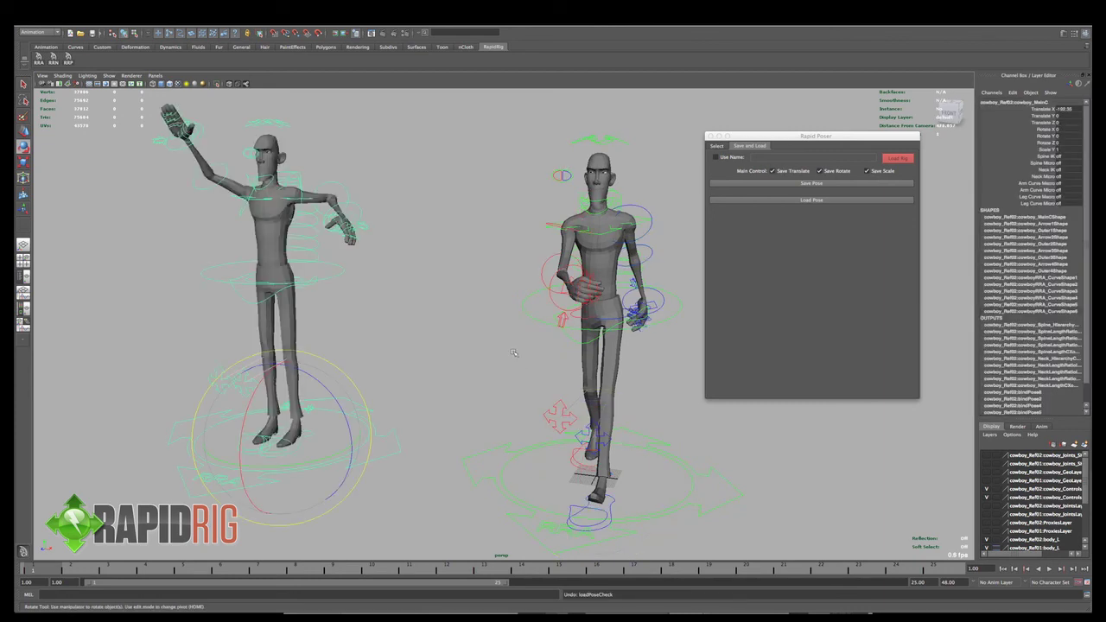
# - Turn off Save Translate, Save Rotate and Save Scale for the main control and save the walking rig's pose over cowboy_Step1.ma
pyautogui.click(885, 172)
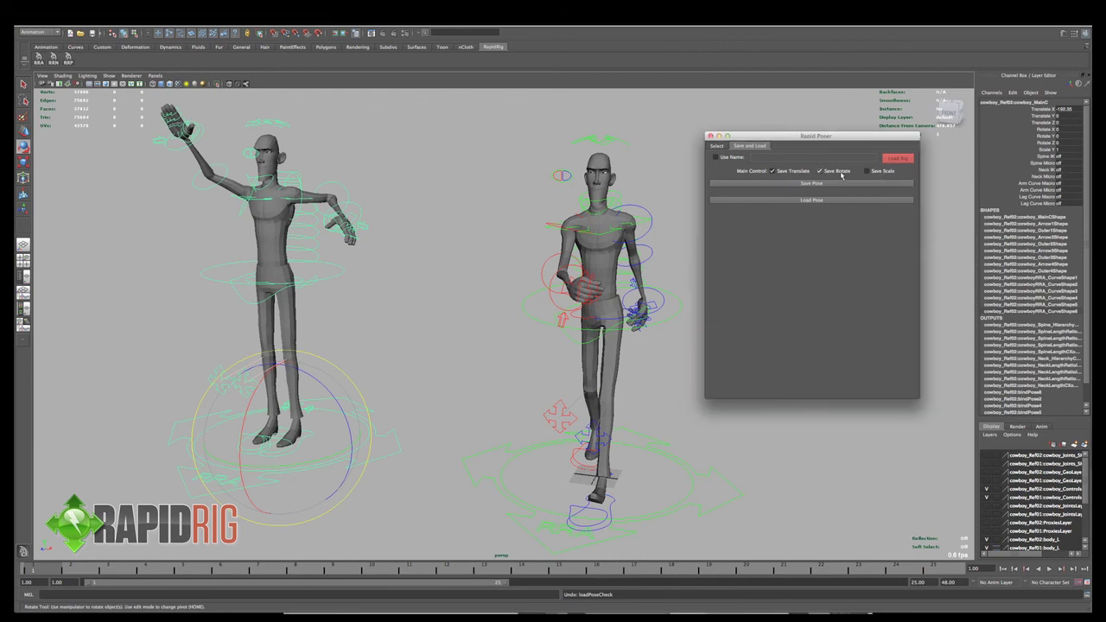
pyautogui.click(800, 169)
pyautogui.click(679, 451)
pyautogui.click(855, 184)
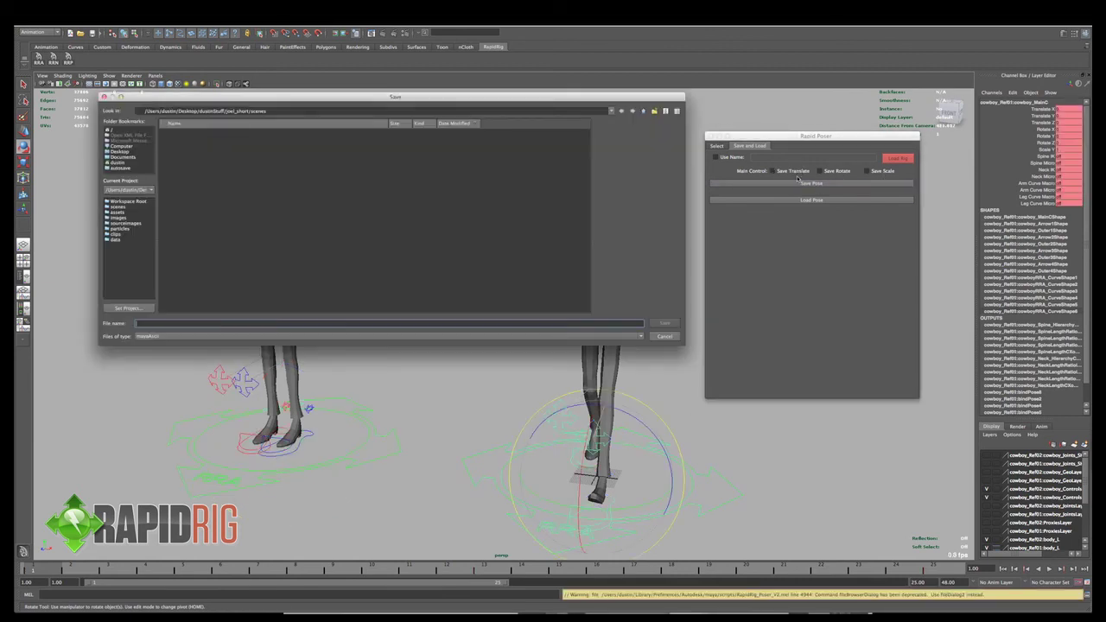
pyautogui.click(205, 135)
pyautogui.click(664, 323)
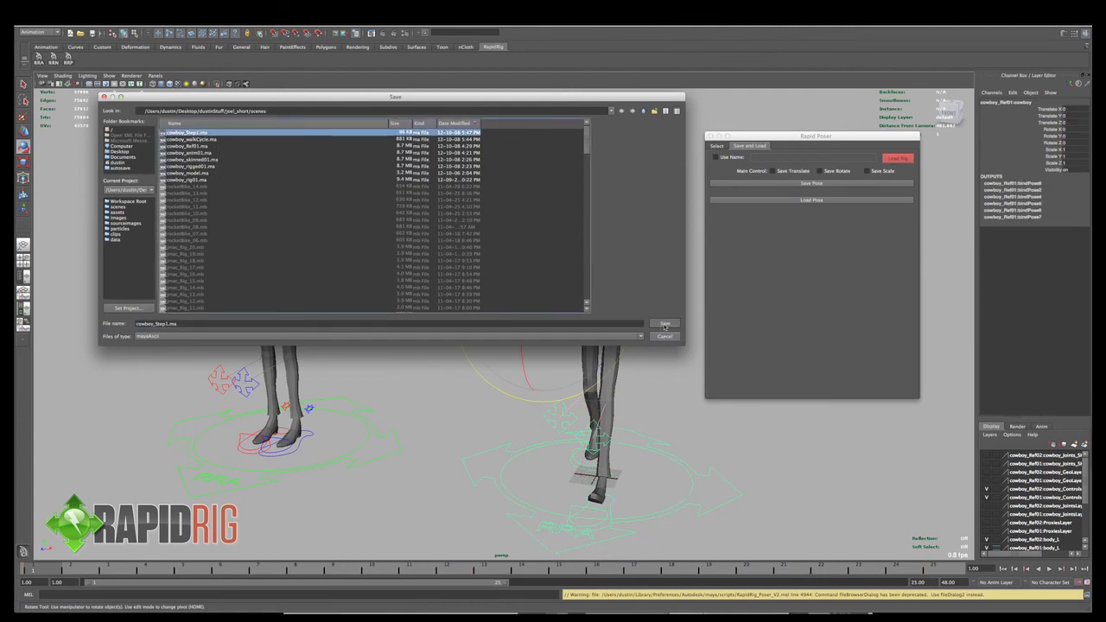
pyautogui.click(377, 225)
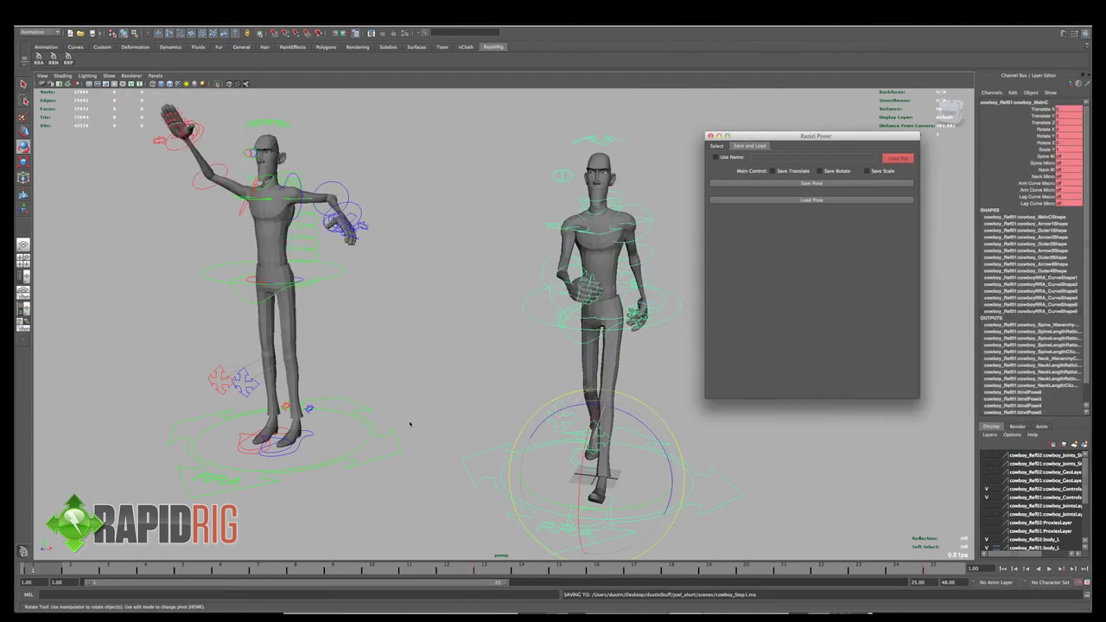
# - Load the resaved cowboy_Step1.ma pose onto the waving rig, deselect it and compare both rigs
pyautogui.click(303, 464)
pyautogui.click(812, 200)
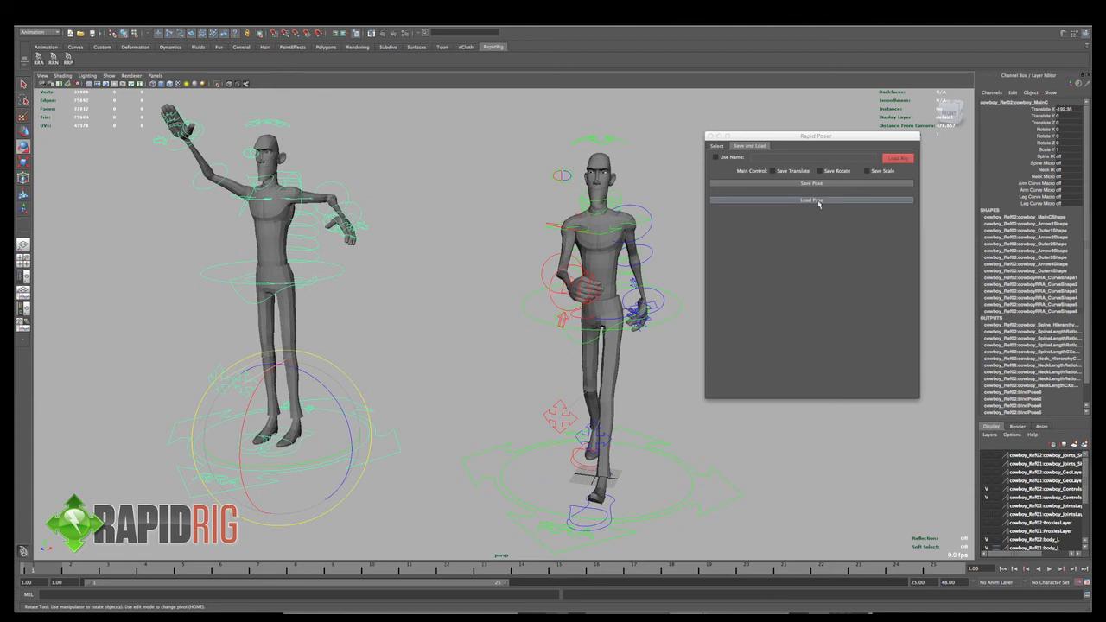
pyautogui.doubleClick(197, 133)
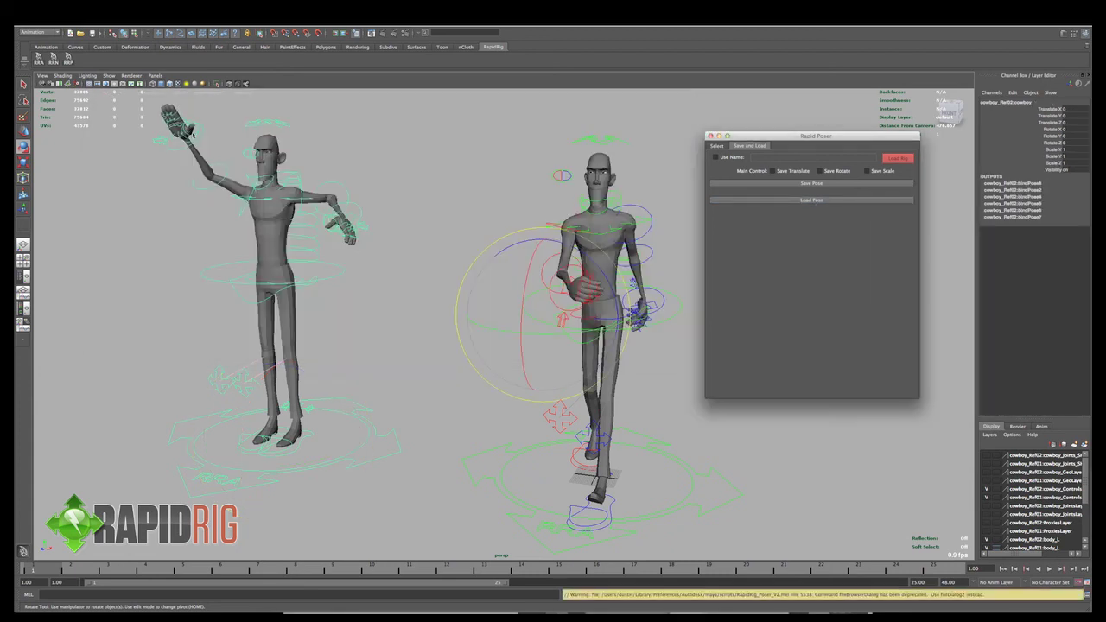
pyautogui.click(415, 244)
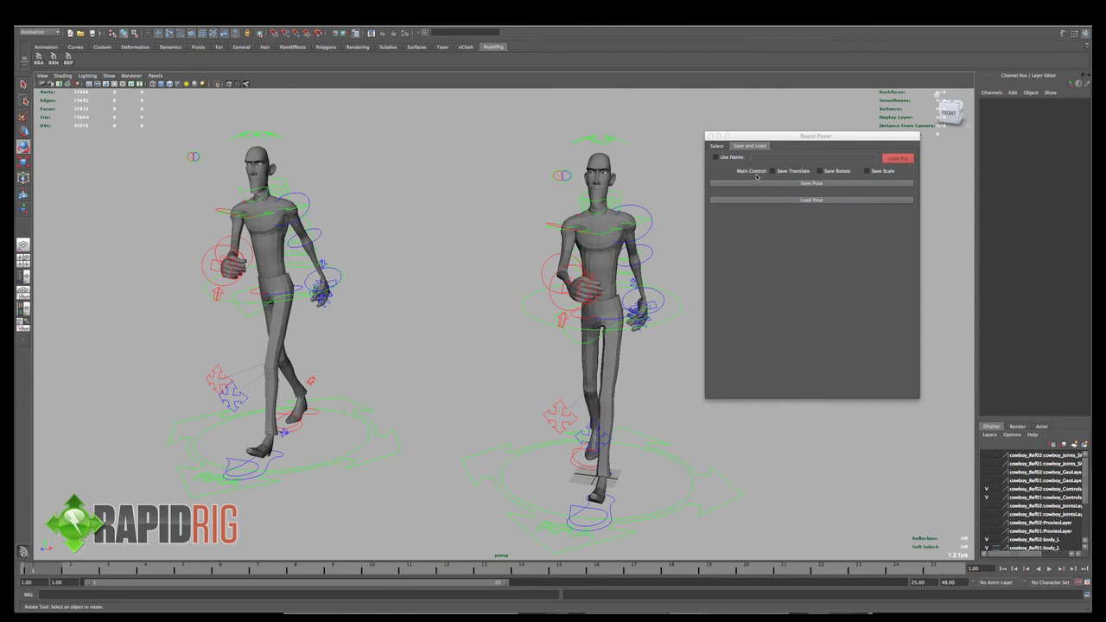
pyautogui.moveTo(451, 296)
pyautogui.keyDown('alt'); pyautogui.mouseDown()
pyautogui.moveTo(476, 291)
pyautogui.moveTo(452, 302)
pyautogui.moveTo(459, 288)
pyautogui.mouseUp(); pyautogui.keyUp('alt')
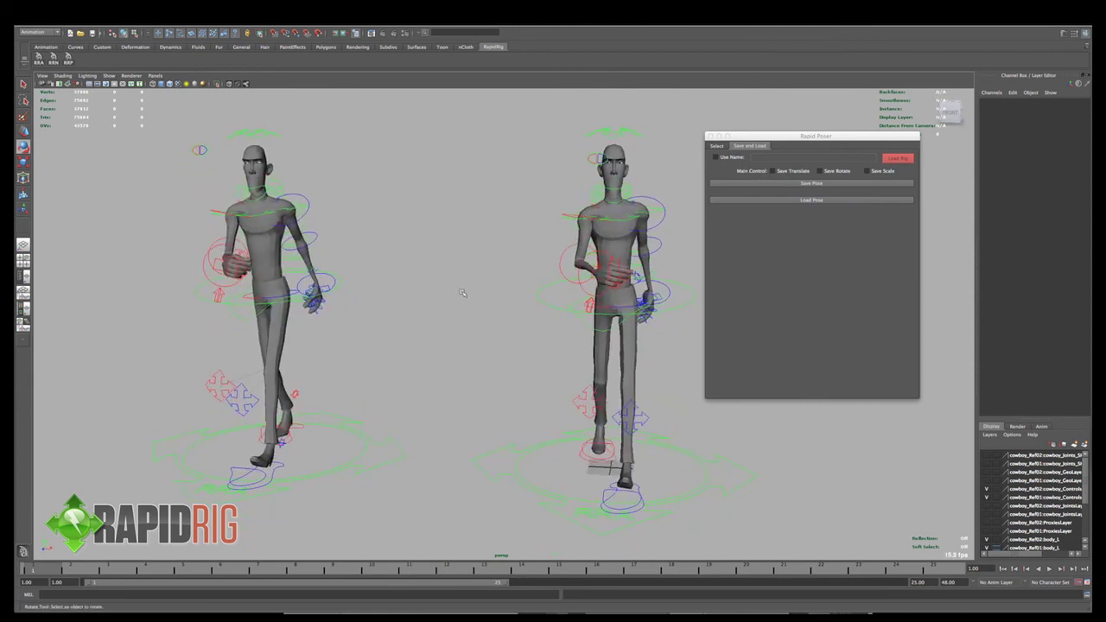